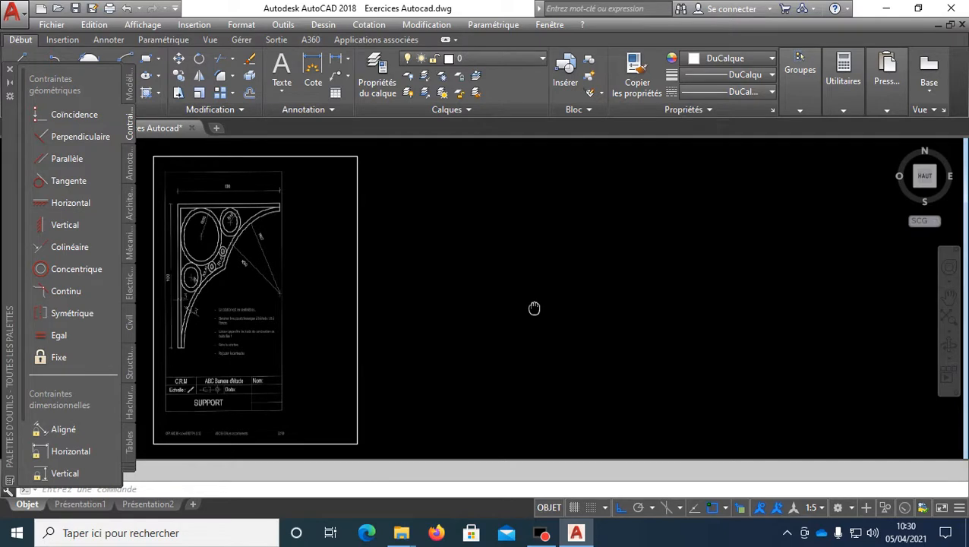
Start a polyline to the right of the reference sheet, drawing 100 vertically upward and 100 horizontally to the right.
scroll(532, 305, "up", 5)
scroll(555, 311, "down", 4)
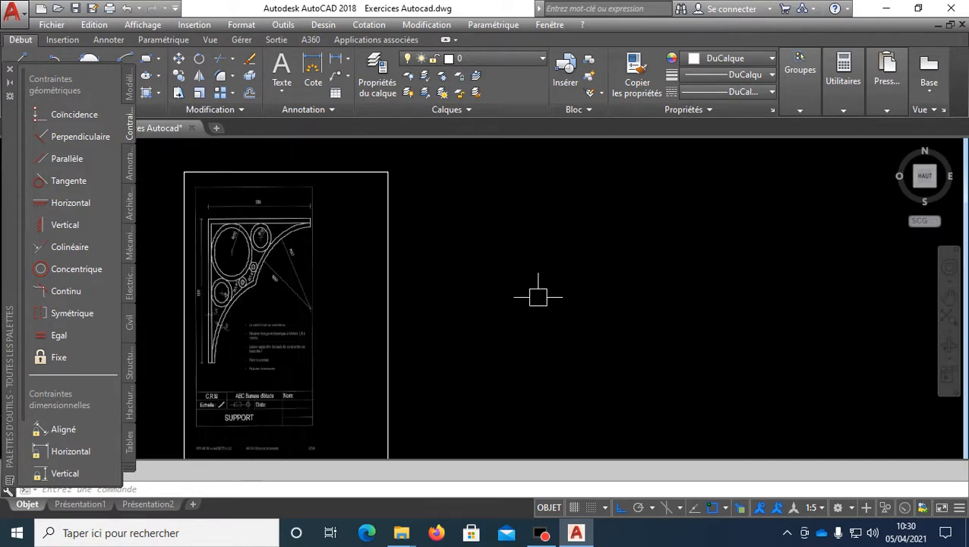
middle_click_drag(537, 296, 506, 279)
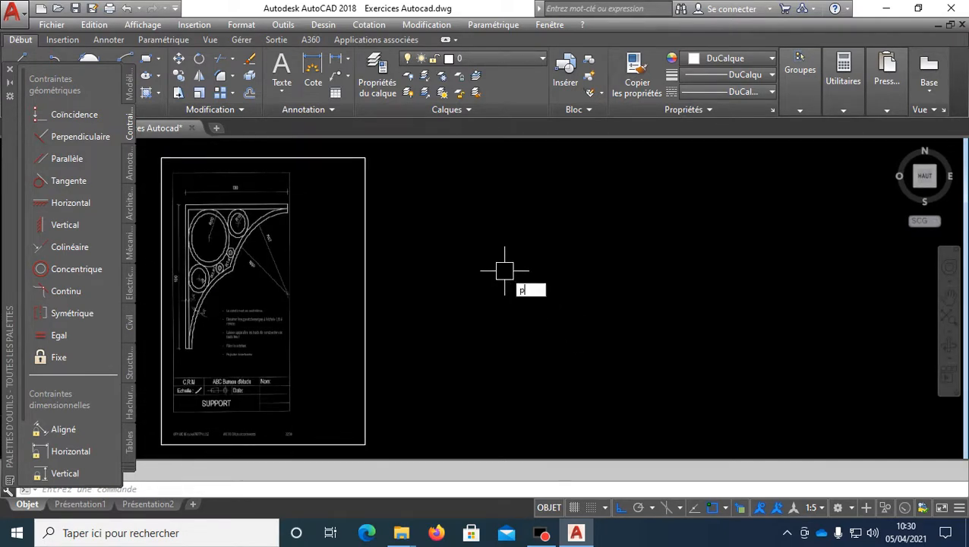
type("O")
key("Return")
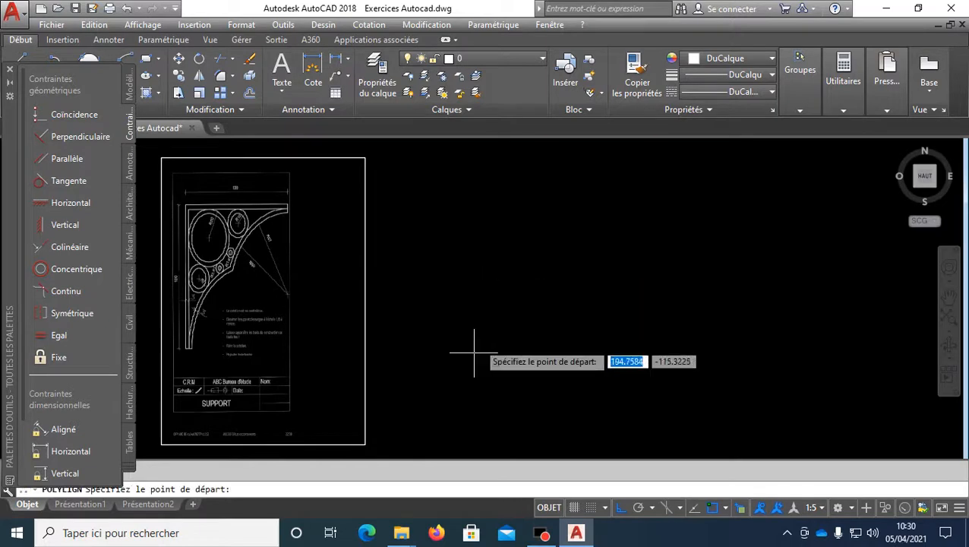
left_click(456, 381)
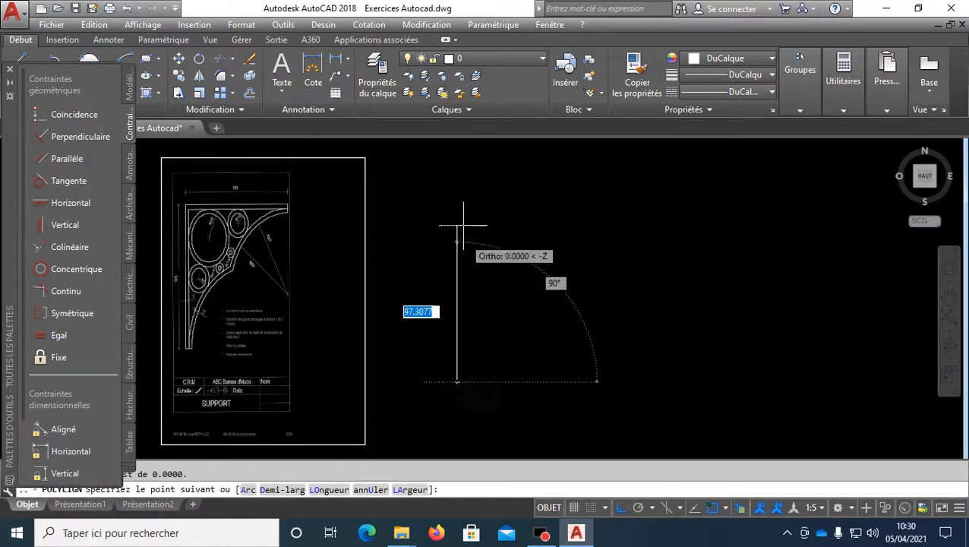
type("100")
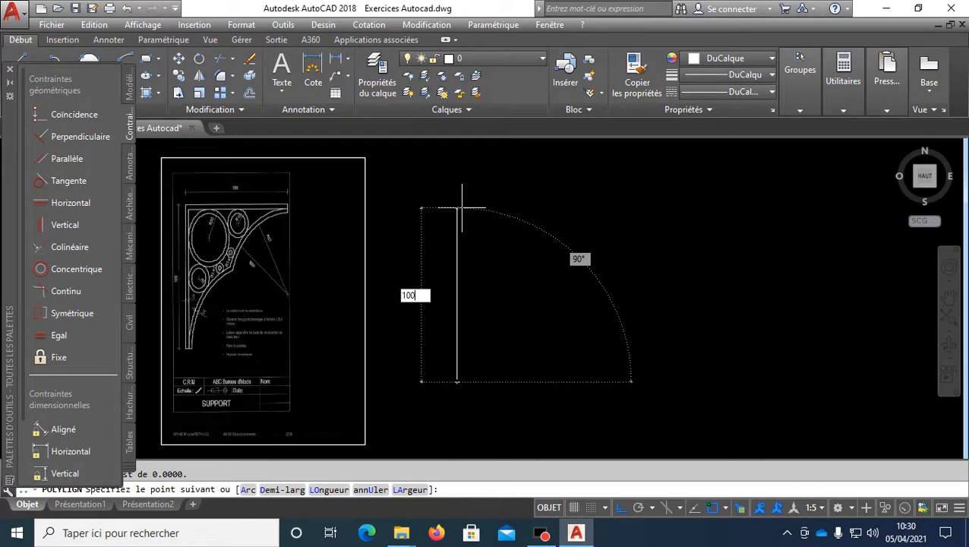
key("Return")
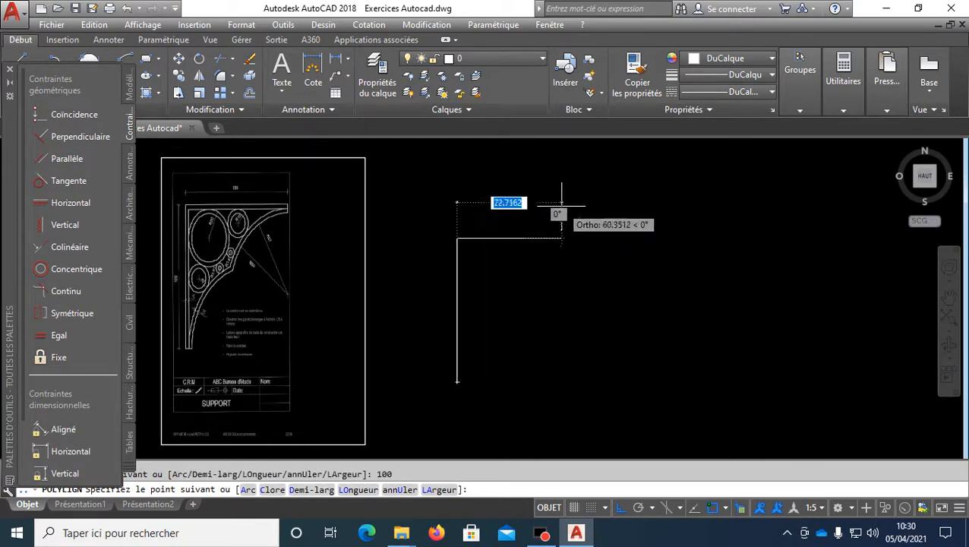
type("100")
key("Return")
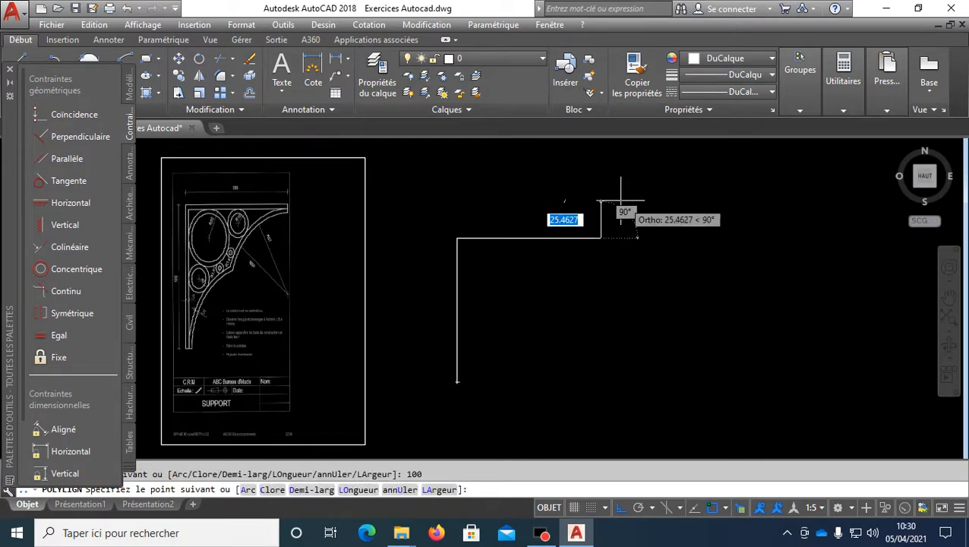
Complete the L-shaped outline with segments 3 down, 97 left and 97 down, and close the polyline.
type("3")
key("Return")
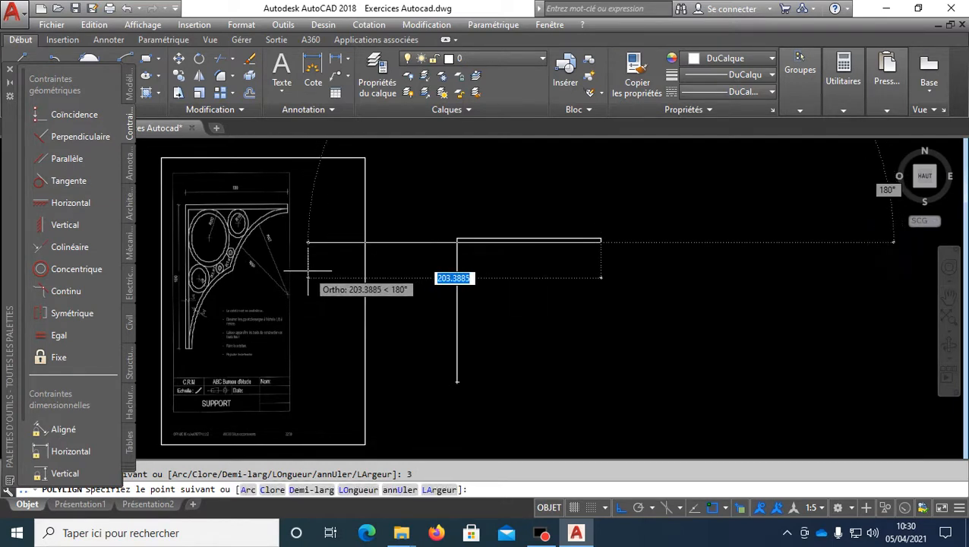
type("97")
key("Return")
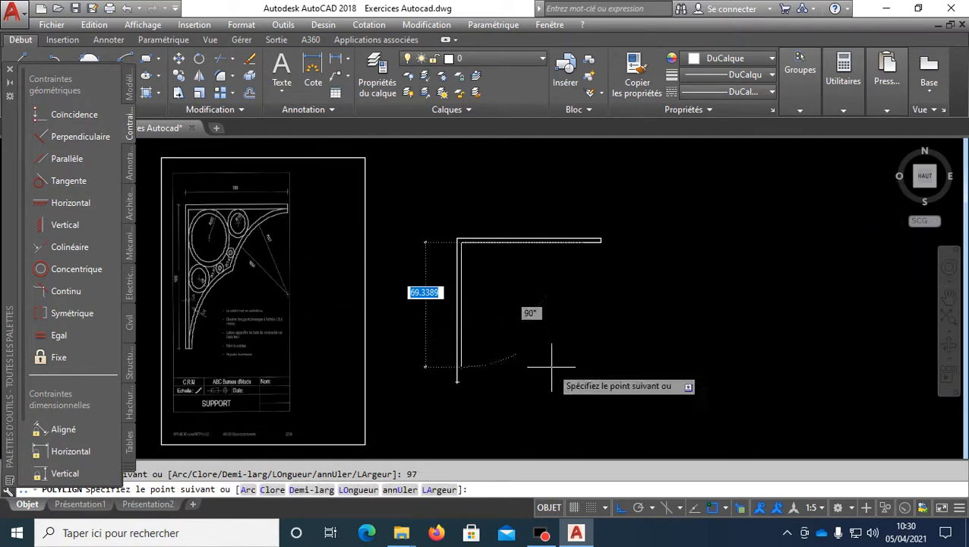
type("97")
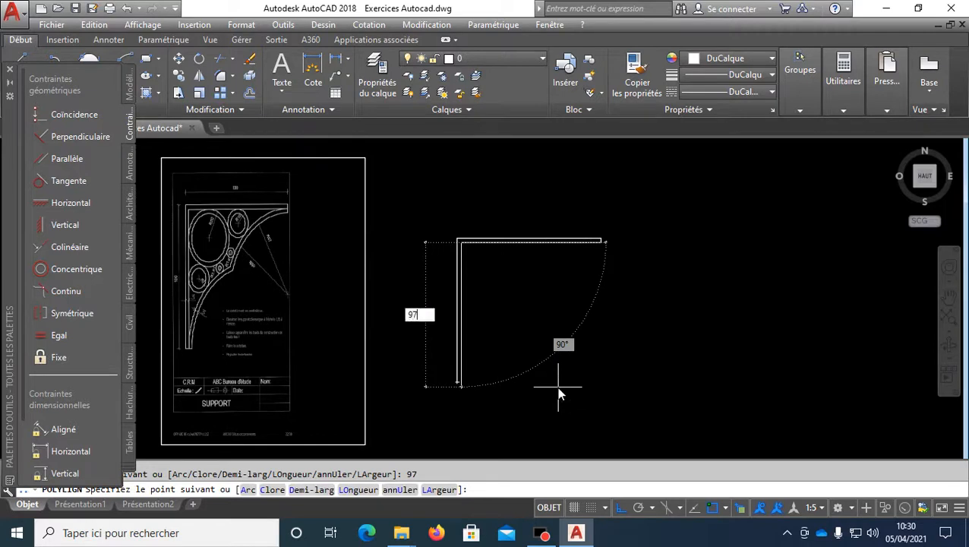
key("Return")
type("cl")
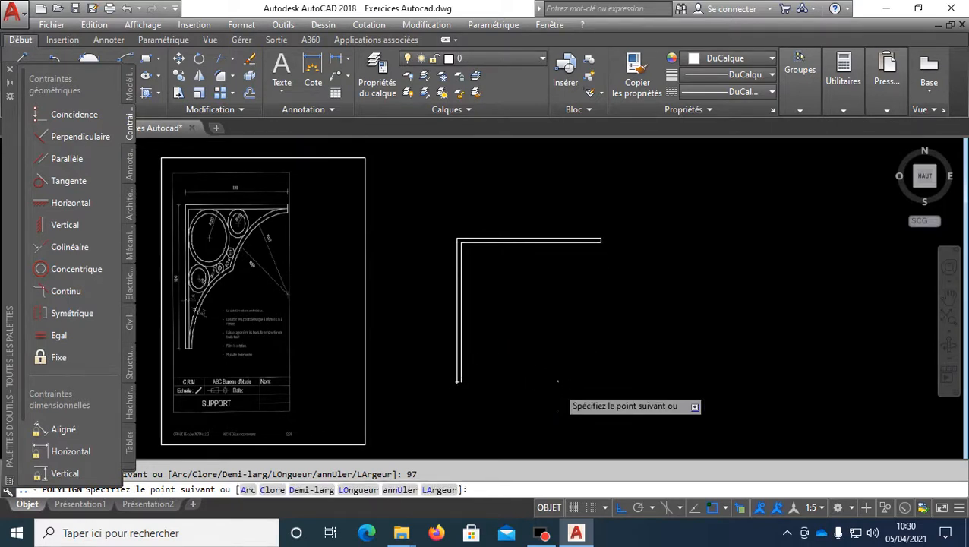
key("Return")
left_click(559, 243)
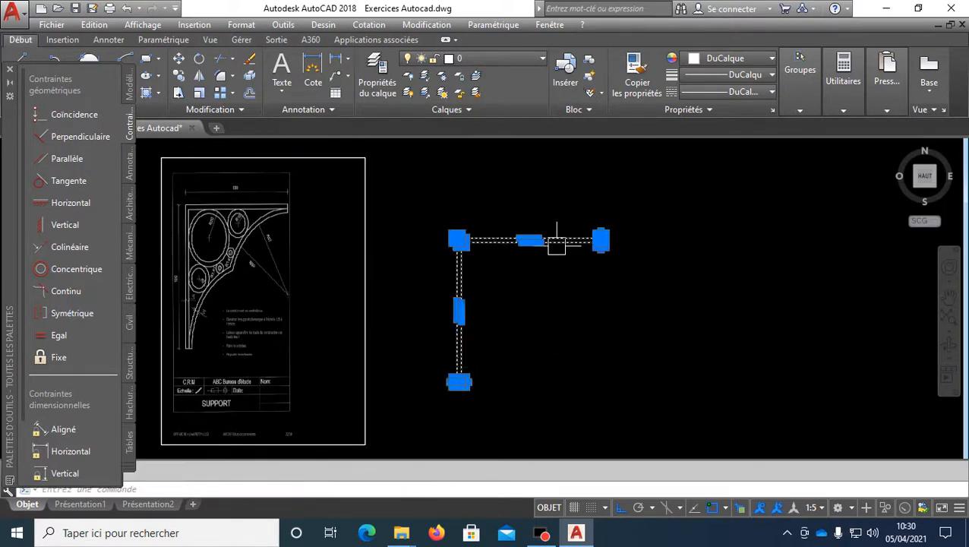
key("Escape")
mouse_move(543, 292)
middle_mouse_down()
mouse_move(533, 258)
mouse_move(553, 255)
middle_mouse_up()
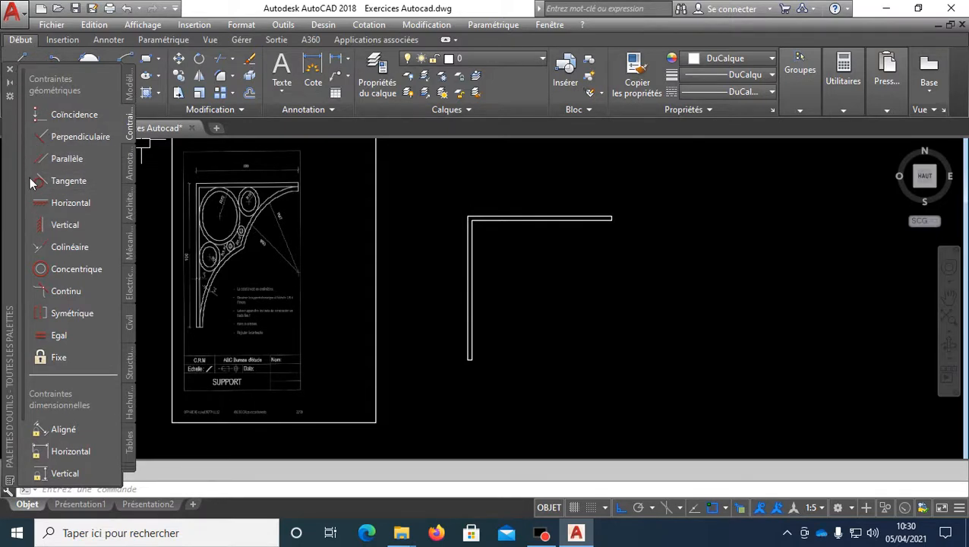
Toggle the constraint tool palettes off and on, leaving them hidden.
key("ctrl+3")
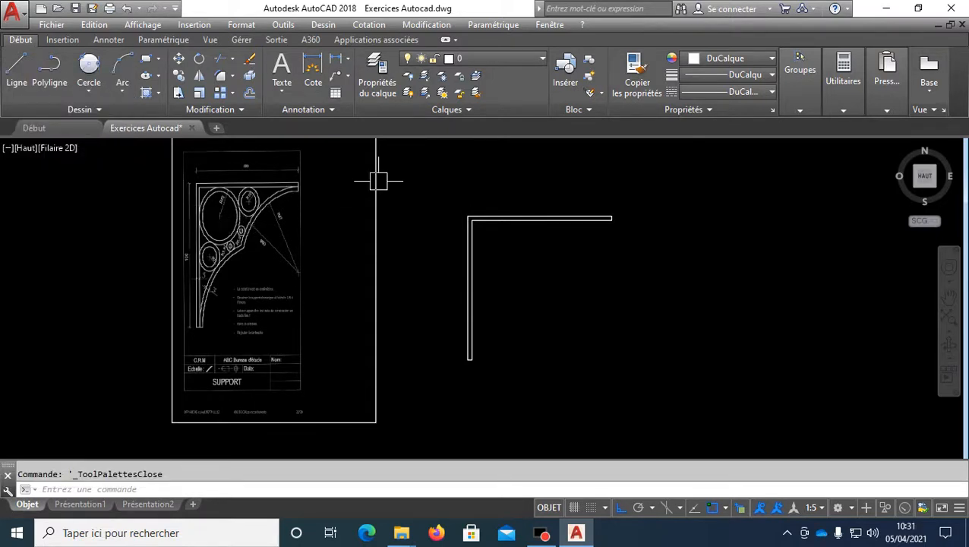
left_click(432, 176)
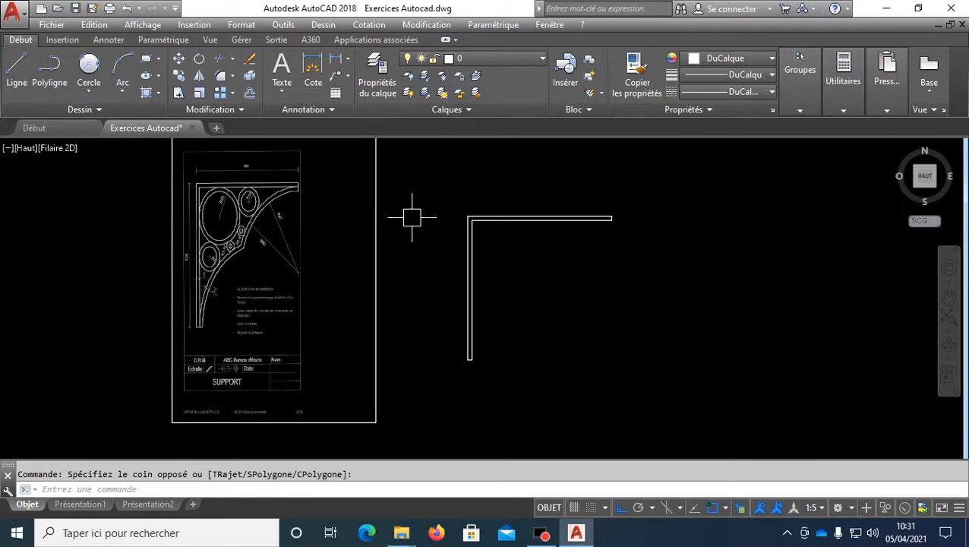
key("ctrl+3")
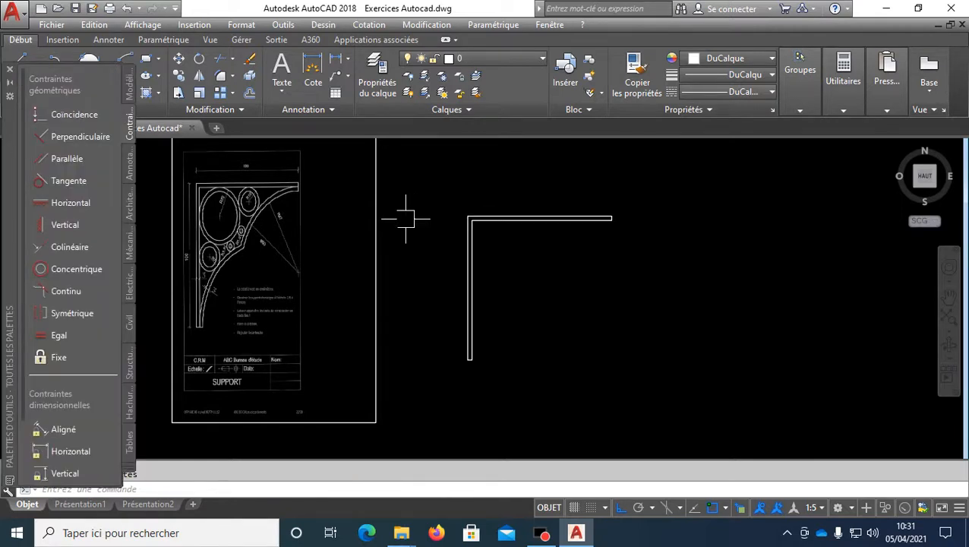
key("ctrl+3")
key("ctrl+3")
key("ctrl+3")
Display the parametric constraint tools and briefly show the tool palettes for comparison.
left_click(159, 39)
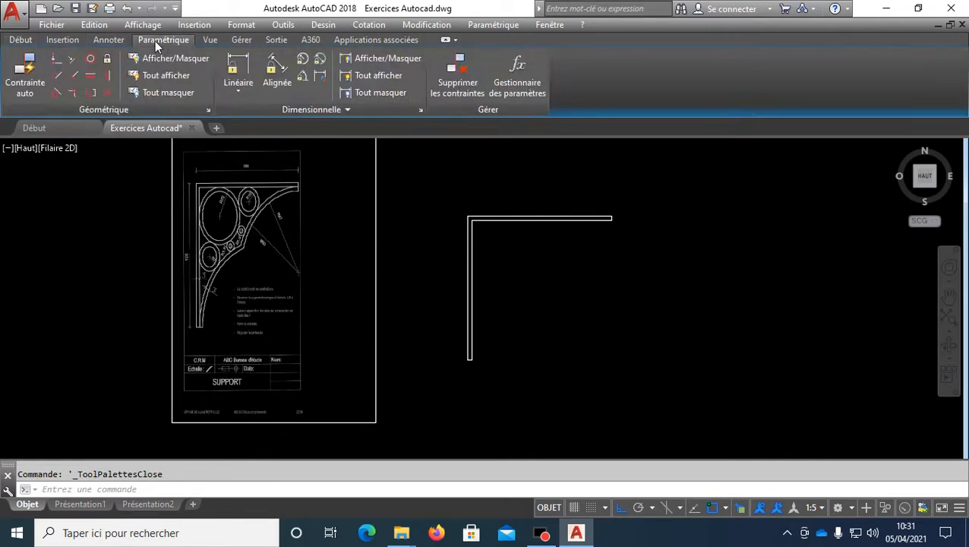
key("ctrl")
key("ctrl")
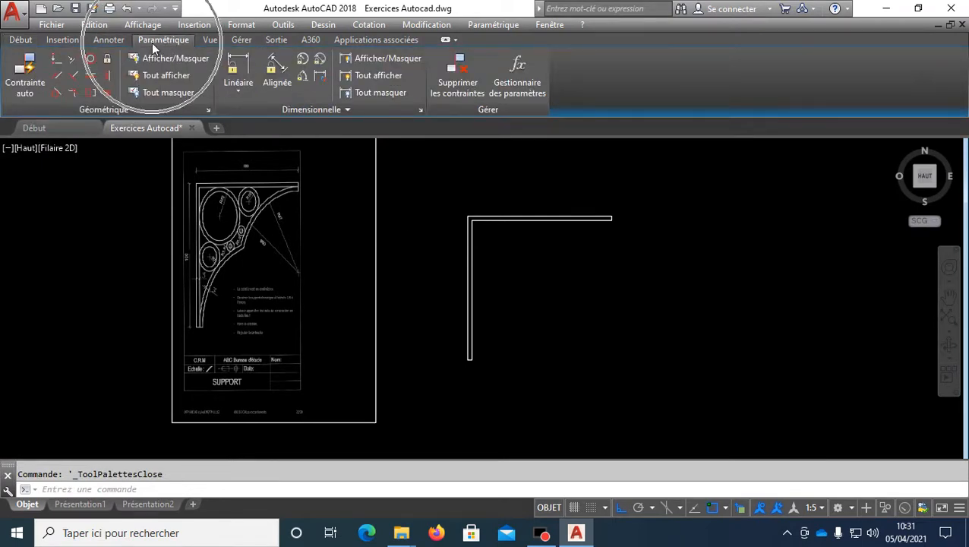
key("ctrl")
key("ctrl")
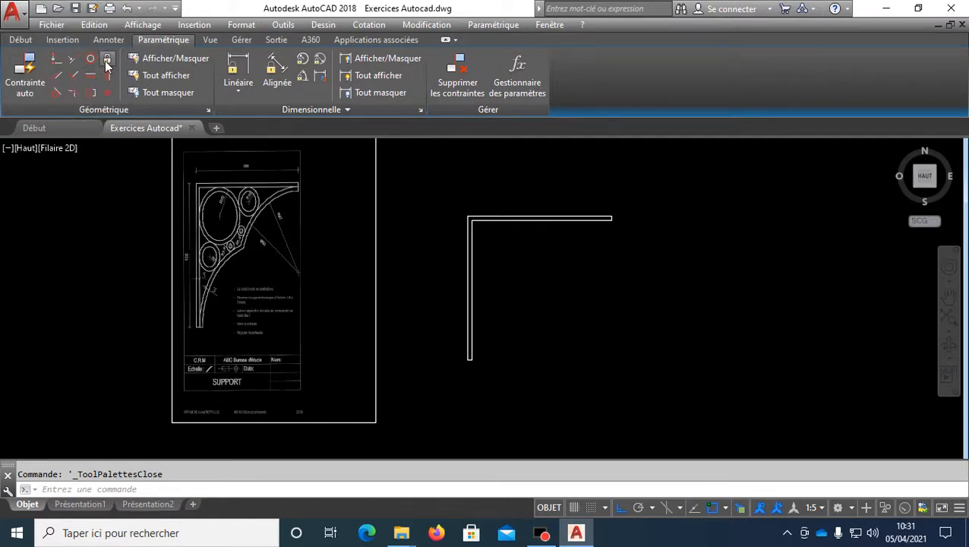
left_click(396, 191)
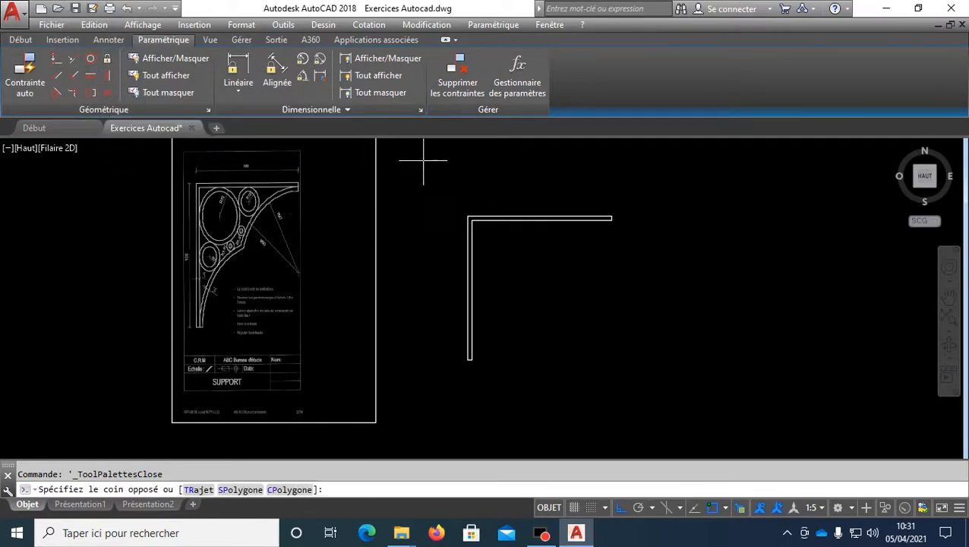
key("ctrl+3")
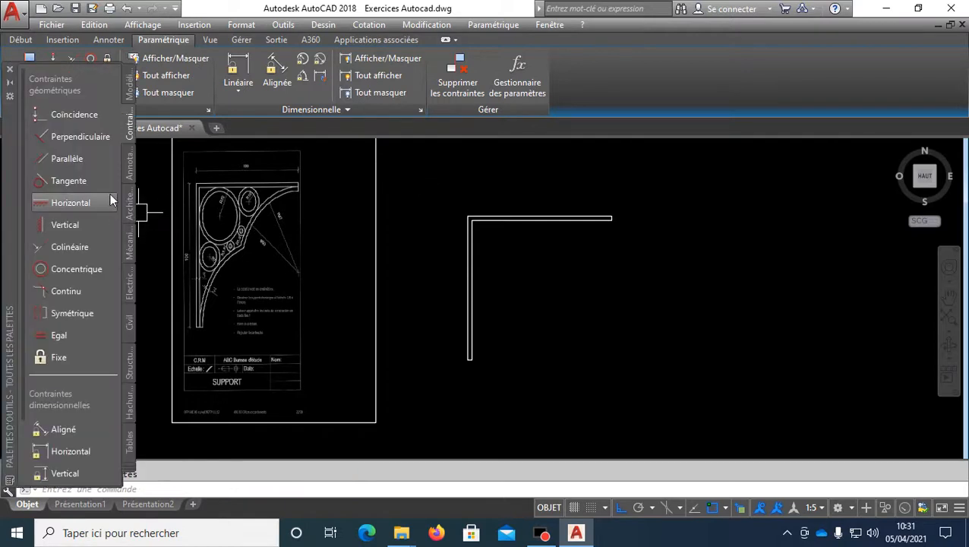
left_click(11, 71)
Show the tool palettes (Palettes d'outils) with the geometric and dimensional constraints.
left_click(283, 25)
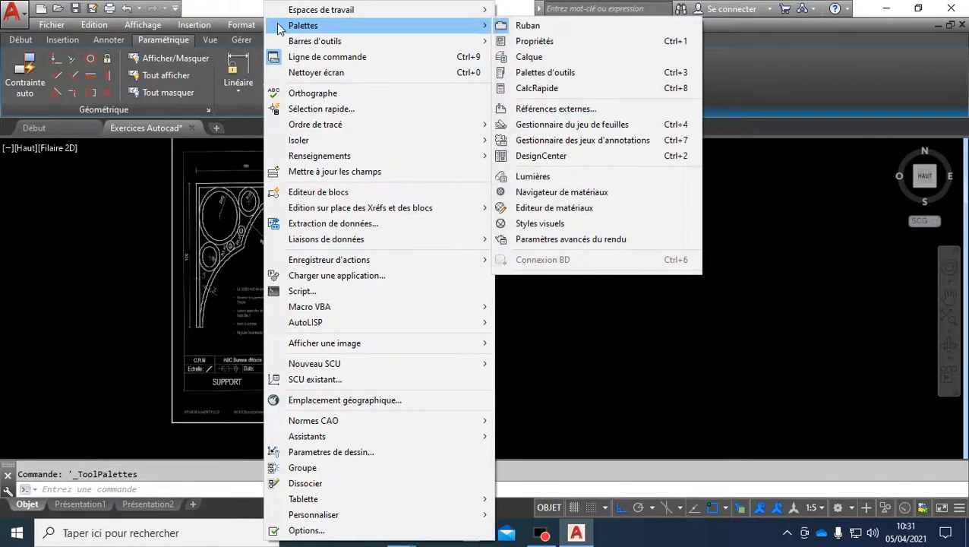
mouse_move(369, 42)
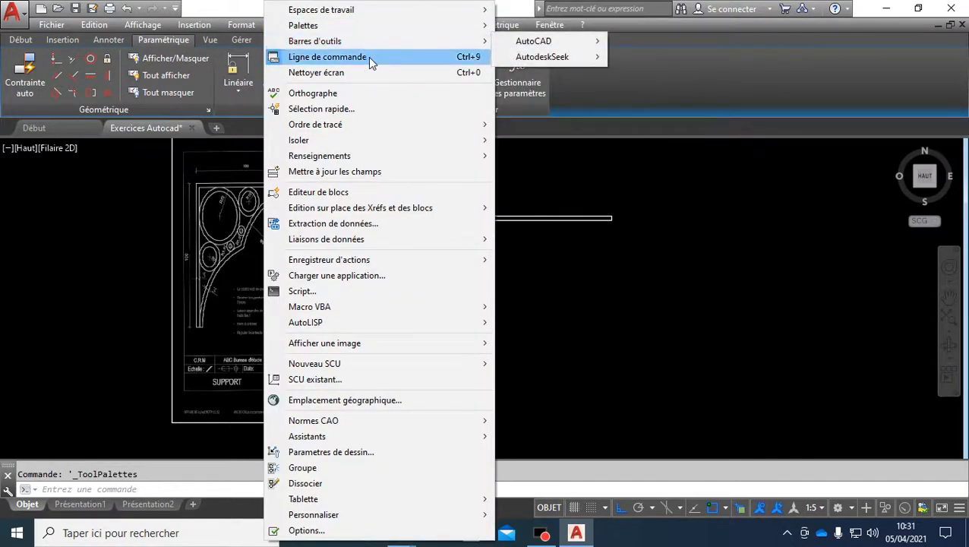
key("Escape")
left_click(322, 27)
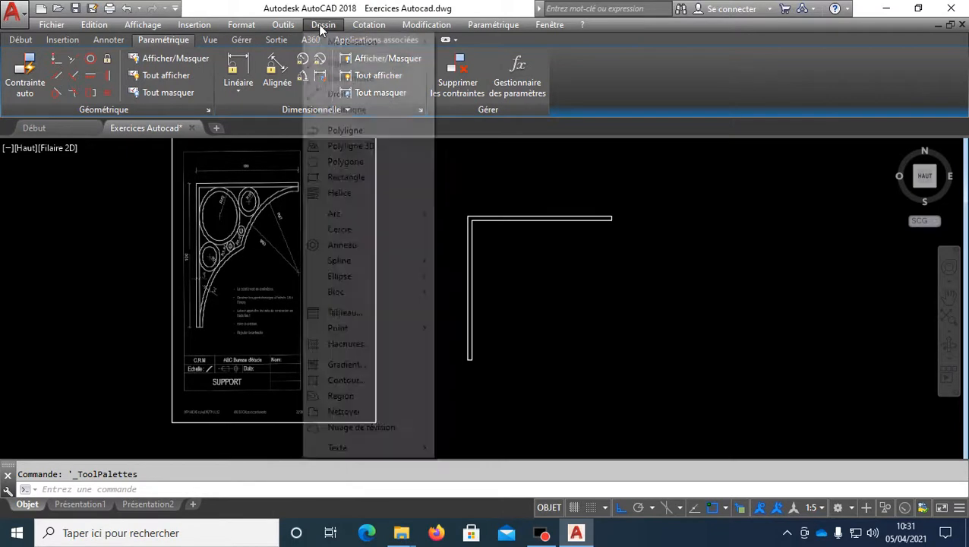
mouse_move(246, 25)
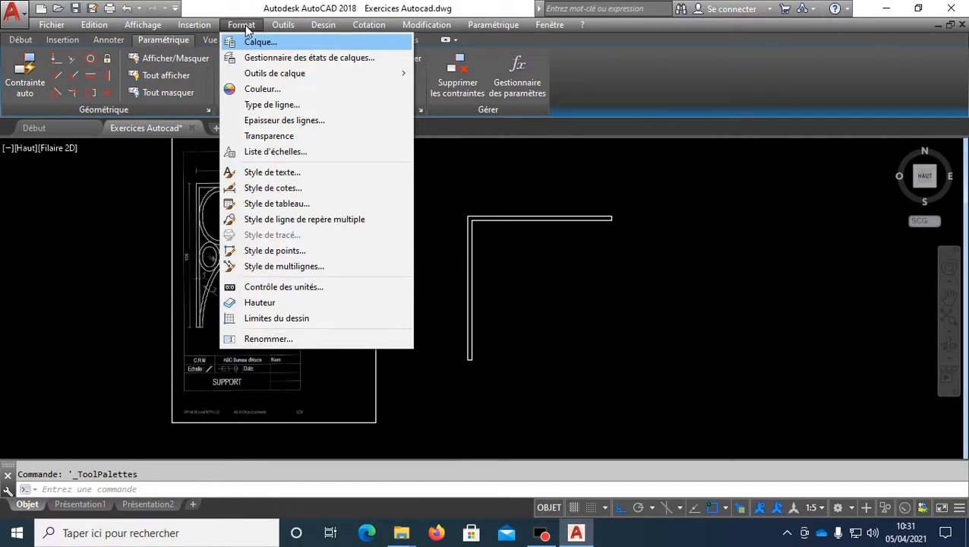
mouse_move(283, 26)
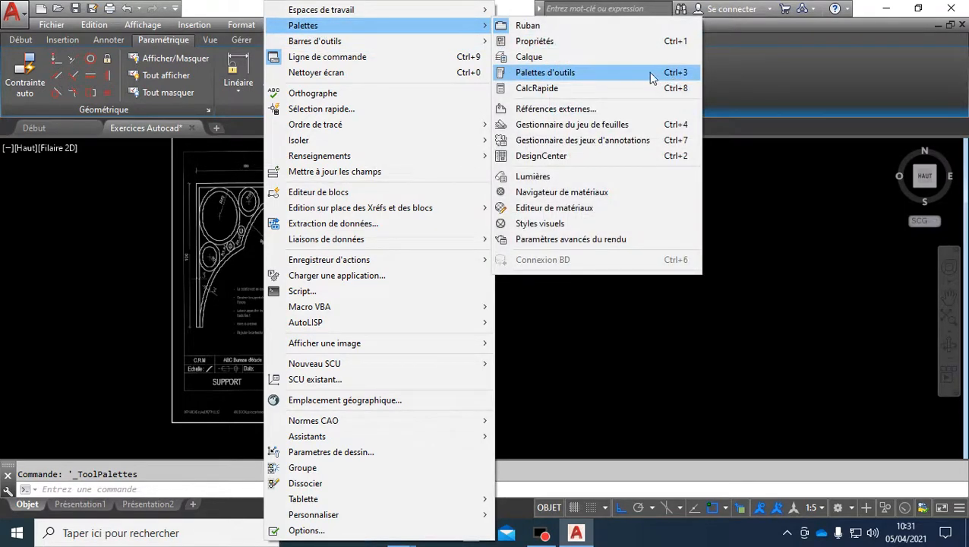
left_click(649, 74)
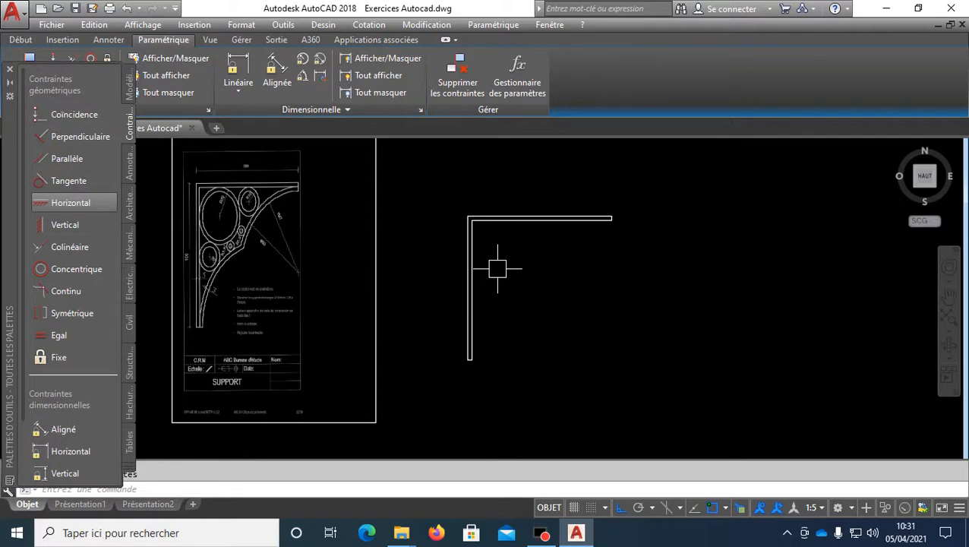
key("ctrl+3")
key("ctrl+3")
key("ctrl+3")
key("ctrl+3")
key("ctrl+3")
key("ctrl+3")
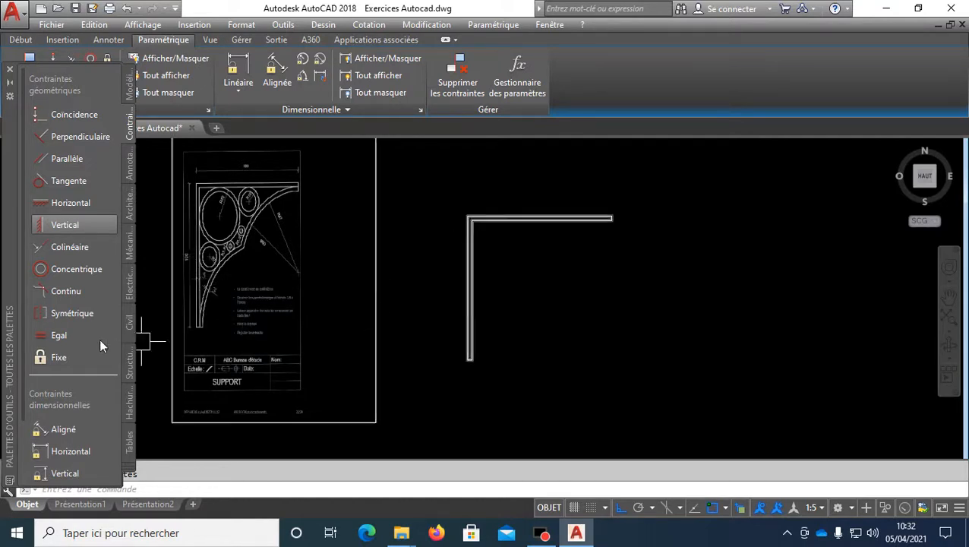
Apply a Fixe geometric constraint to the outer upper-left corner of the L-shaped polyline.
left_click(61, 357)
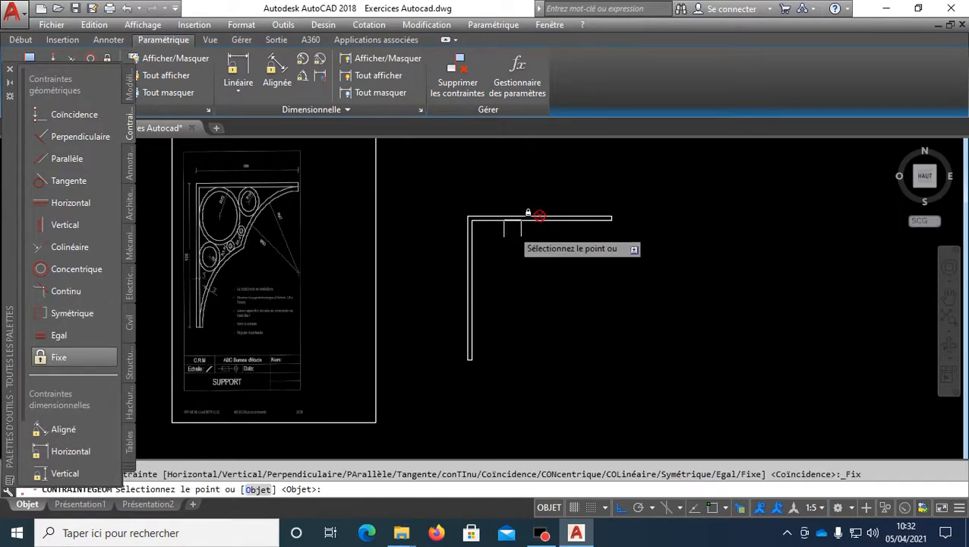
scroll(480, 218, "up", 4)
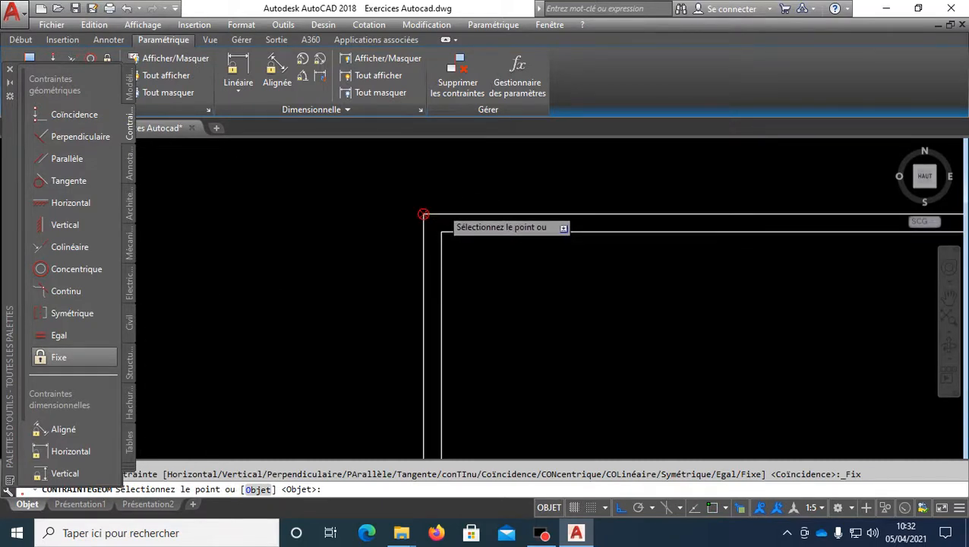
left_click(434, 212)
scroll(447, 198, "down", 2)
scroll(448, 198, "down", 2)
middle_click_drag(461, 205, 388, 202)
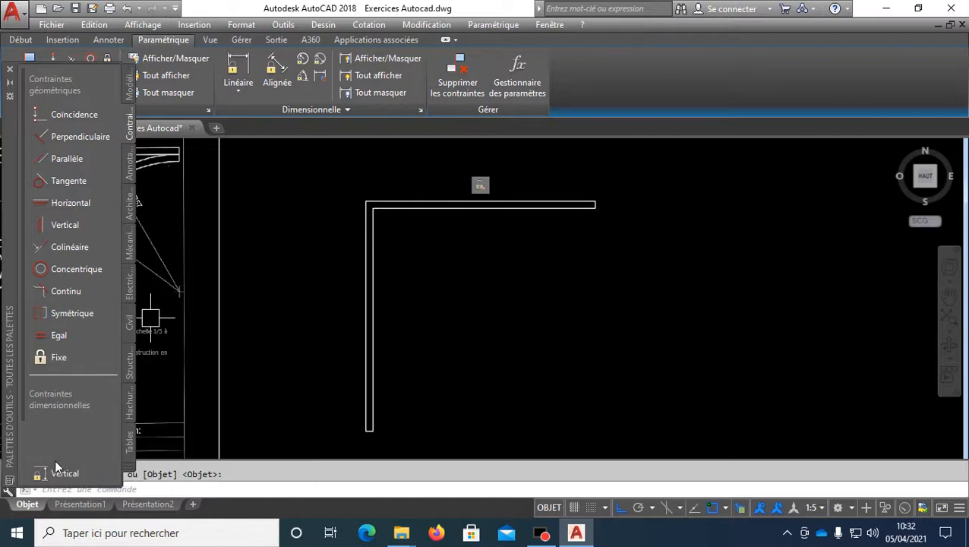
Add a Horizontal dimensional constraint of 100 along the outer top edge of the L-shaped polyline.
left_click(38, 451)
scroll(381, 189, "up", 4)
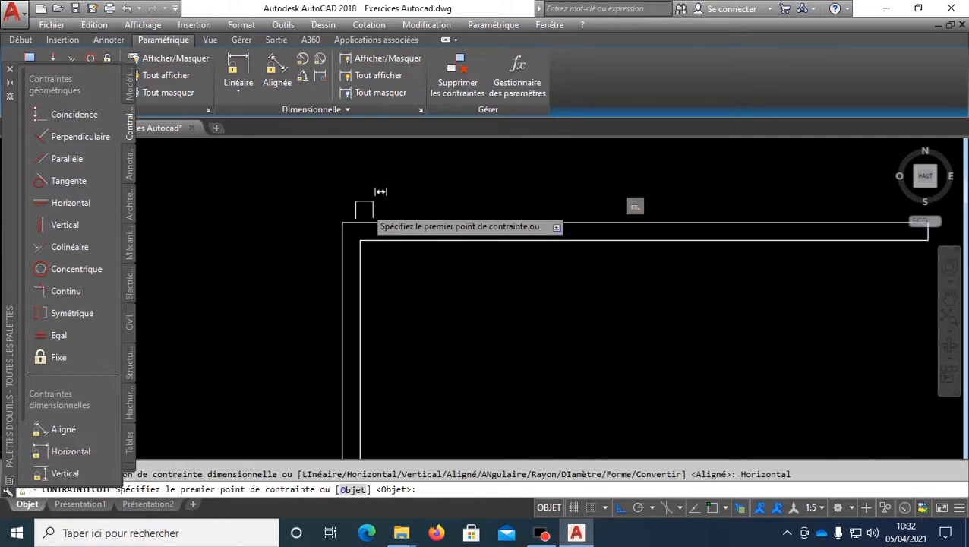
left_click(359, 218)
scroll(352, 224, "down", 2)
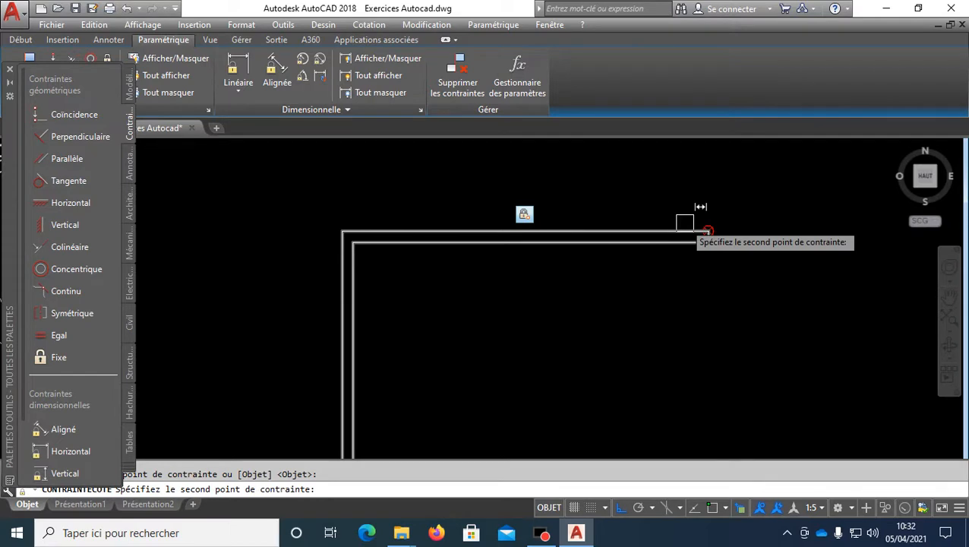
left_click(707, 230)
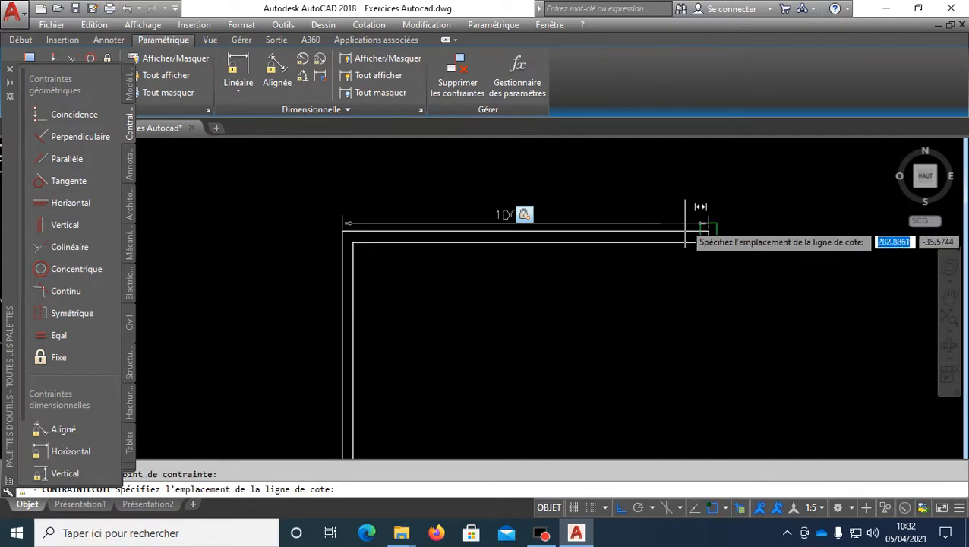
left_click(657, 180)
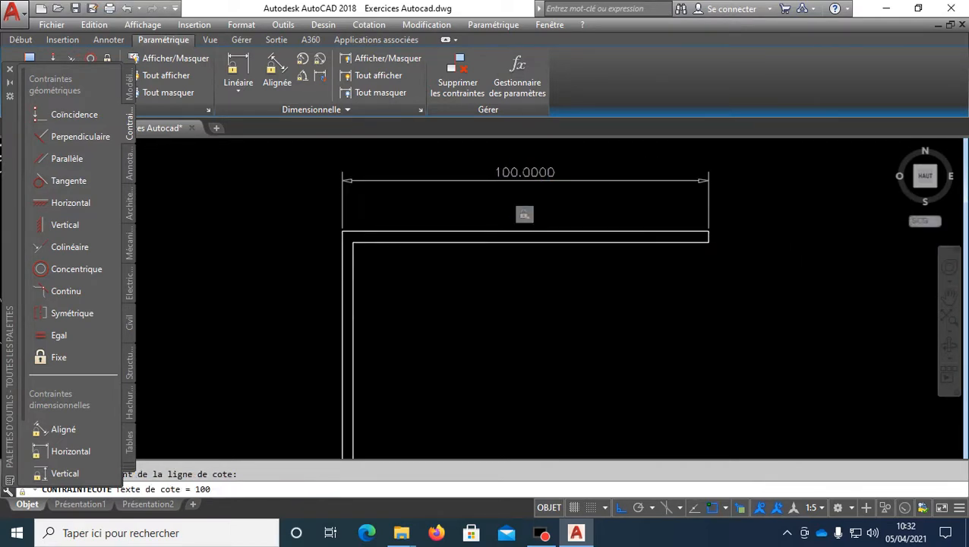
key("Return")
scroll(594, 287, "down", 3)
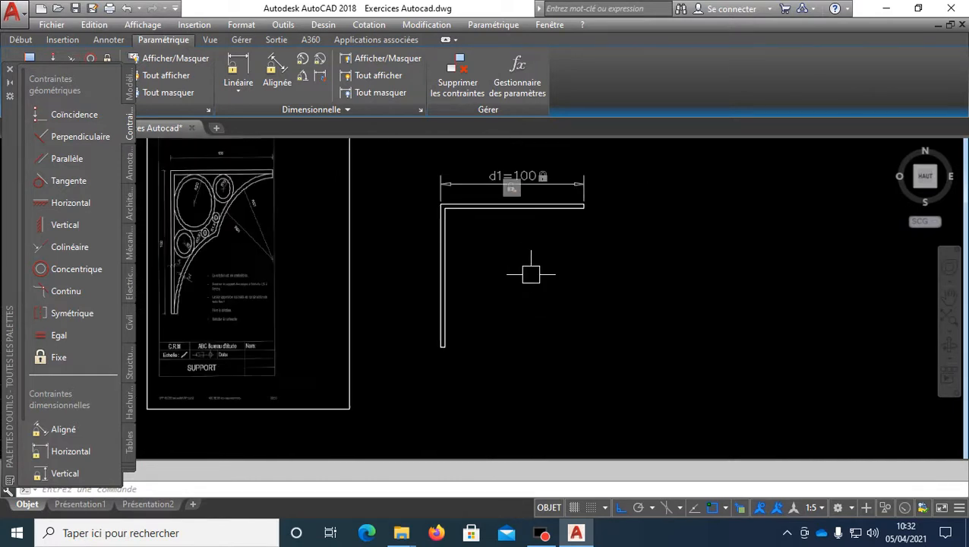
Add a Vertical dimensional constraint of 3 to the free end edge of the horizontal arm.
middle_click_drag(529, 277, 523, 283)
scroll(617, 196, "up", 4)
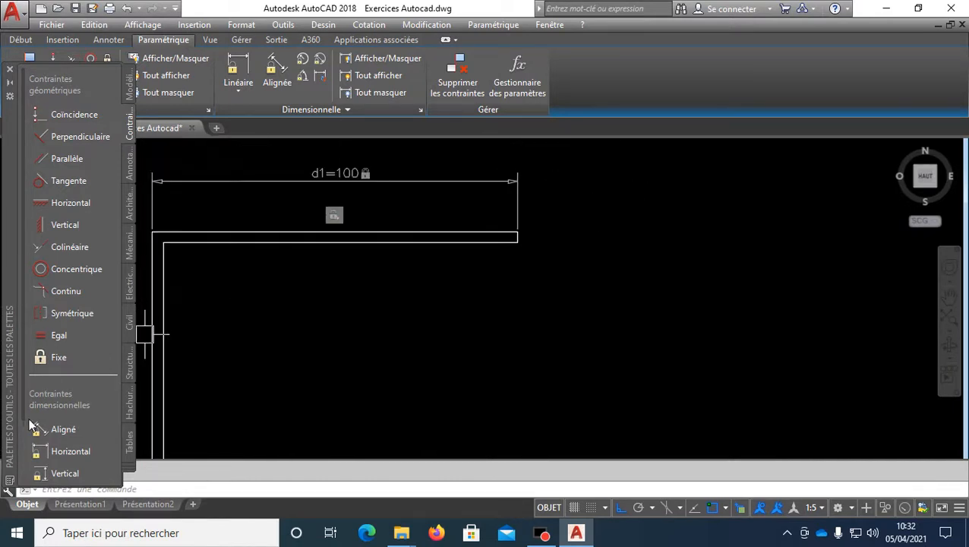
left_click(53, 473)
scroll(531, 228, "up", 5)
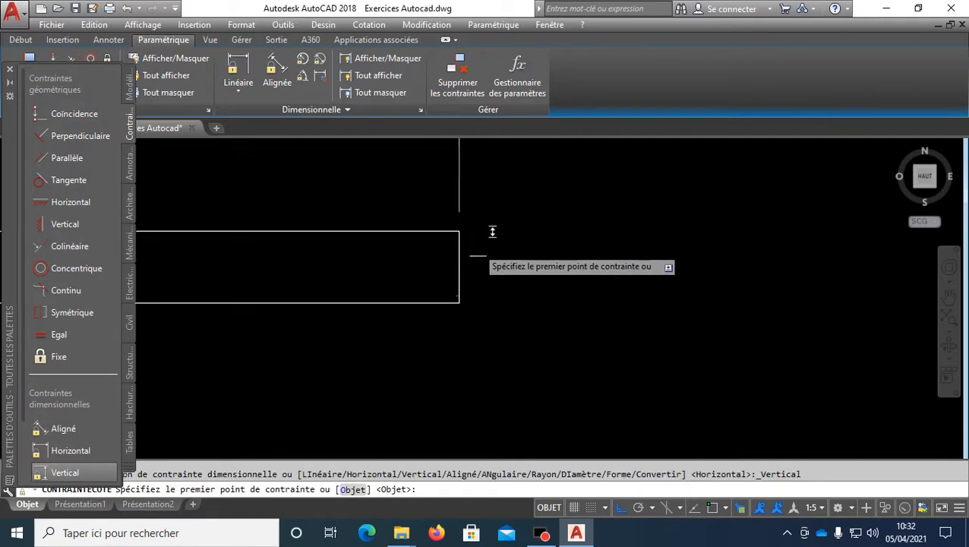
scroll(477, 251, "up", 2)
left_click(446, 221)
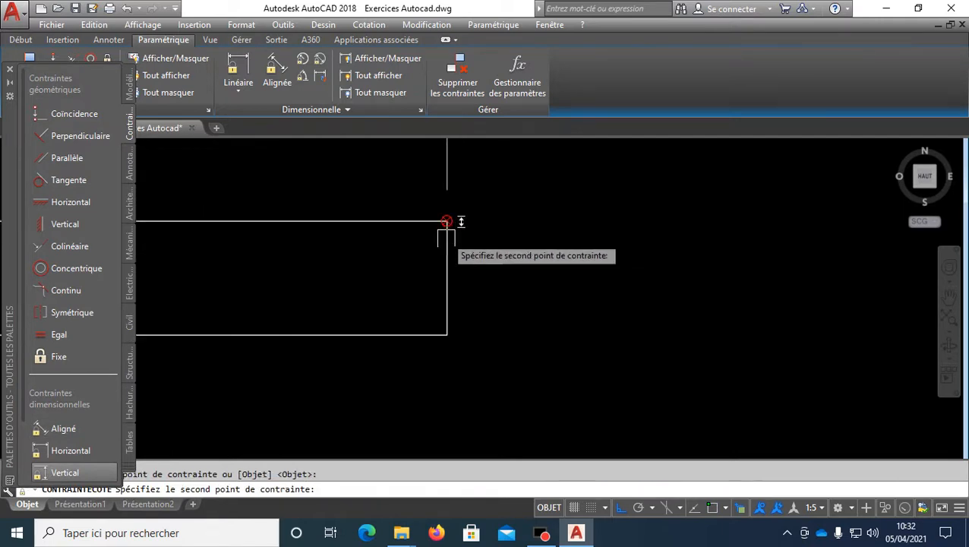
left_click(447, 334)
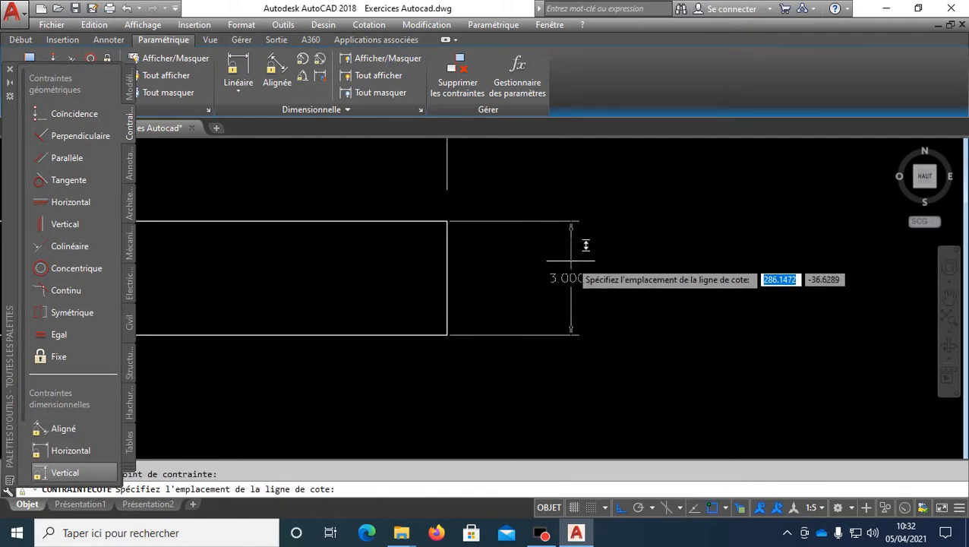
left_click(572, 262)
type("3")
key("Return")
scroll(599, 288, "down", 1)
middle_click_drag(497, 330, 535, 308)
scroll(535, 309, "down", 2)
mouse_move(468, 318)
middle_mouse_down()
mouse_move(463, 236)
mouse_move(447, 242)
middle_mouse_up()
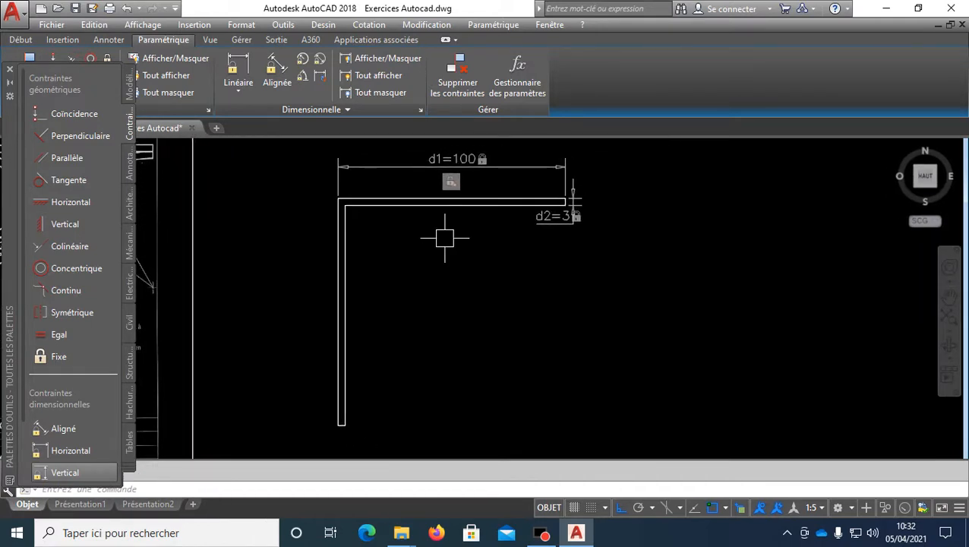
Apply Egal constraints between the two outer long edges and between the two inner long edges of the L-shaped polyline.
left_click(38, 334)
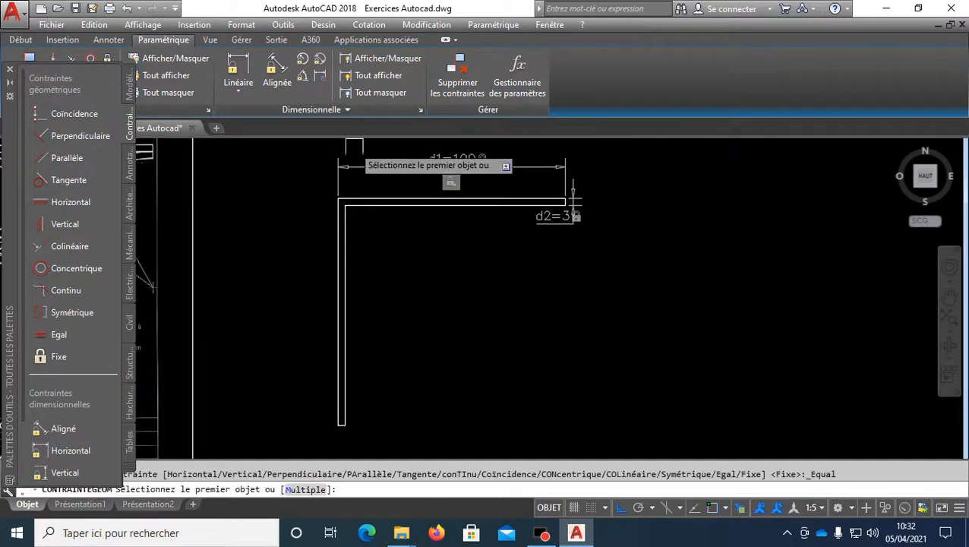
left_click(374, 192)
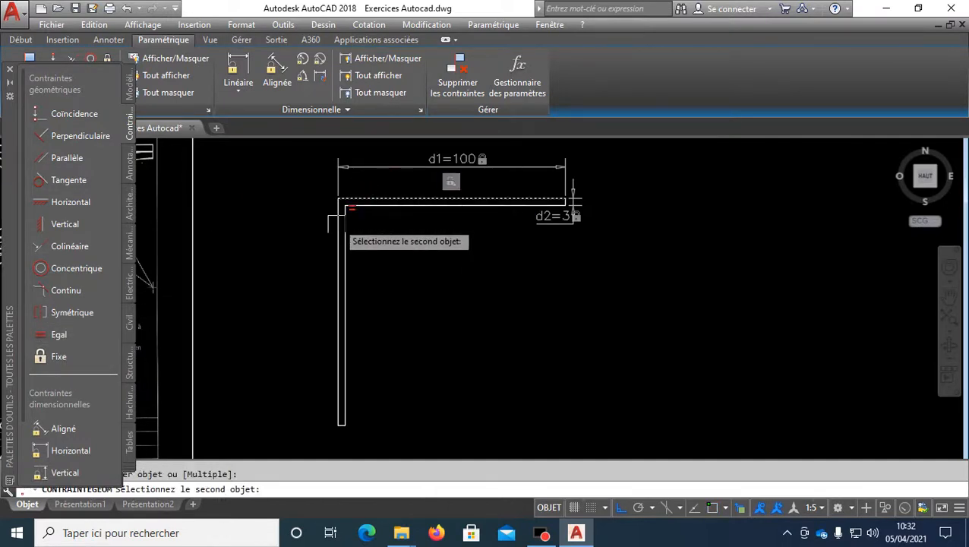
left_click(337, 221)
key("Return")
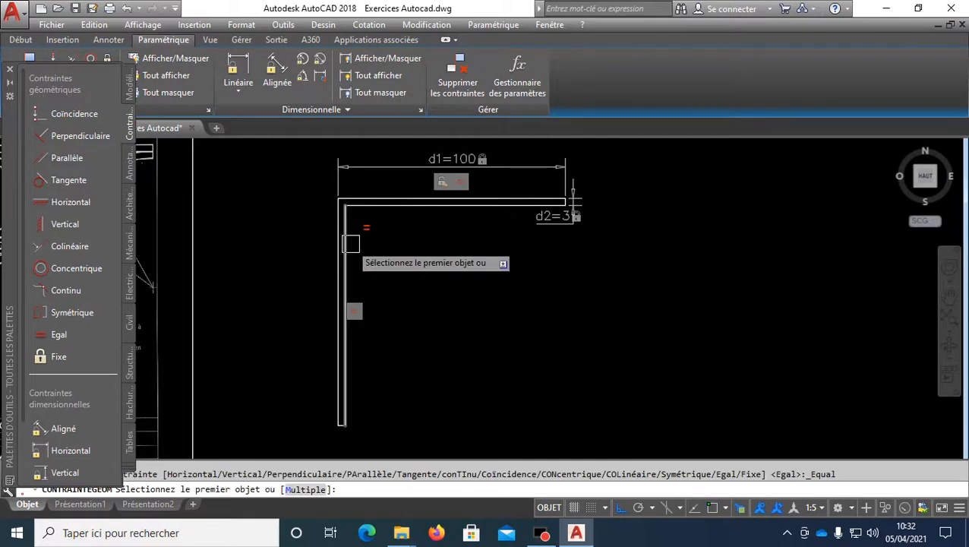
left_click(348, 241)
left_click(432, 207)
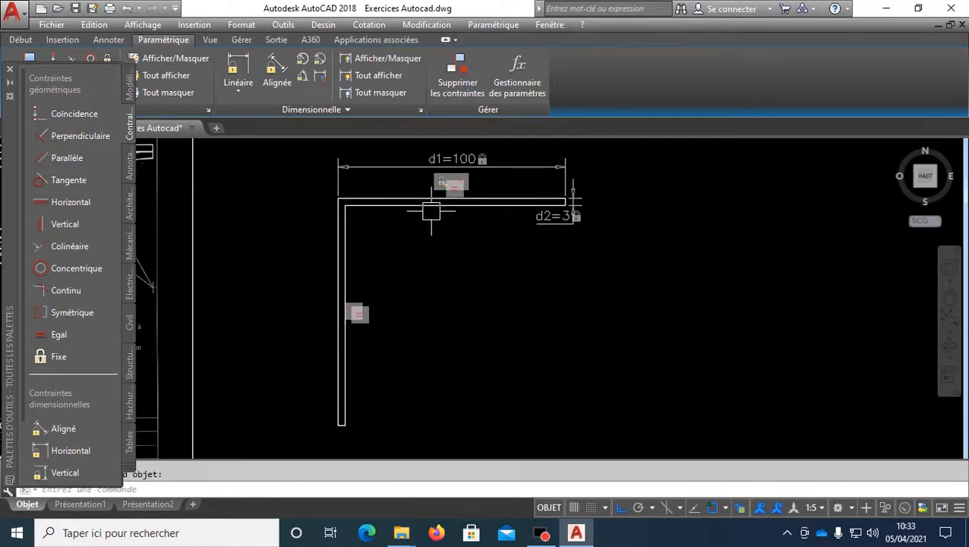
Apply an Egal constraint between the horizontal arm's free end edge and the vertical arm's bottom end edge.
scroll(576, 197, "up", 5)
key("Return")
left_click(587, 163)
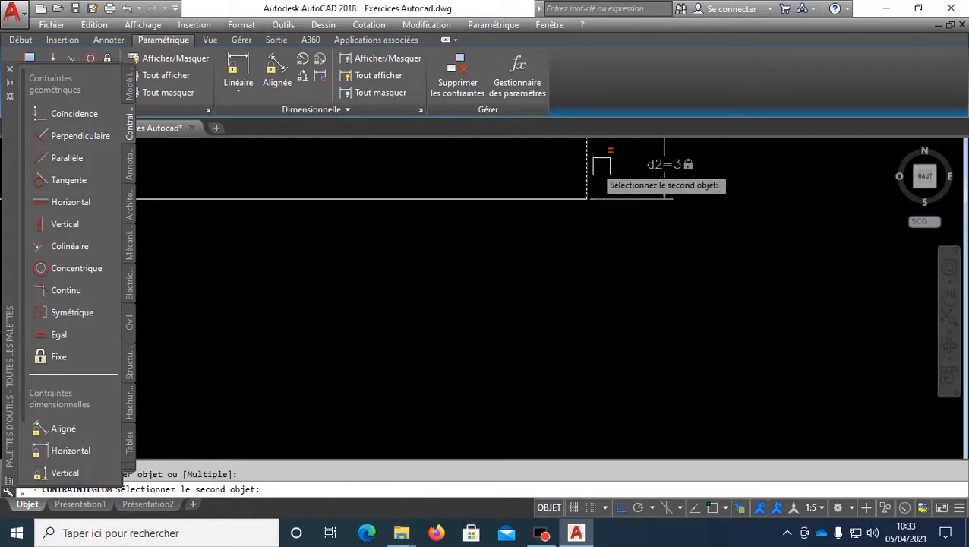
scroll(561, 222, "down", 5)
scroll(359, 398, "up", 6)
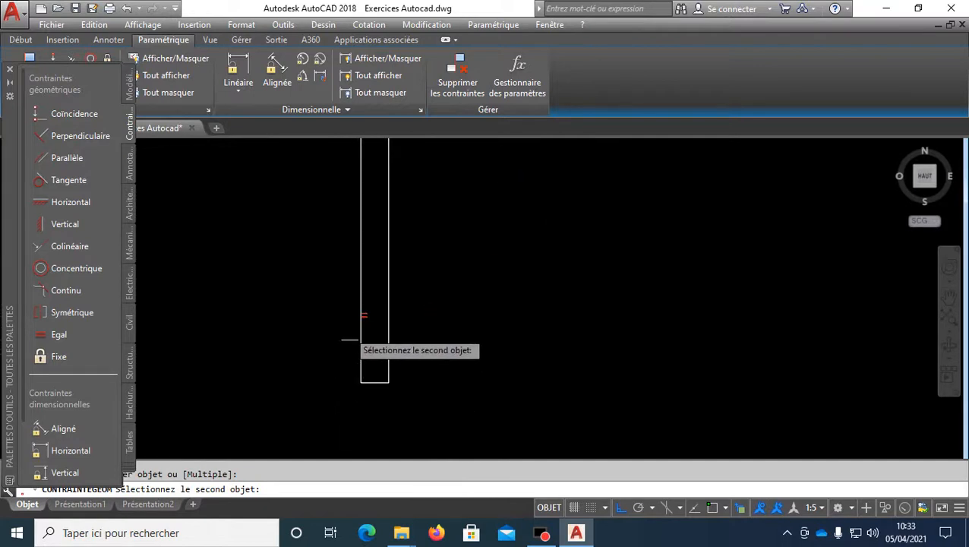
left_click(378, 396)
scroll(421, 281, "down", 5)
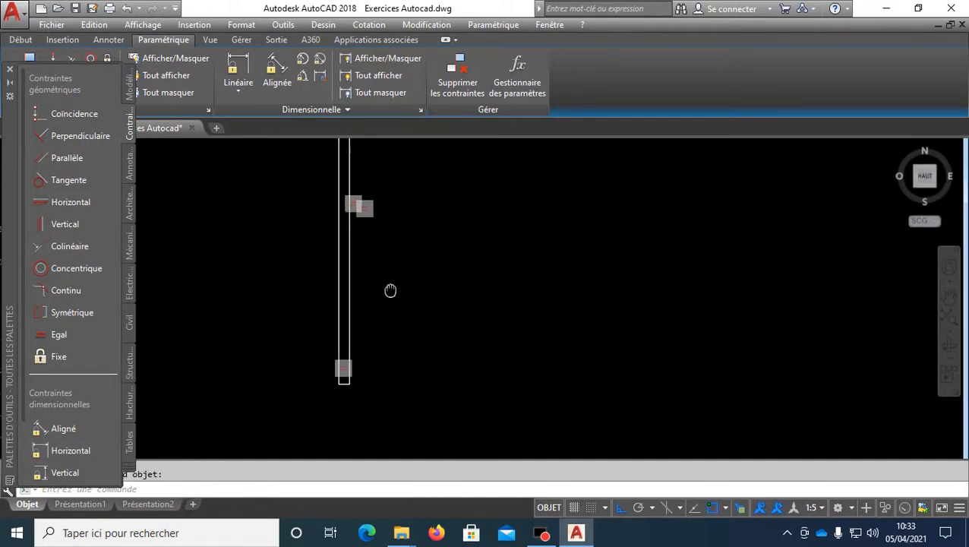
middle_click_drag(462, 216, 430, 284)
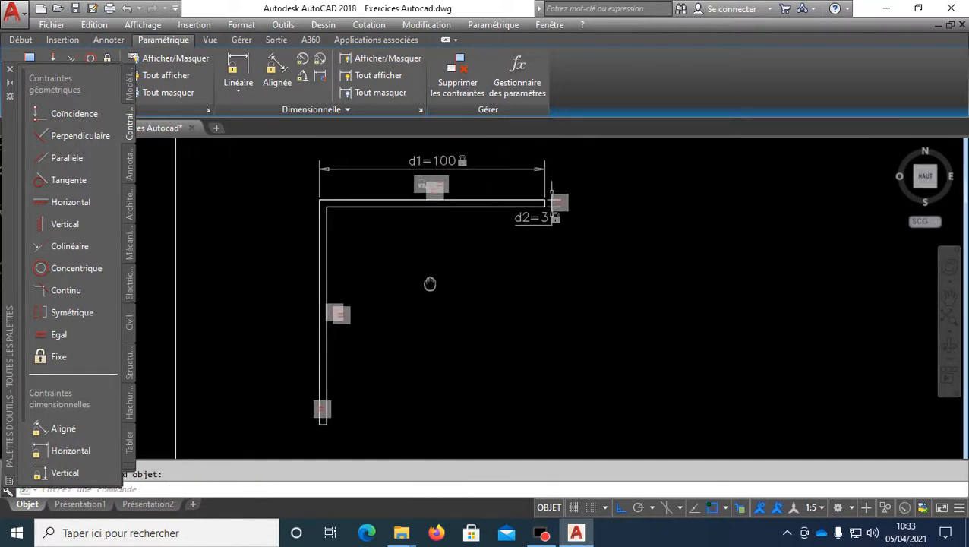
Make the outer vertical edge perpendicular to the outer top edge and apply a Horizontal constraint to the top edge.
left_click(54, 135)
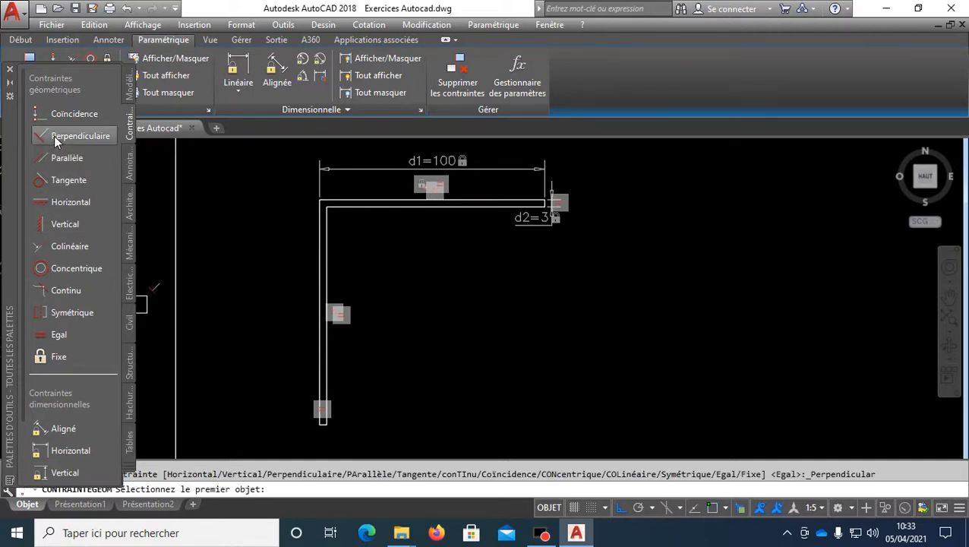
left_click(312, 238)
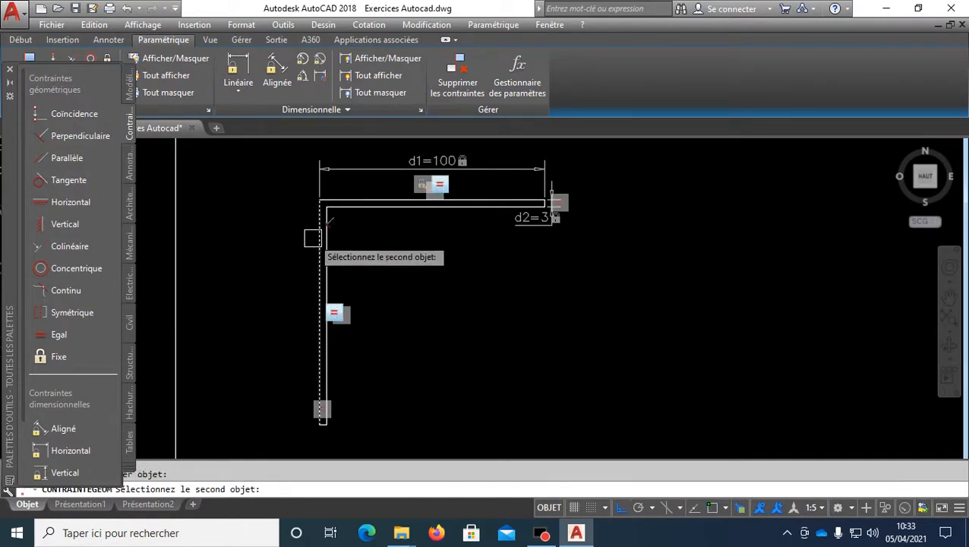
left_click(352, 195)
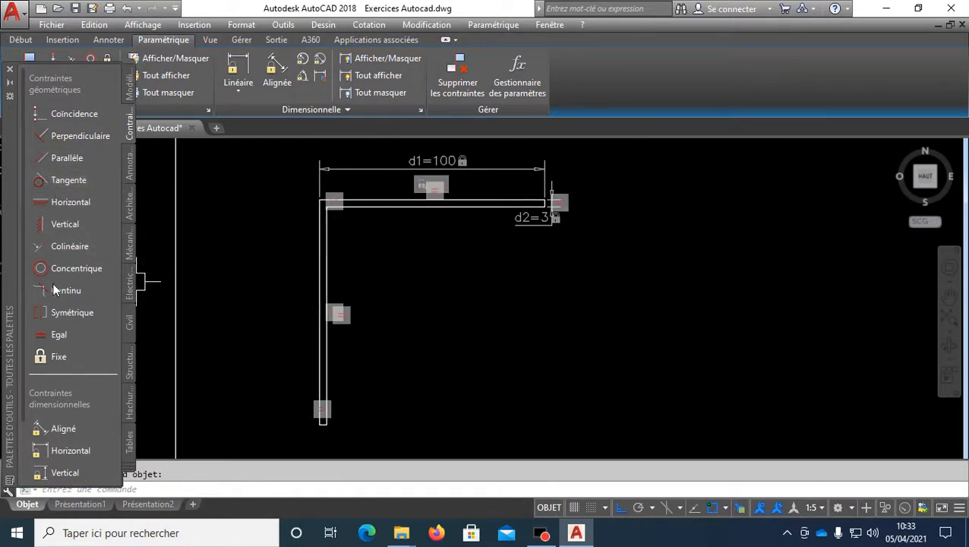
left_click(49, 201)
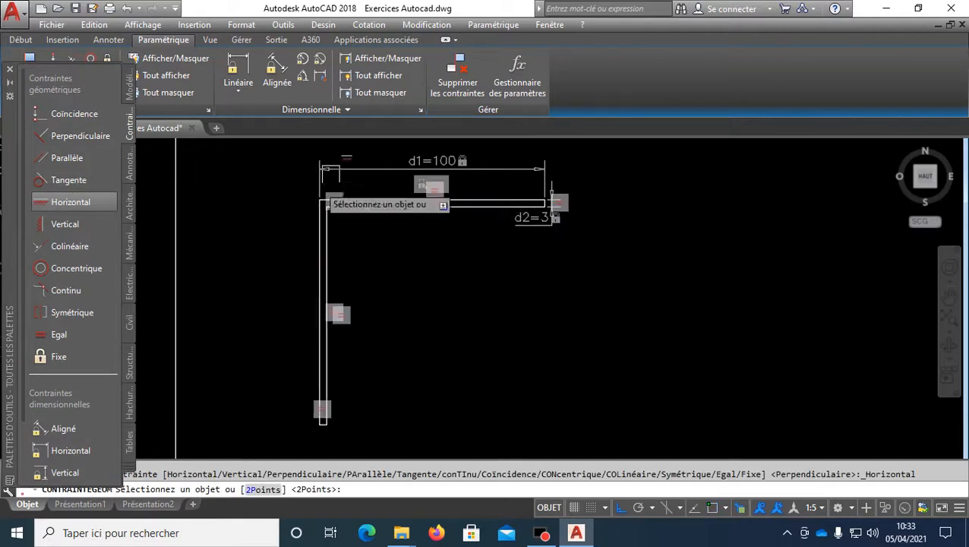
left_click(376, 196)
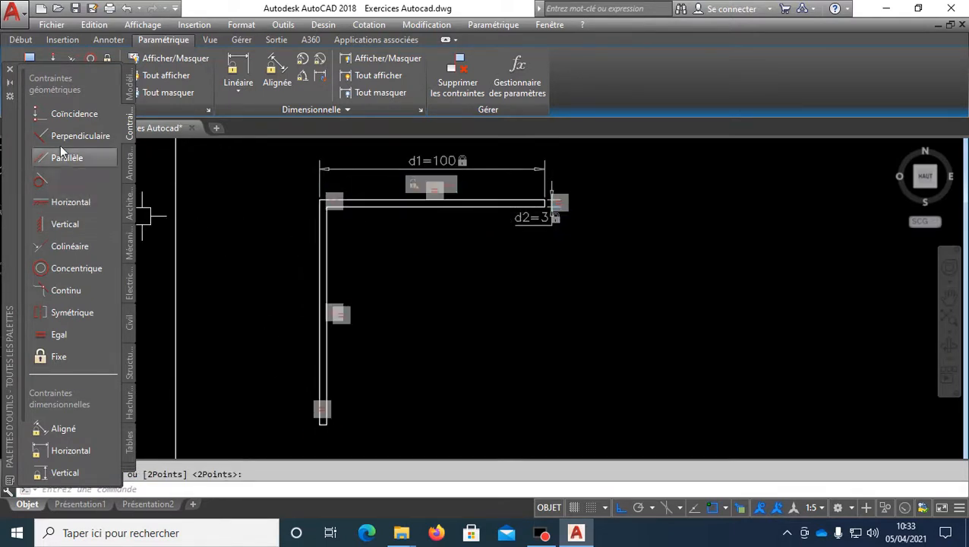
Try to apply a Vertical geometric constraint to the outer long edge of the vertical arm.
left_click(66, 228)
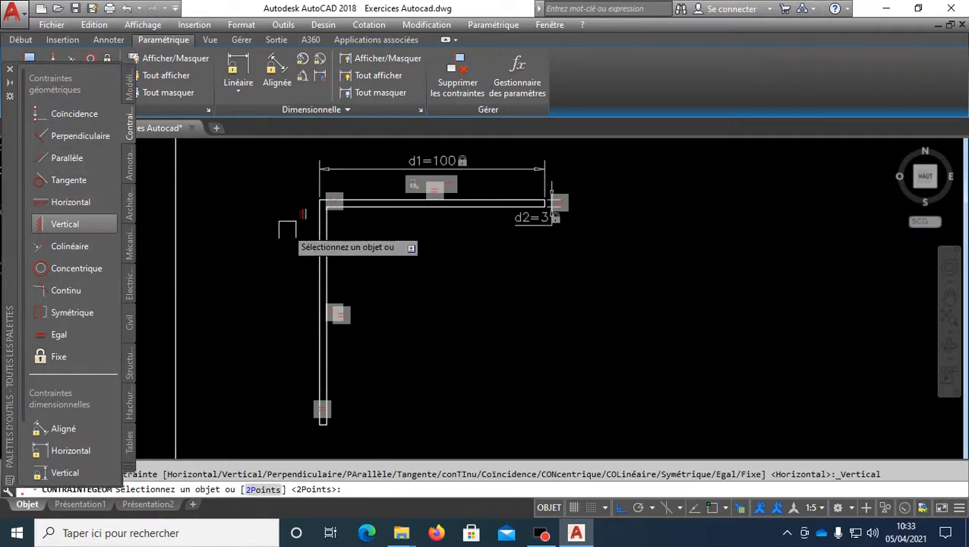
left_click(310, 242)
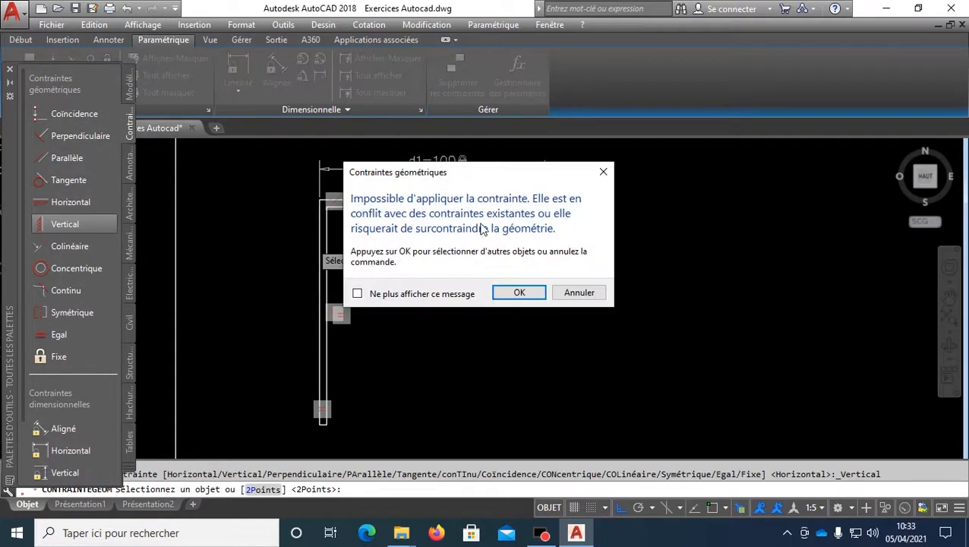
left_click_drag(466, 173, 679, 183)
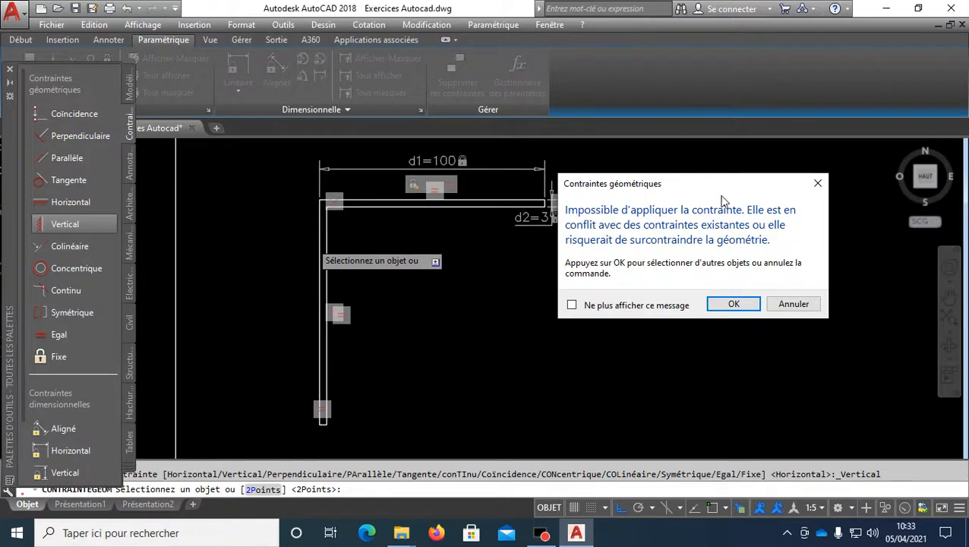
left_click(731, 304)
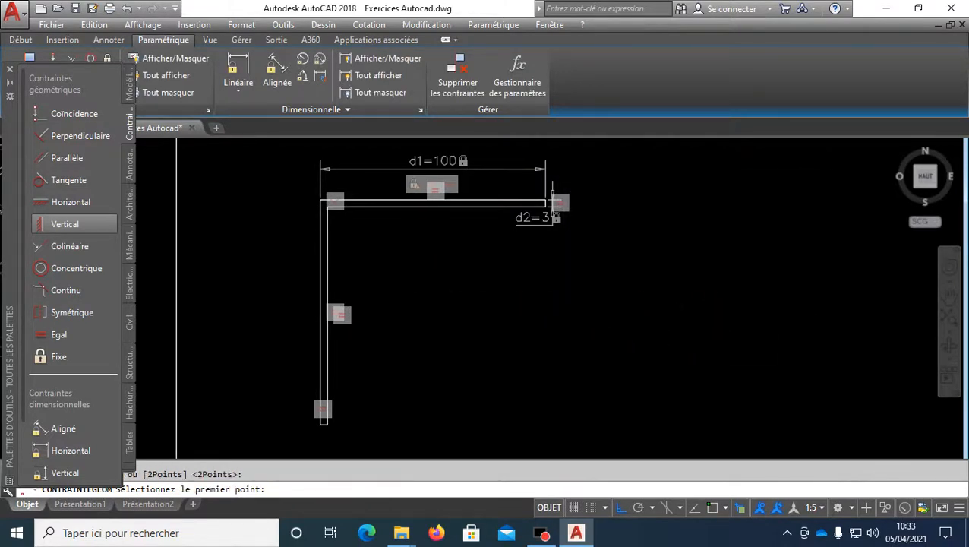
key("Escape")
Set the d1 dimensional constraint on the top edge to 120.
scroll(504, 235, "up", 2)
middle_click_drag(504, 244, 506, 271)
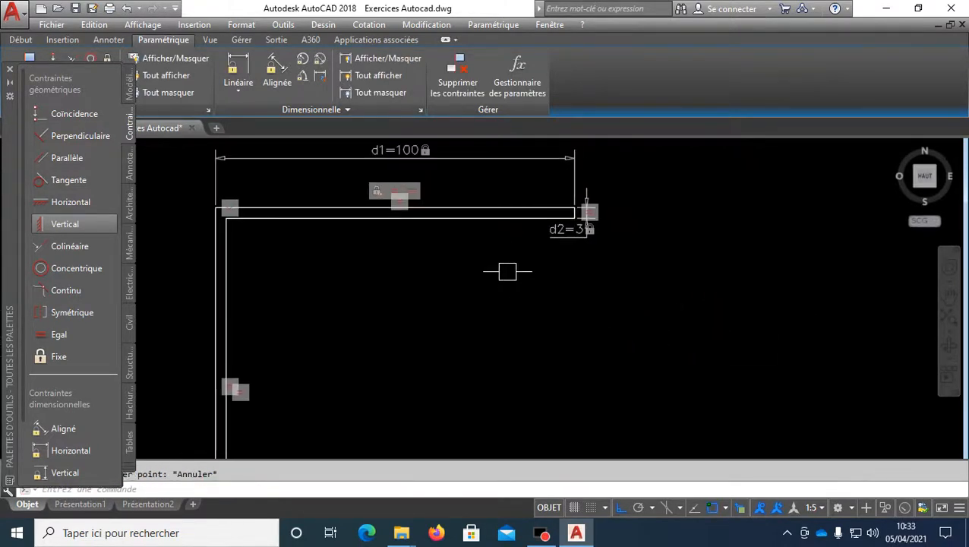
scroll(468, 221, "down", 2)
scroll(431, 149, "up", 4)
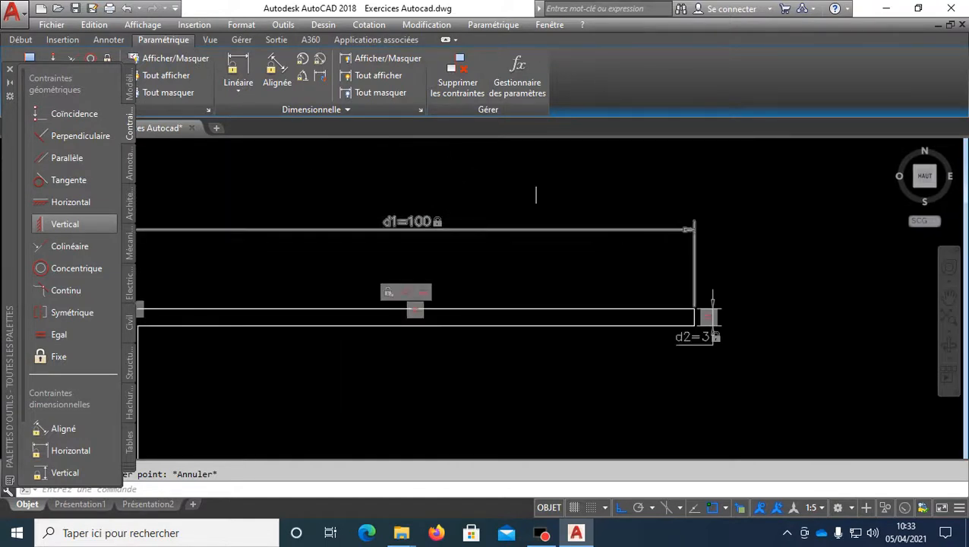
scroll(562, 163, "down", 2)
left_click(476, 201)
double_click(475, 201)
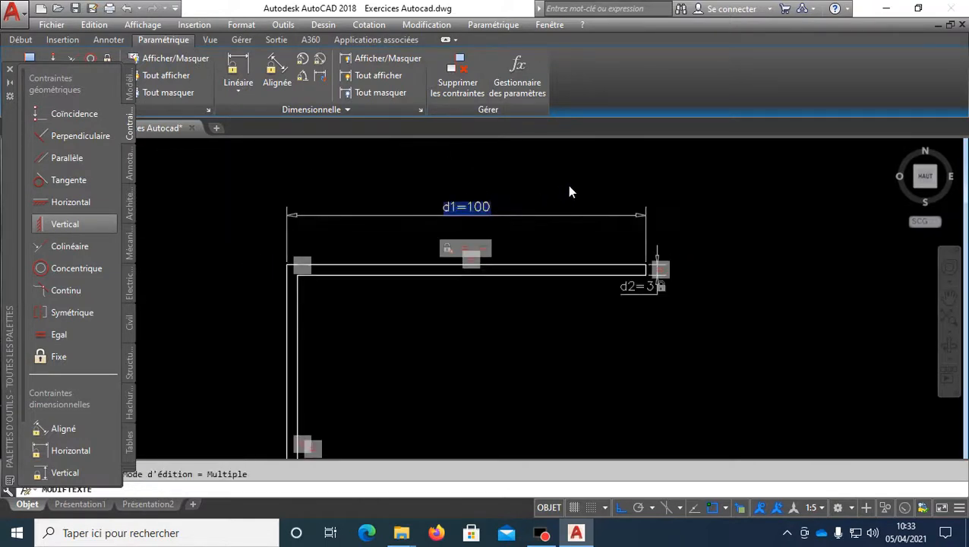
type("120")
key("Return")
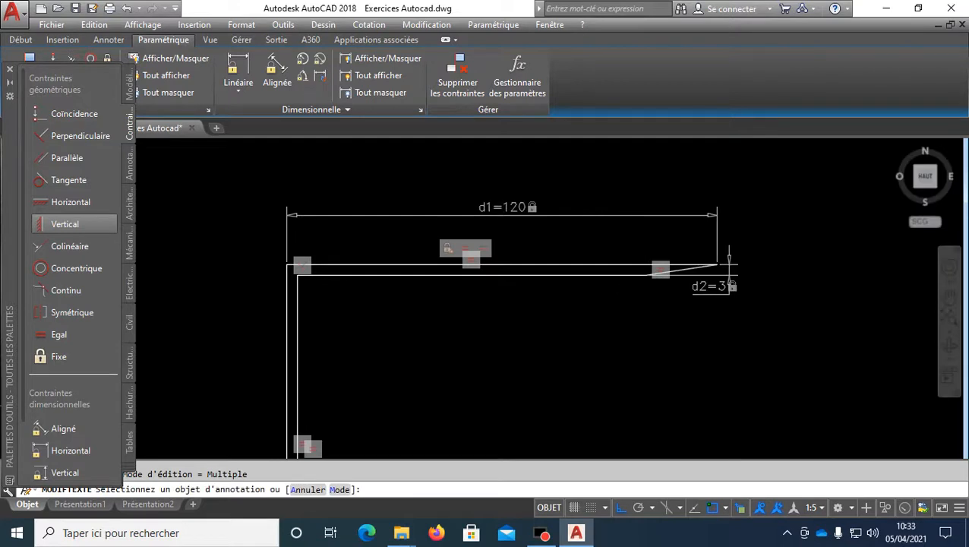
scroll(683, 287, "down", 4)
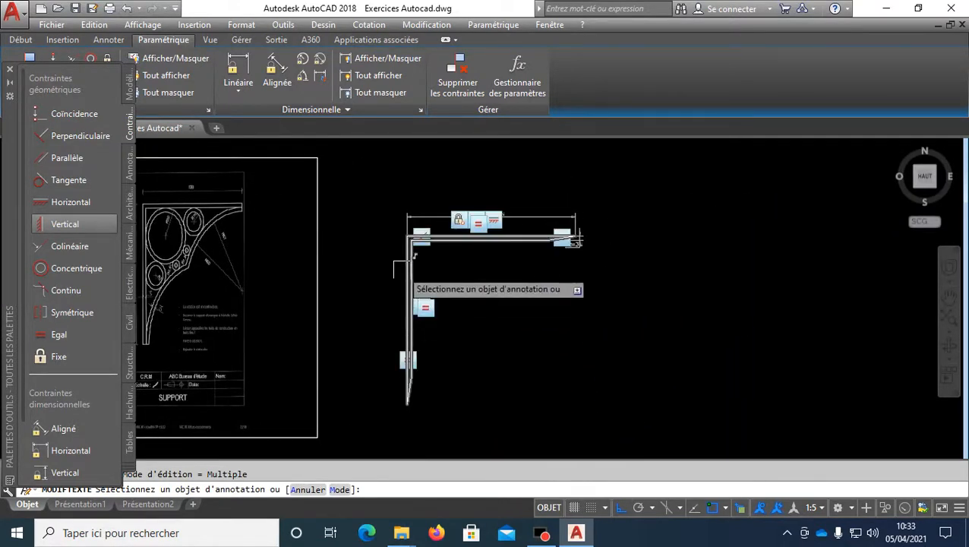
Leave text editing and add a linear dimension to the outer edge of the vertical arm, placed outside the bracket.
key("Escape")
type("li")
key("Return")
key("Return")
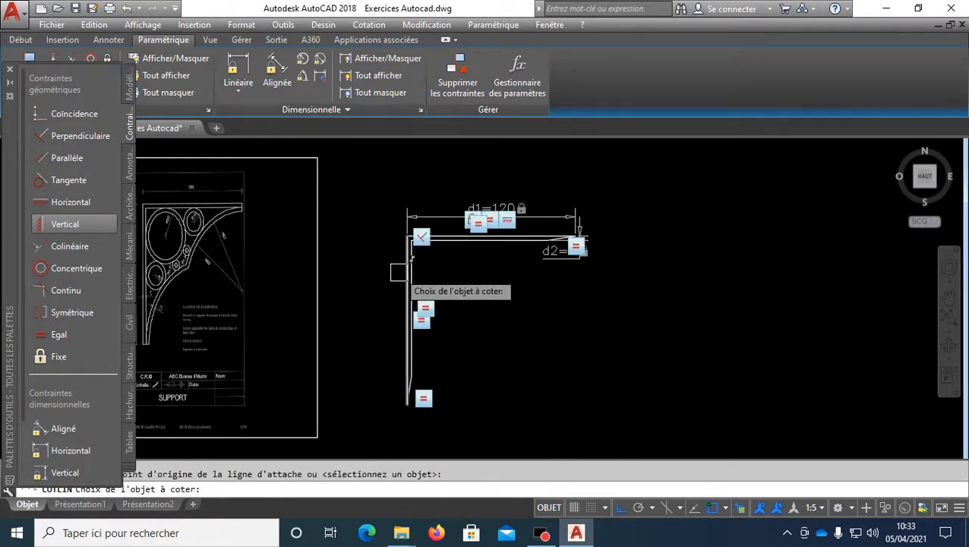
left_click(408, 272)
left_click(373, 286)
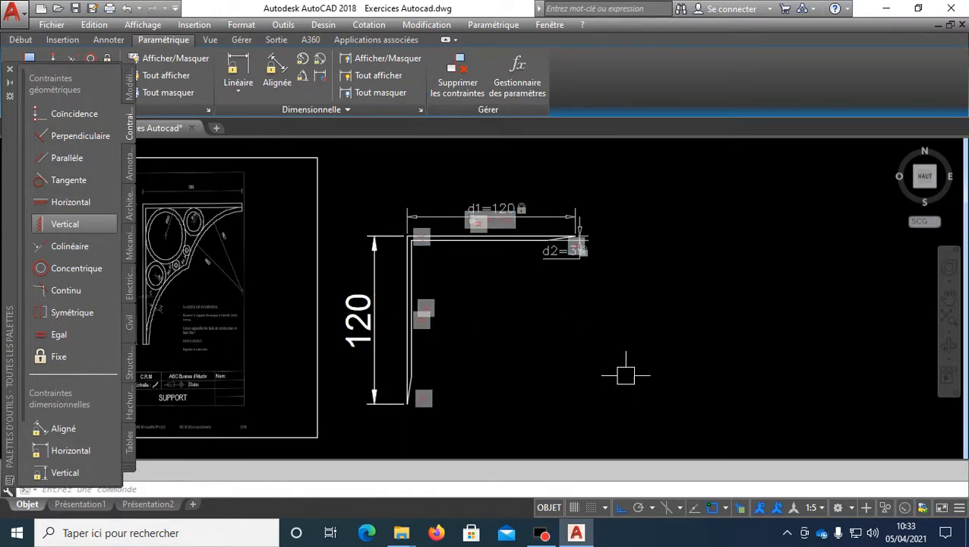
Set the annotation scale to 1:1.
left_click(816, 507)
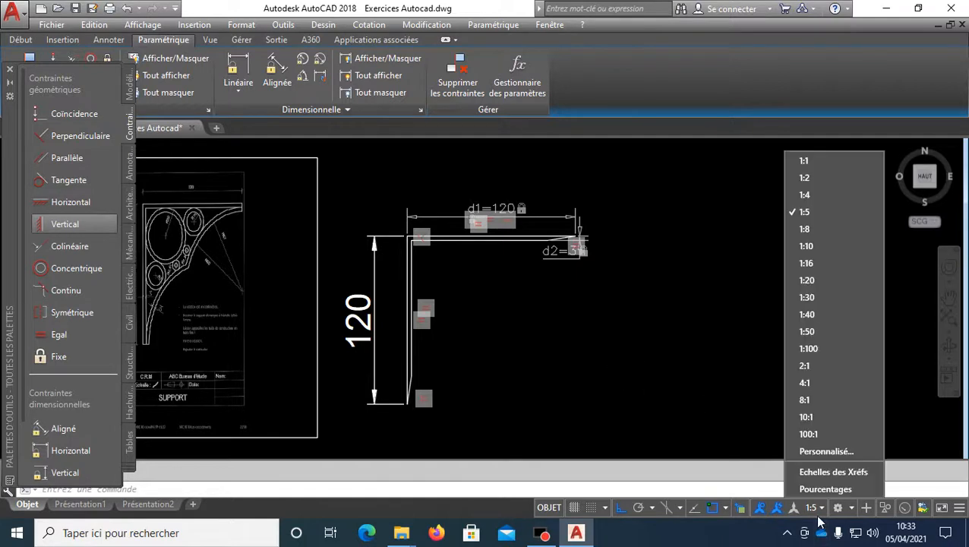
left_click(826, 158)
middle_click_drag(492, 337, 467, 338)
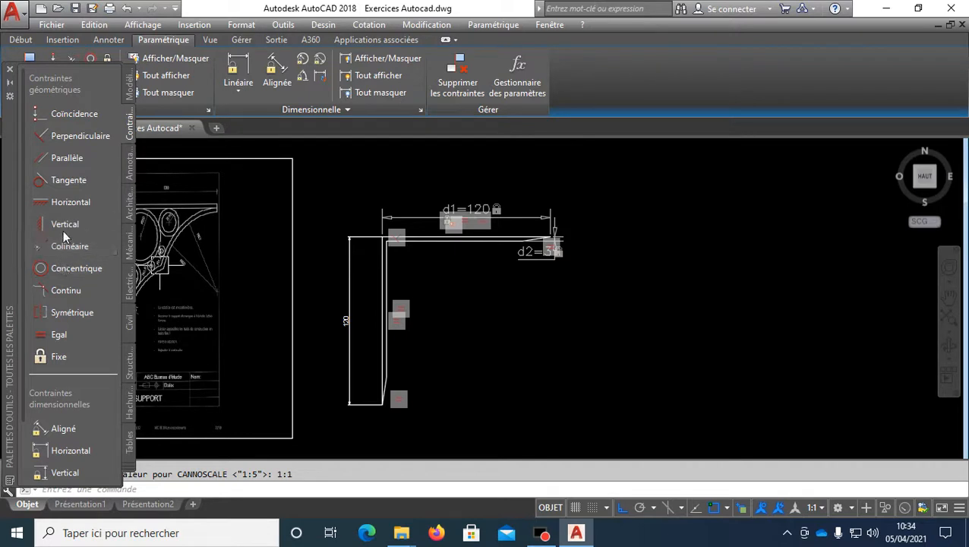
Make the short slanted end edge of the horizontal arm perpendicular to the outer top edge.
scroll(561, 253, "up", 5)
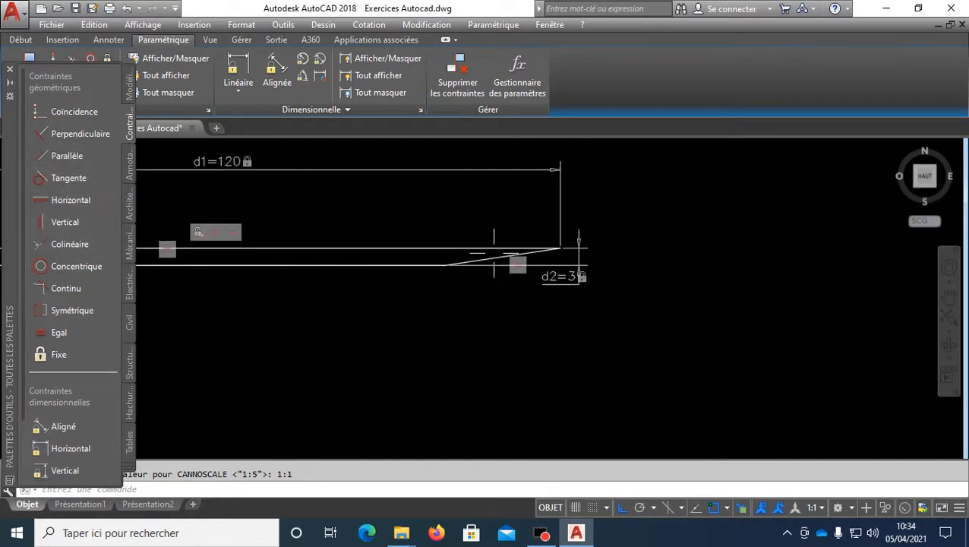
left_click(68, 133)
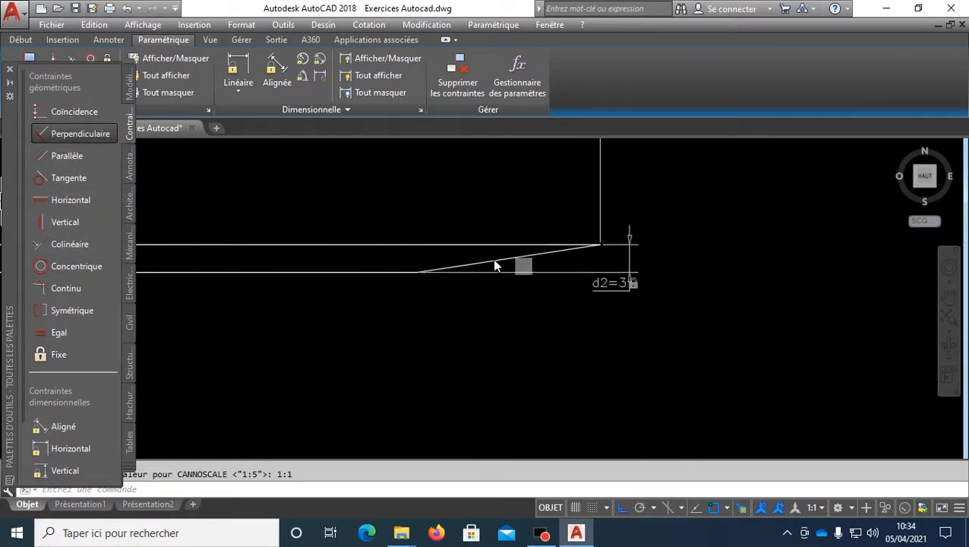
scroll(498, 256, "up", 4)
left_click(609, 216)
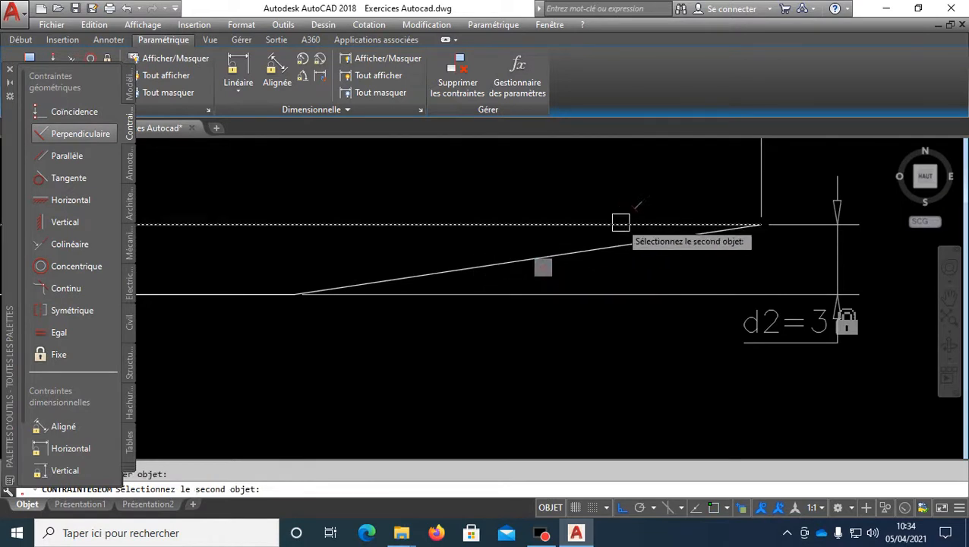
left_click(597, 245)
scroll(599, 246, "down", 3)
scroll(587, 304, "down", 3)
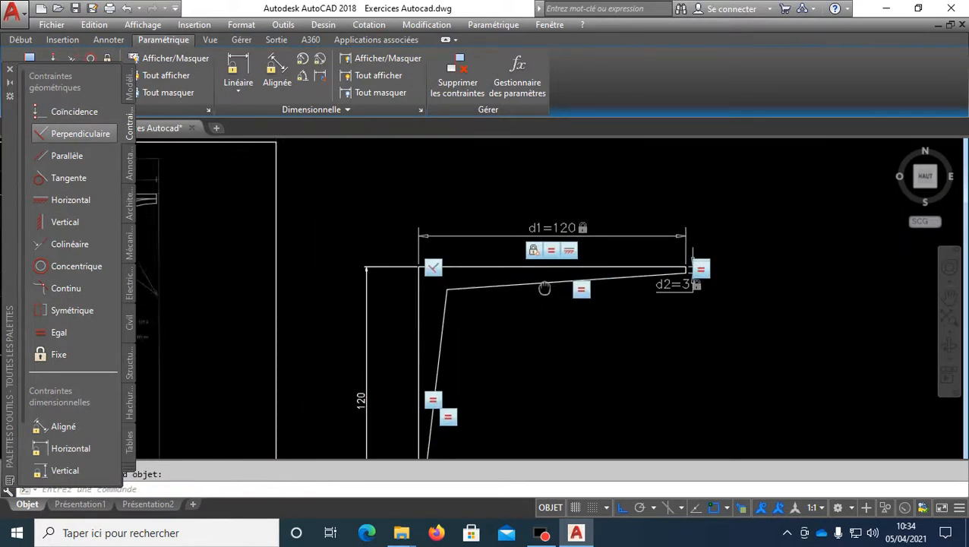
Apply a Perpendicular constraint between the two inner edges of the bracket where the arms meet.
key("Return")
left_click(480, 257)
left_click(465, 278)
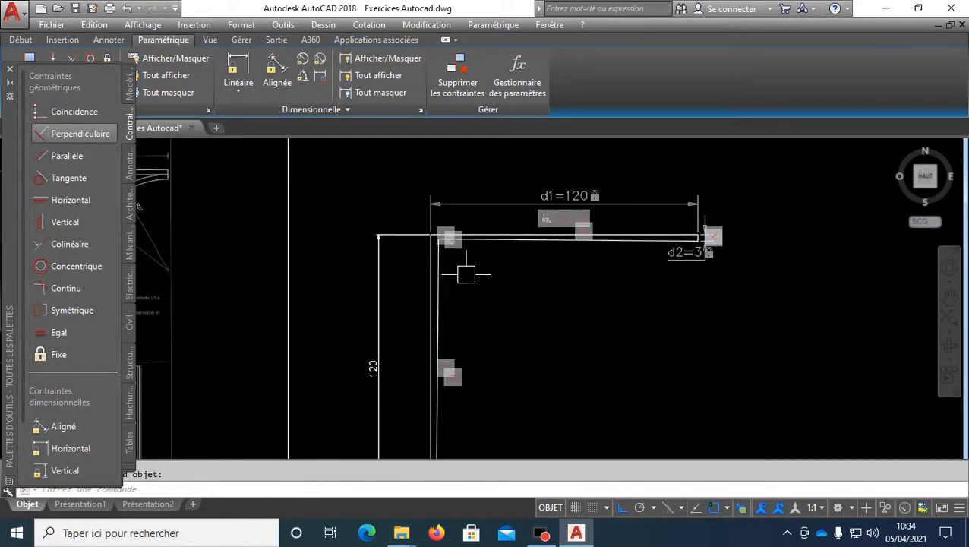
Make the short end edge of the vertical arm perpendicular to that arm's inner long edge.
scroll(478, 334, "down", 3)
scroll(478, 346, "up", 5)
key("Return")
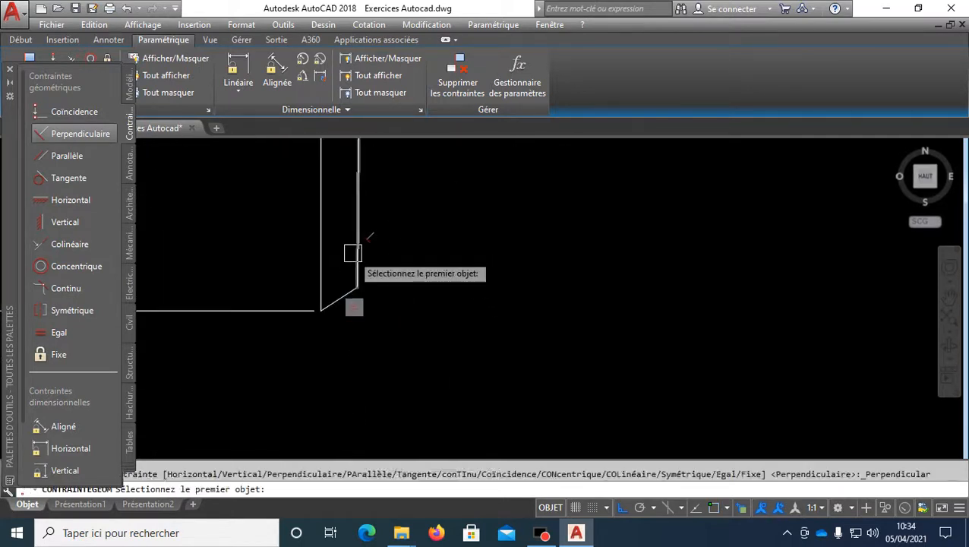
left_click(356, 255)
left_click(335, 296)
scroll(456, 277, "down", 3)
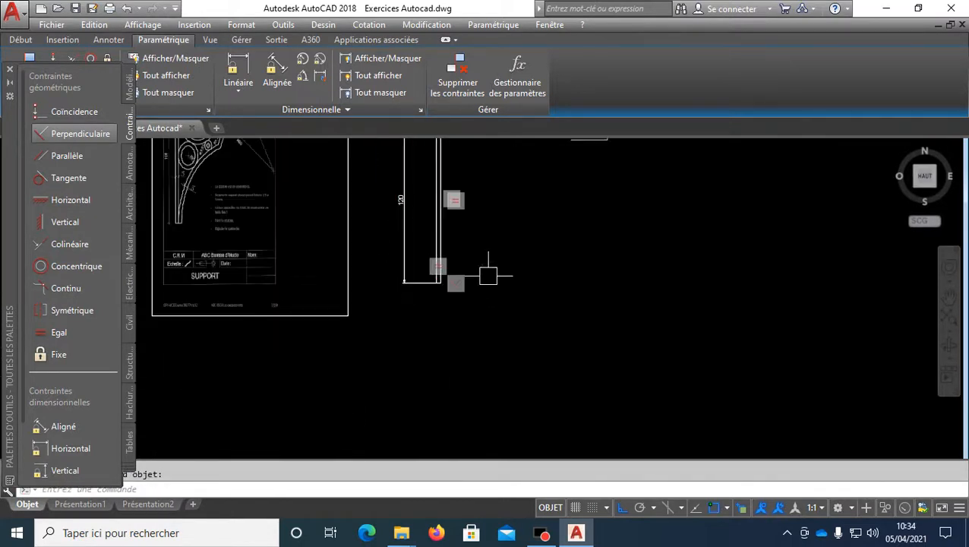
Set the d1 dimensional constraint on the top edge to 150 and leave text editing.
scroll(478, 327, "up", 2)
scroll(492, 218, "up", 2)
double_click(463, 220)
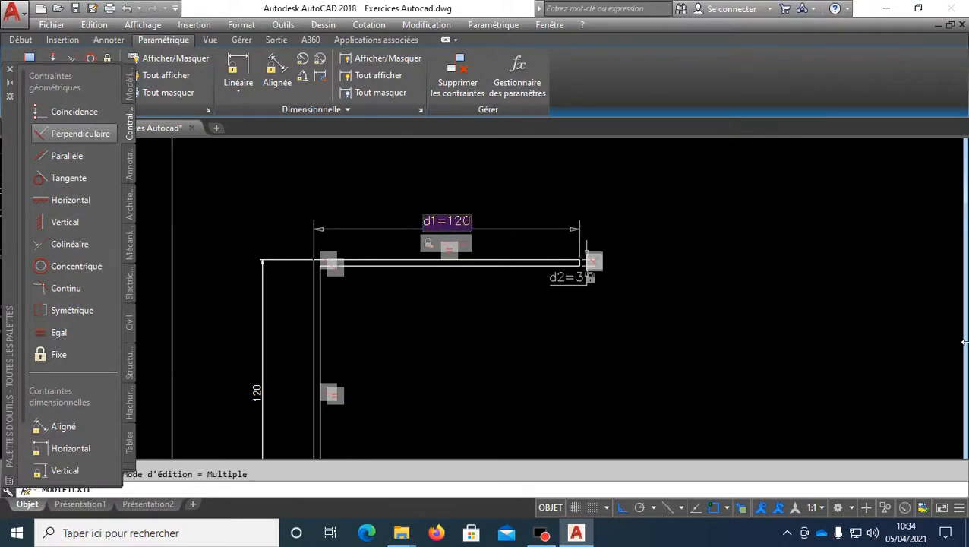
key("Return")
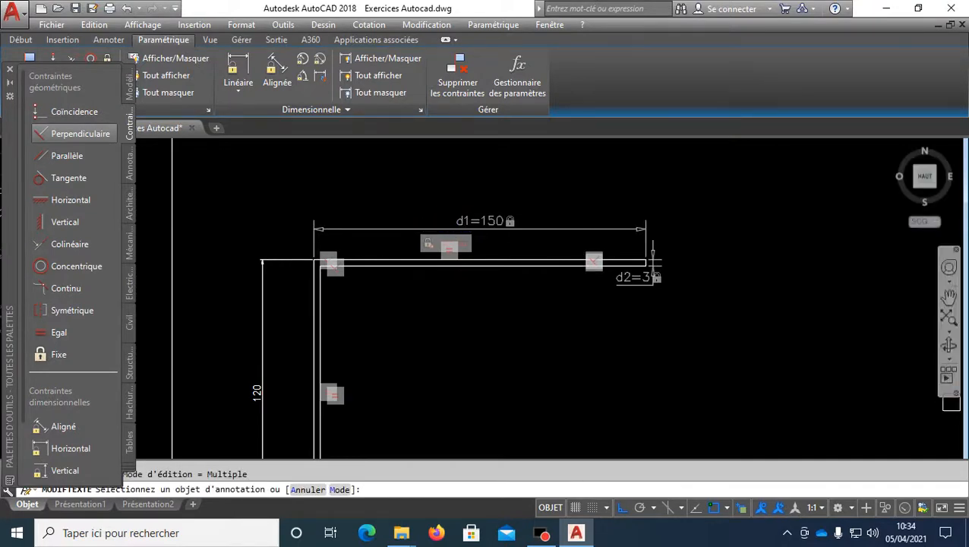
scroll(531, 322, "down", 2)
middle_click_drag(521, 308, 501, 182)
key("Escape")
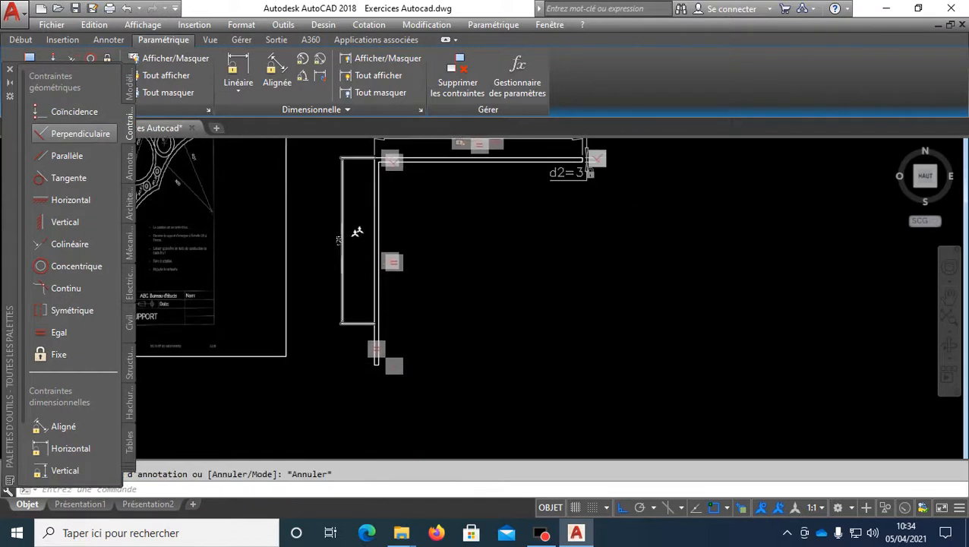
Erase the outdated linear dimension beside the vertical arm.
left_click(340, 299)
type("ef")
key("Return")
Add a new linear dimension to the outer edge of the vertical arm, placed outside the bracket.
type("li")
key("Return")
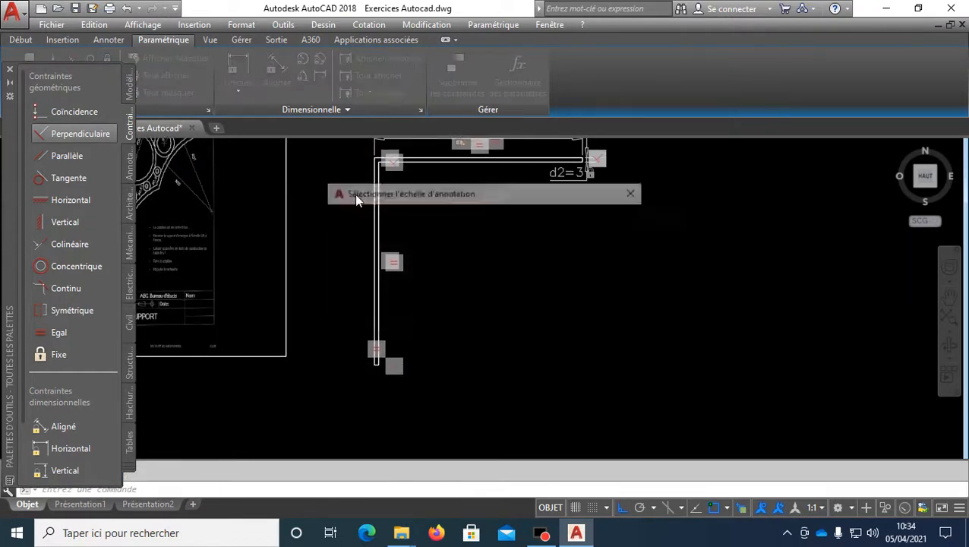
key("Return")
key("Escape")
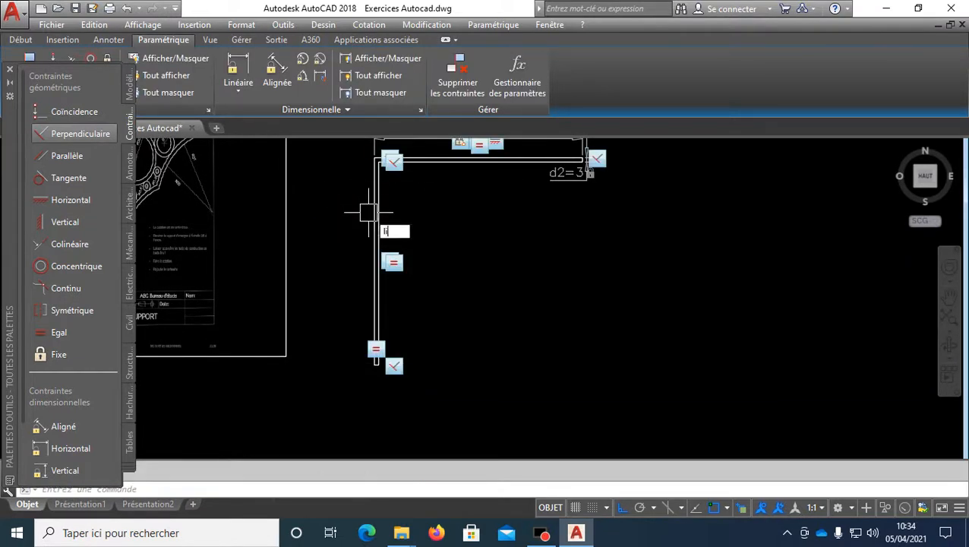
key("Return")
key("Return")
left_click(367, 207)
left_click(351, 215)
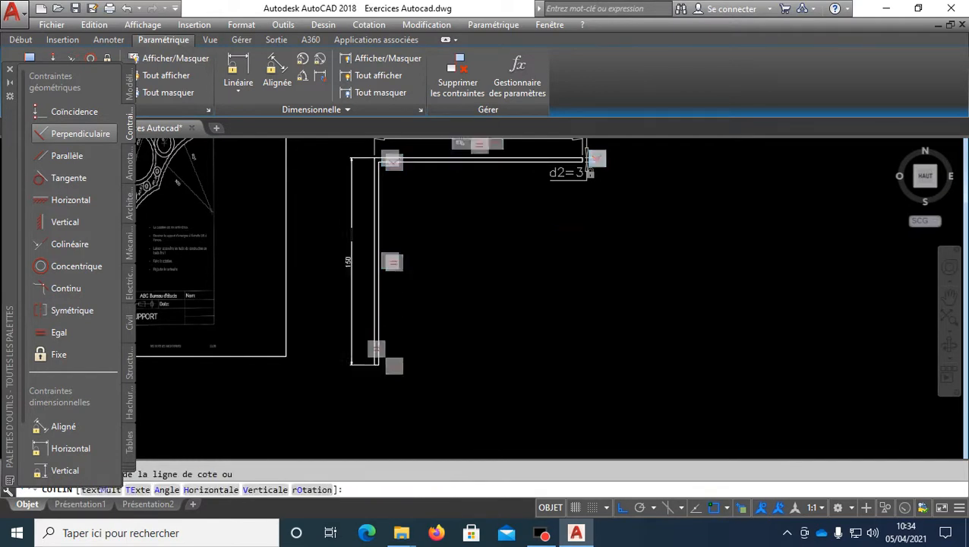
Set the d1 dimensional constraint on the top edge to 100 and leave text editing.
scroll(355, 274, "up", 3)
scroll(370, 294, "down", 3)
middle_click_drag(451, 287, 446, 317)
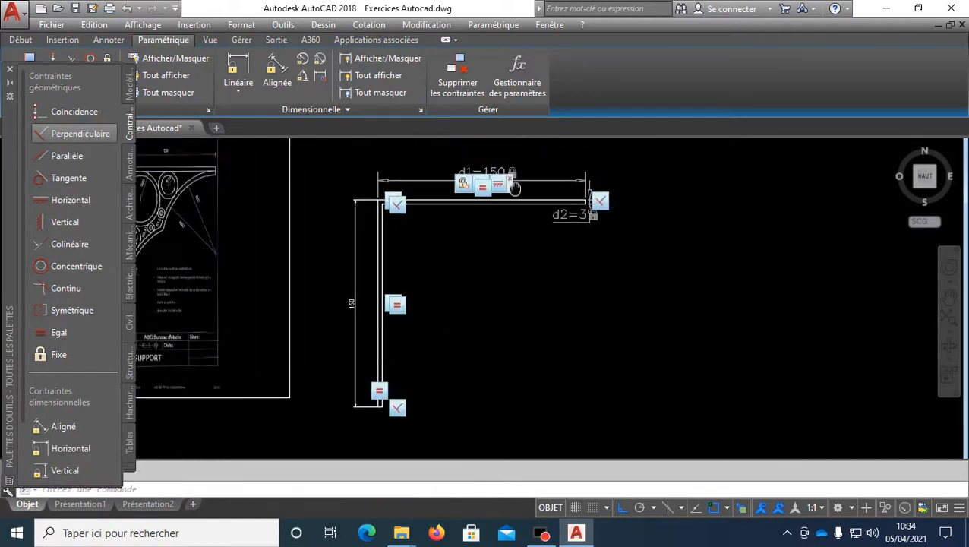
left_click(485, 181)
double_click(487, 173)
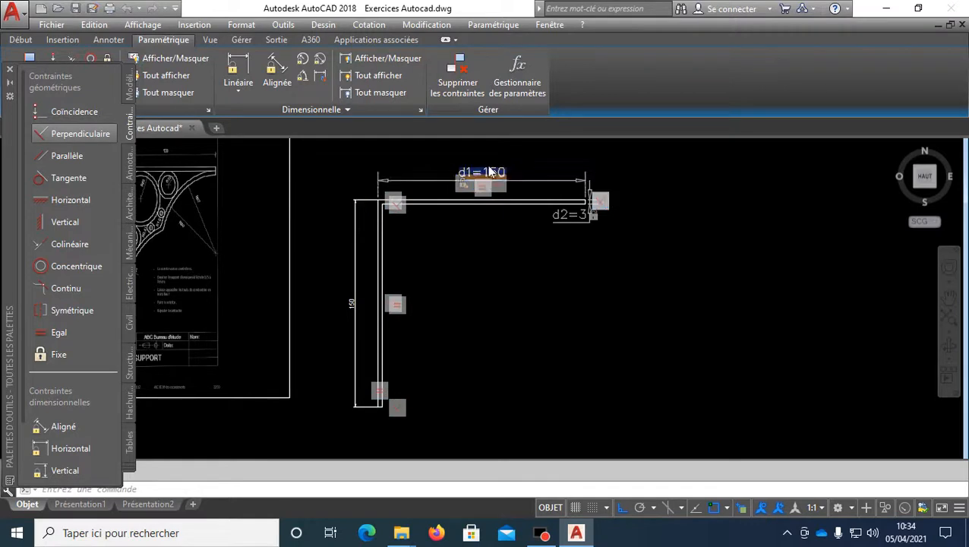
left_click(482, 174)
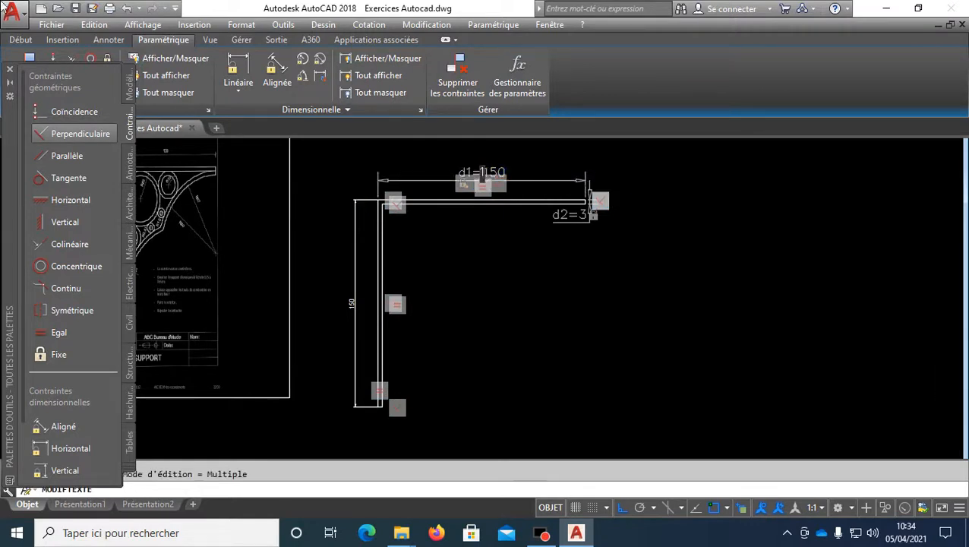
key("Return")
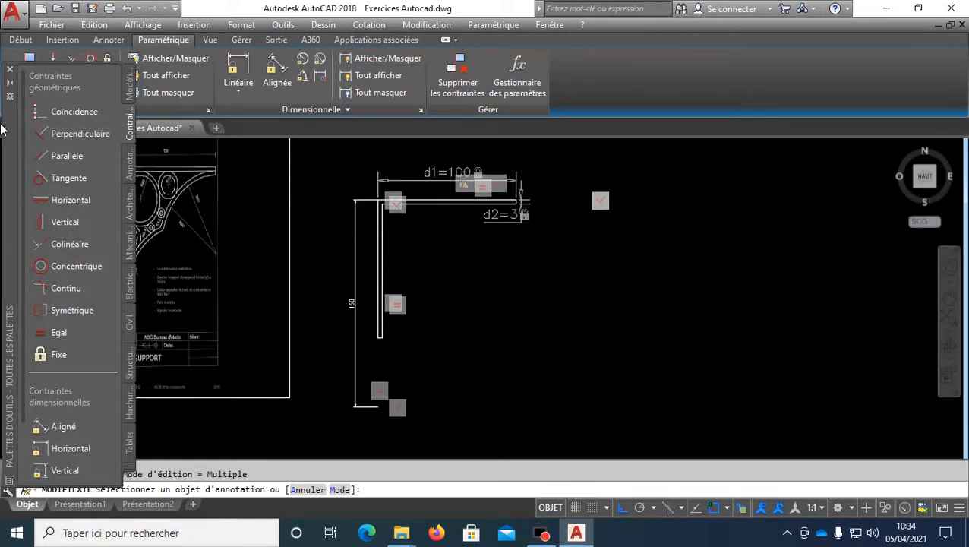
key("Escape")
Erase the linear dimension that no longer matches the vertical arm.
left_click(352, 302)
type("ef")
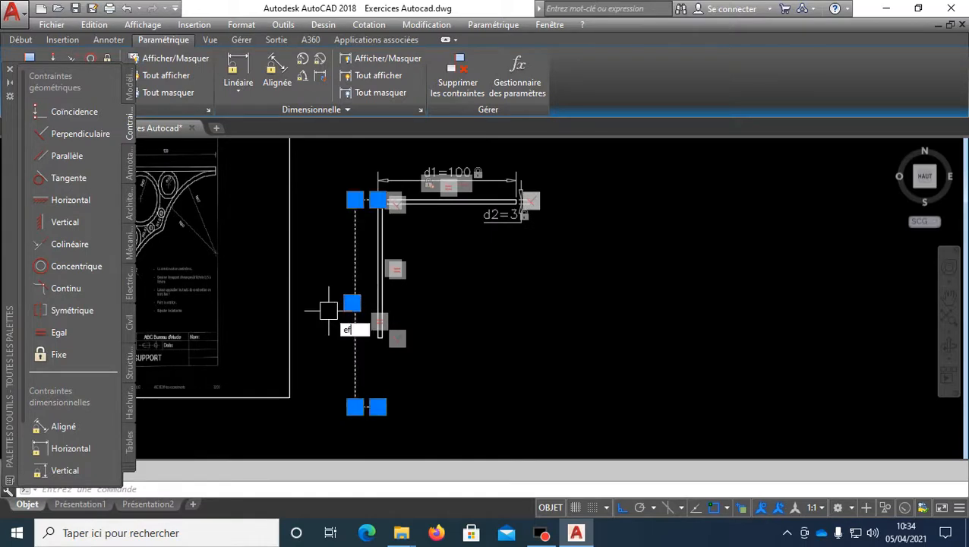
key("Return")
Make sure new dimensions are set to be associative in the user preferences and accept the options.
type("o")
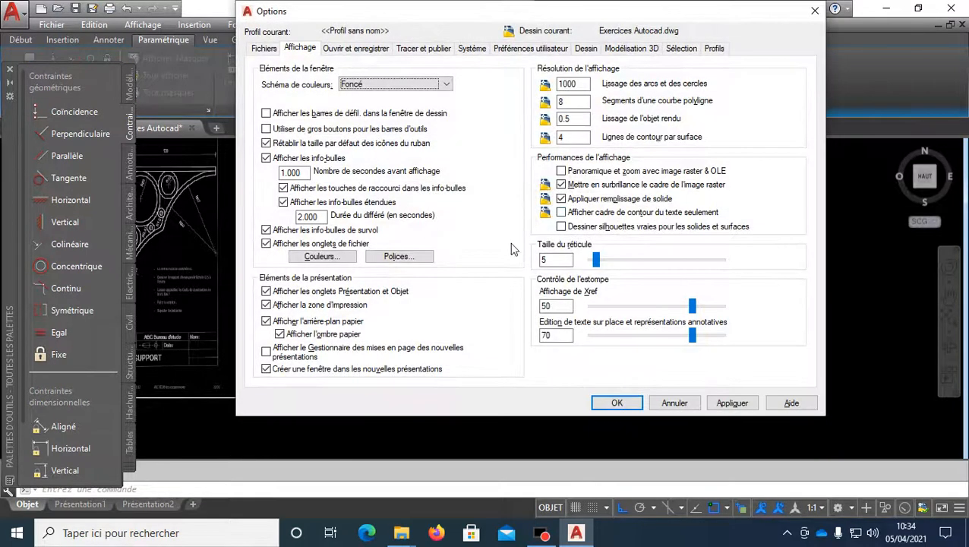
left_click(535, 48)
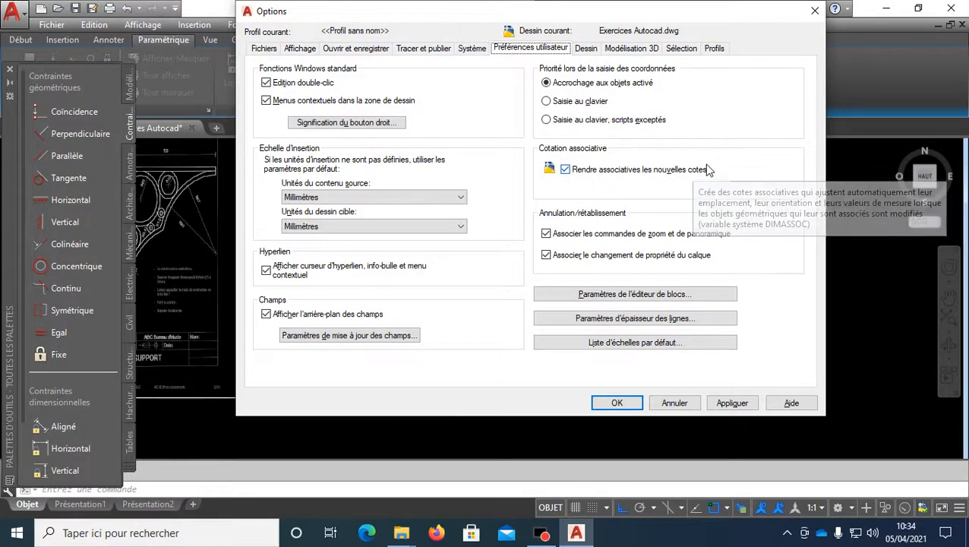
left_click(634, 408)
Move the constraints tool palette down clear of the ribbon and bring up the general drawing tools.
scroll(422, 248, "up", 2)
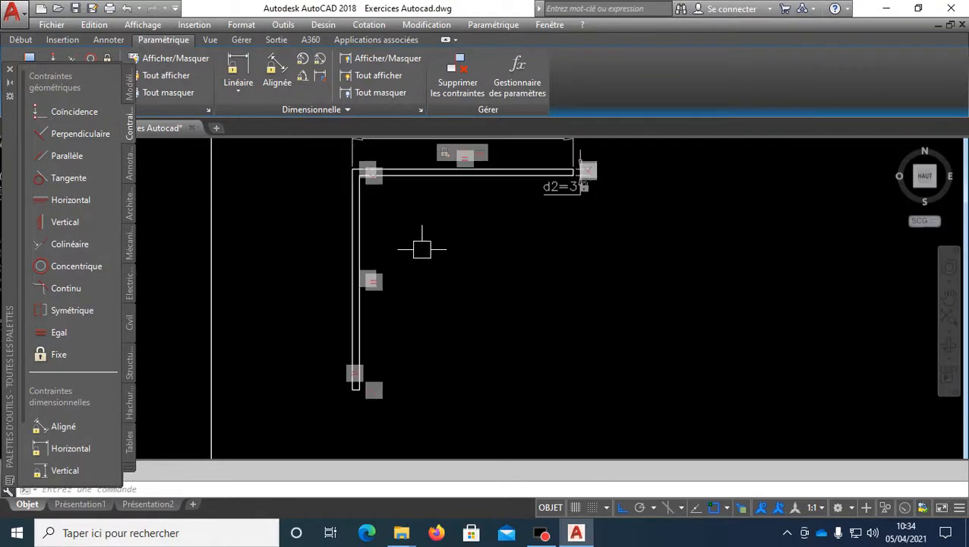
mouse_move(422, 248)
middle_mouse_down()
mouse_move(431, 299)
mouse_move(434, 285)
mouse_move(684, 304)
mouse_move(704, 328)
middle_mouse_up()
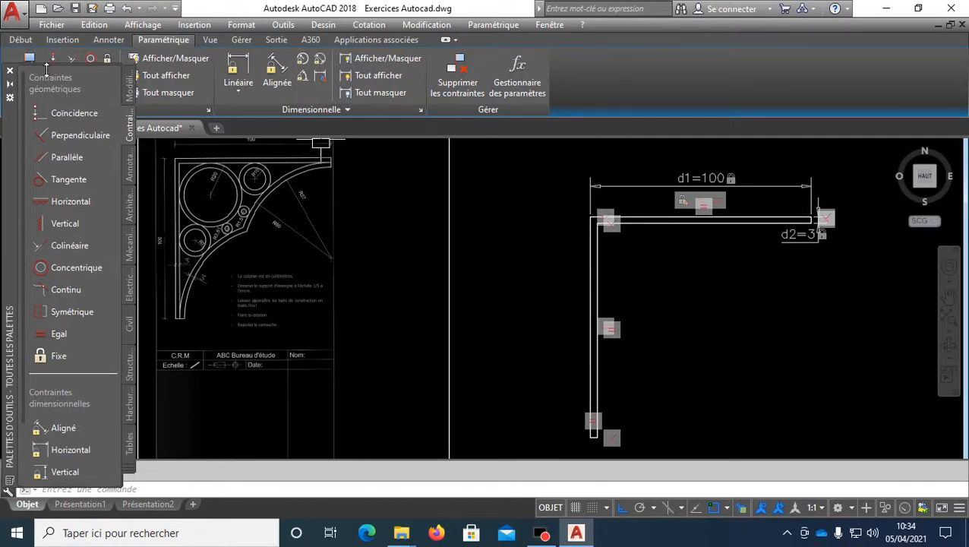
left_click_drag(52, 66, 52, 134)
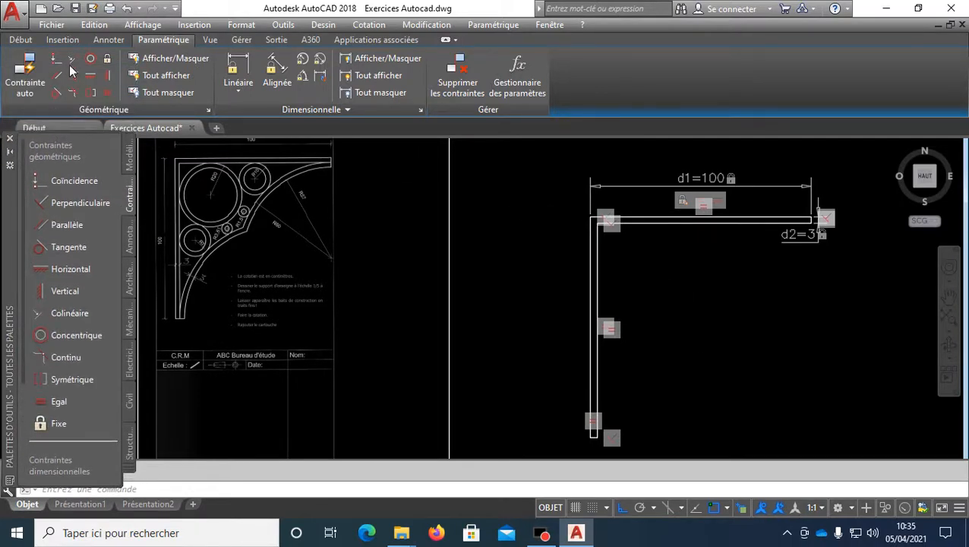
left_click(21, 40)
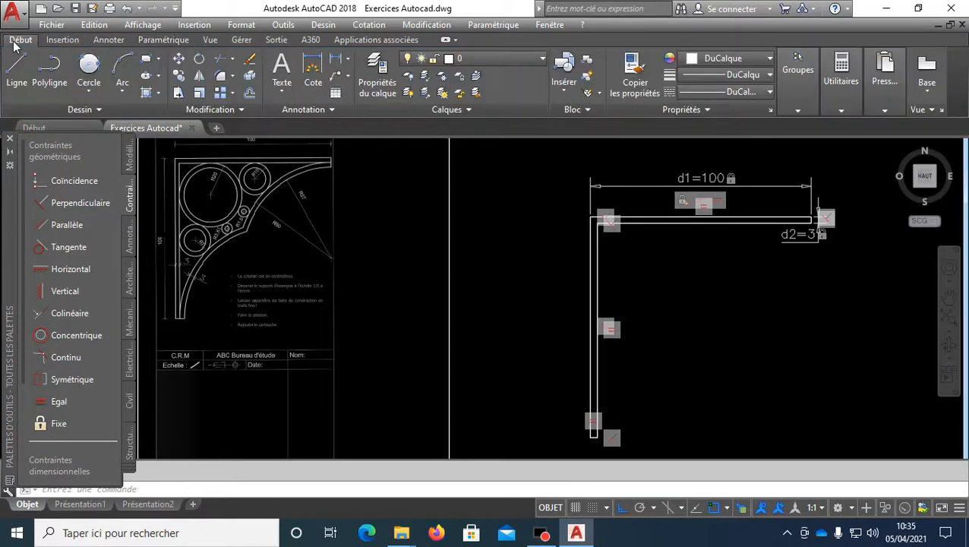
left_click(89, 87)
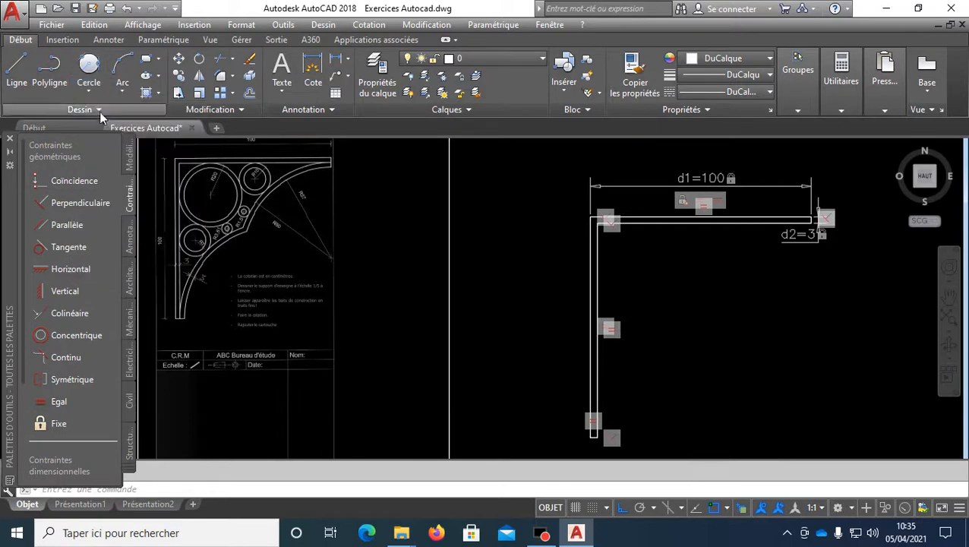
left_click(611, 278)
middle_click_drag(636, 286, 395, 253)
scroll(420, 229, "up", 2)
type("c")
key("Return")
key("Escape")
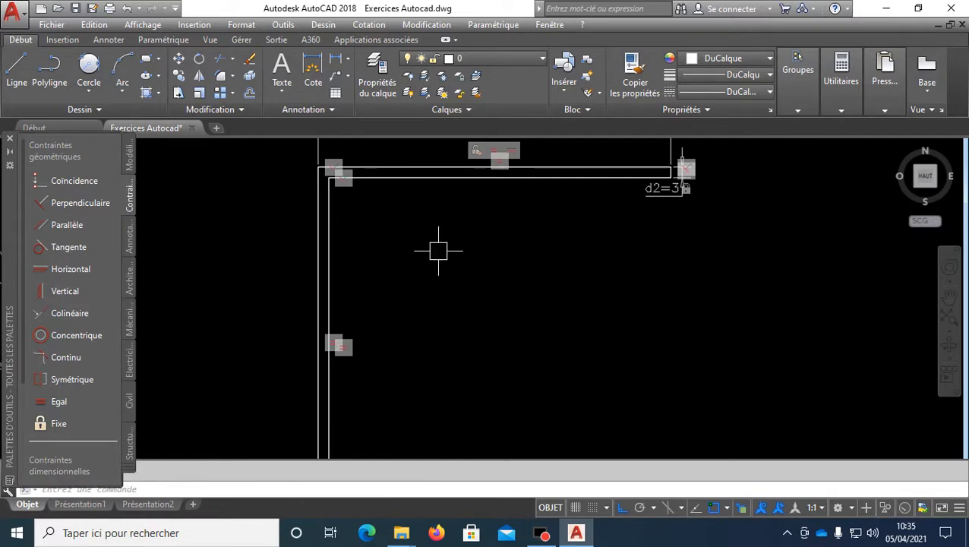
Draw a circle with a radius of about 10.5 inside the bracket, near the inner corner.
type("c")
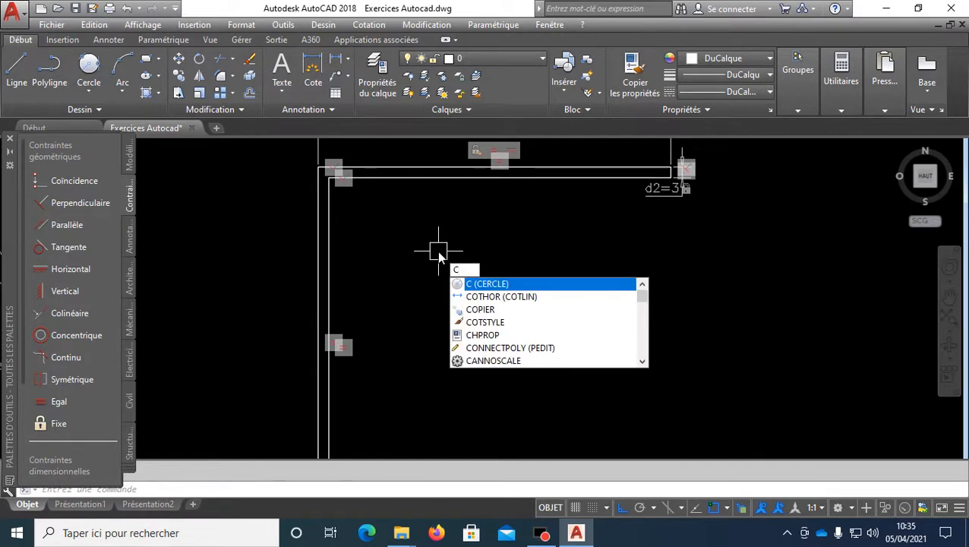
key("Return")
left_click(403, 223)
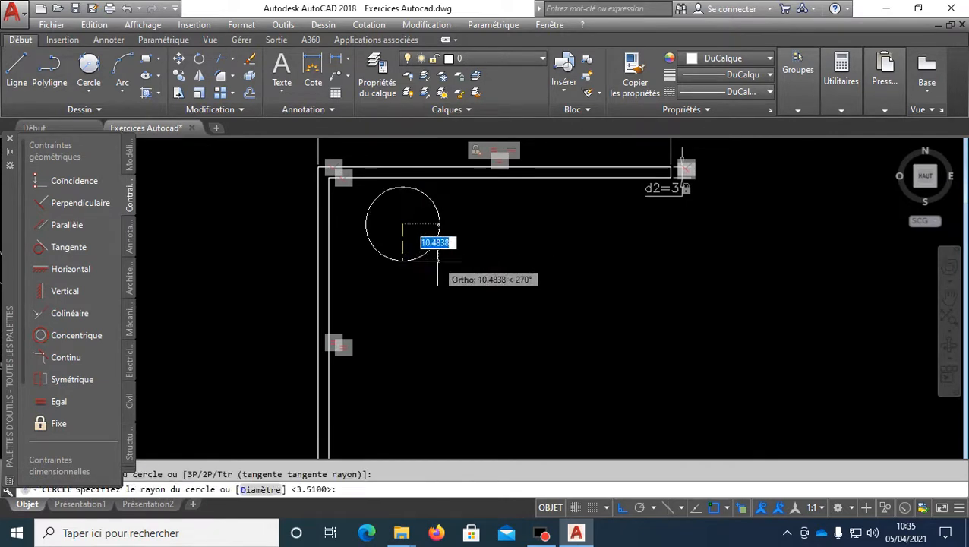
left_click(437, 261)
Draw a second circle with a radius of about 8.5 below the first, near the vertical arm.
scroll(469, 252, "down", 2)
middle_click_drag(463, 251, 441, 321)
scroll(418, 279, "up", 2)
key("Return")
left_click(413, 272)
left_click(438, 289)
Draw a third circle with a radius of about 8 beside the first one, below the horizontal arm.
scroll(485, 250, "up", 2)
key("Return")
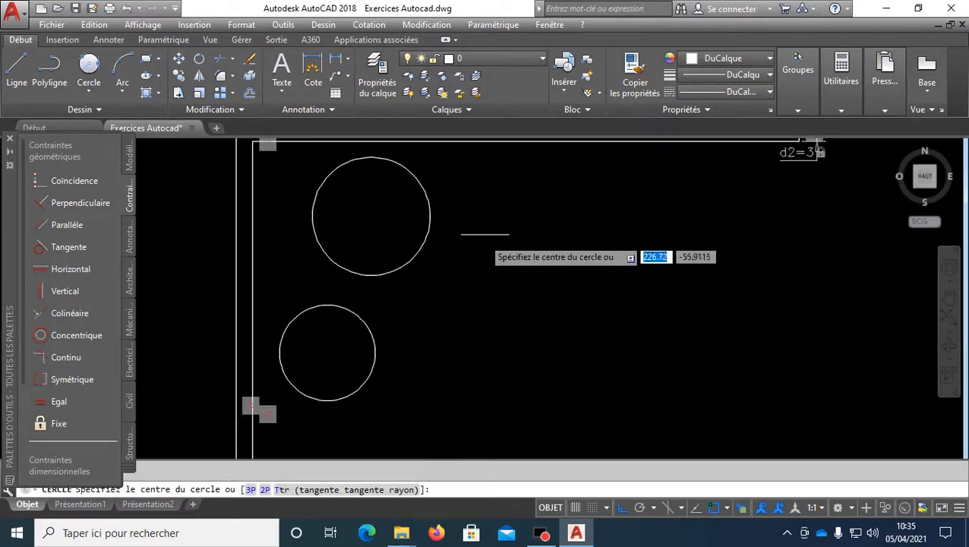
left_click(491, 208)
scroll(546, 258, "down", 2)
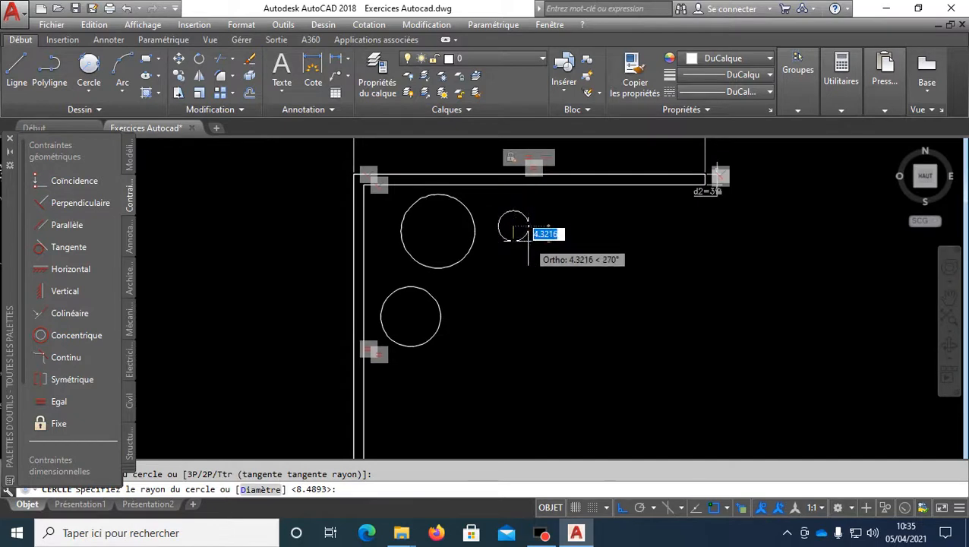
left_click(536, 253)
Draw a small fourth circle to the right of the lower circle, below the other two.
mouse_move(504, 276)
middle_mouse_down()
mouse_move(526, 291)
mouse_move(510, 270)
middle_mouse_up()
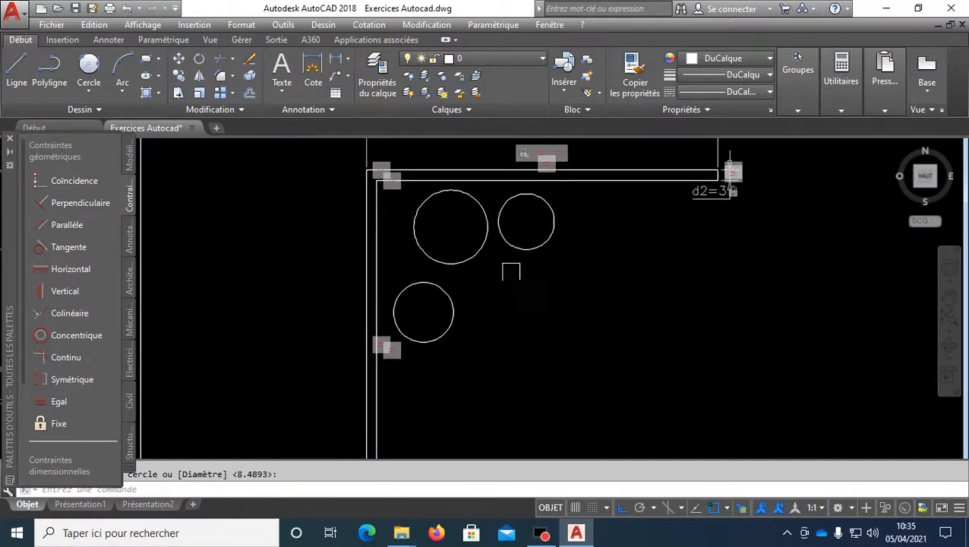
scroll(503, 324, "up", 2)
key("Return")
left_click(503, 324)
left_click(519, 324)
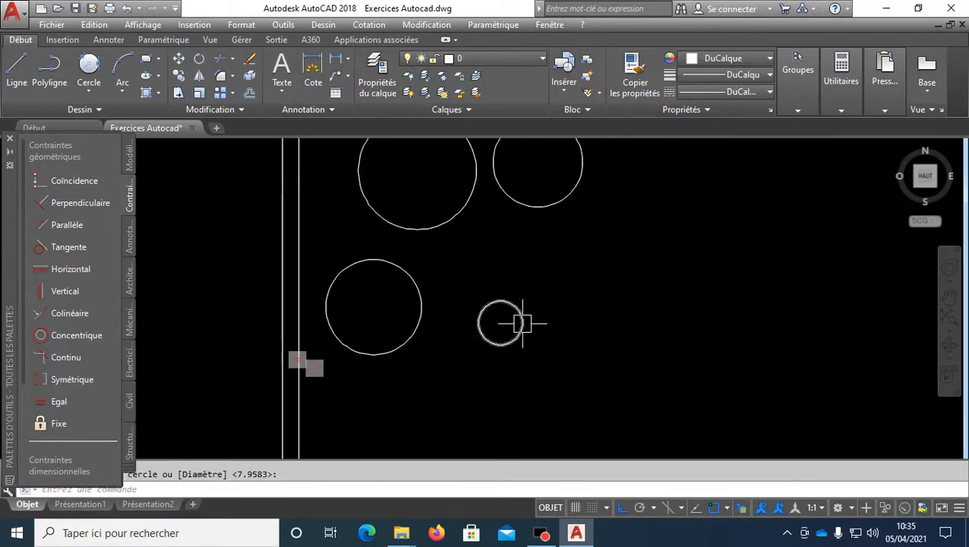
scroll(519, 323, "up", 2)
middle_click_drag(522, 318, 474, 381)
scroll(483, 342, "down", 2)
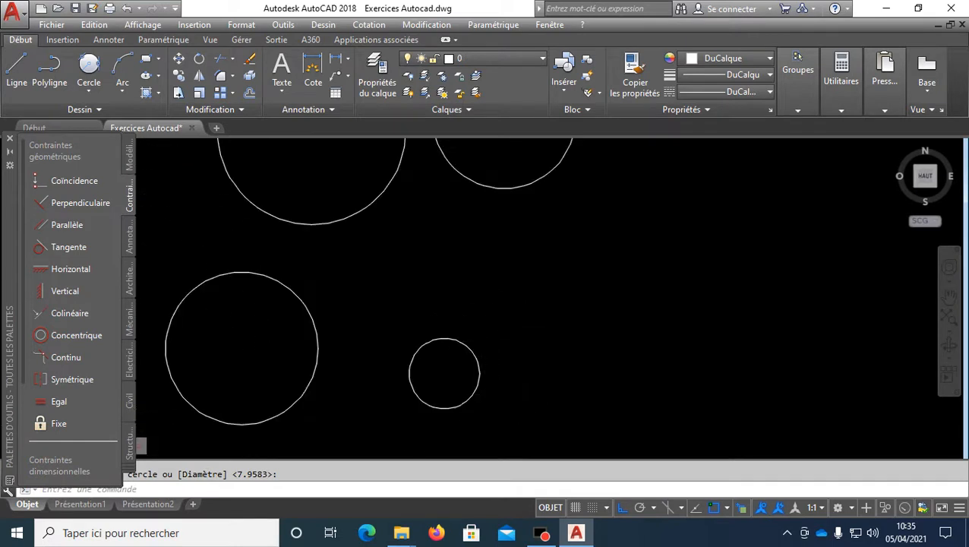
Draw a circle with a radius of about 1.3 at the centre of the small fourth circle.
key("Return")
scroll(441, 373, "up", 2)
left_click(442, 375)
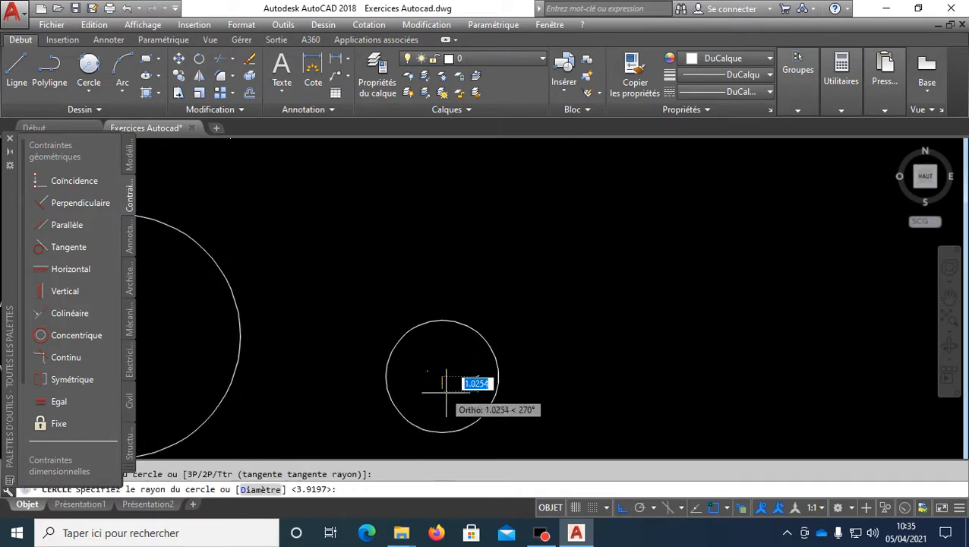
left_click(461, 375)
scroll(468, 373, "down", 3)
Erase the lower circle near the vertical arm, beside the small pair of circles.
left_click(356, 276)
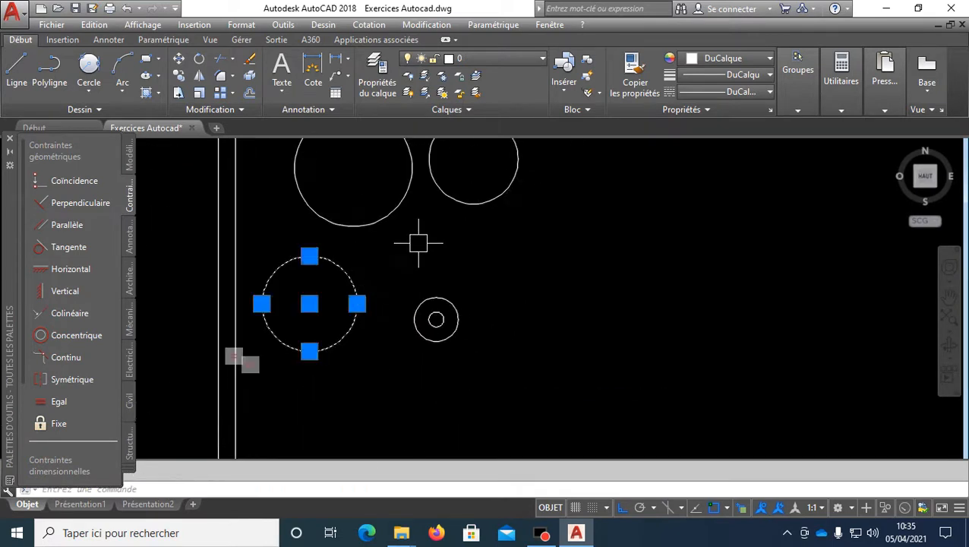
middle_click_drag(417, 240, 429, 260)
type("e")
key("Return")
Add a diameter constraint of 3.51 to the outer circle of the small concentric pair.
middle_click_drag(529, 285, 612, 285)
scroll(563, 323, "up", 4)
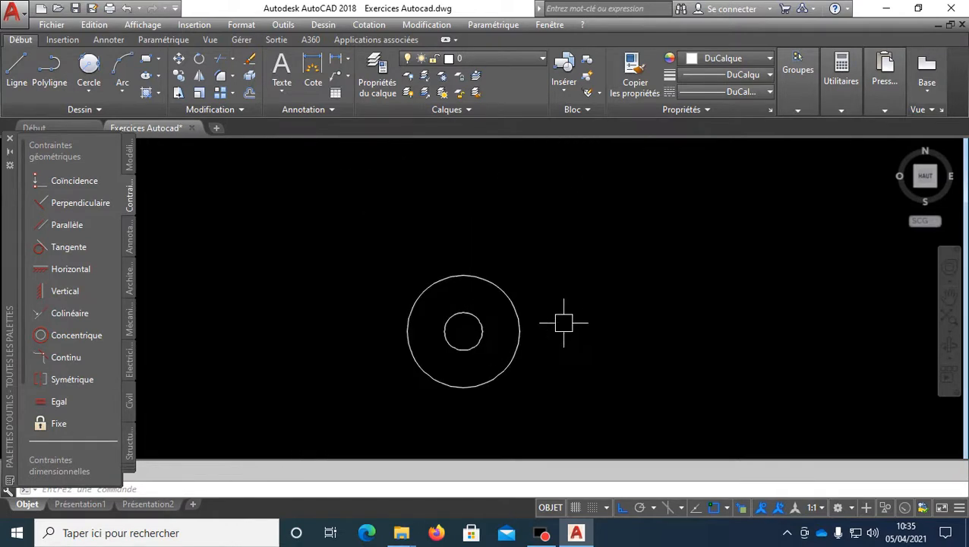
scroll(74, 389, "down", 3)
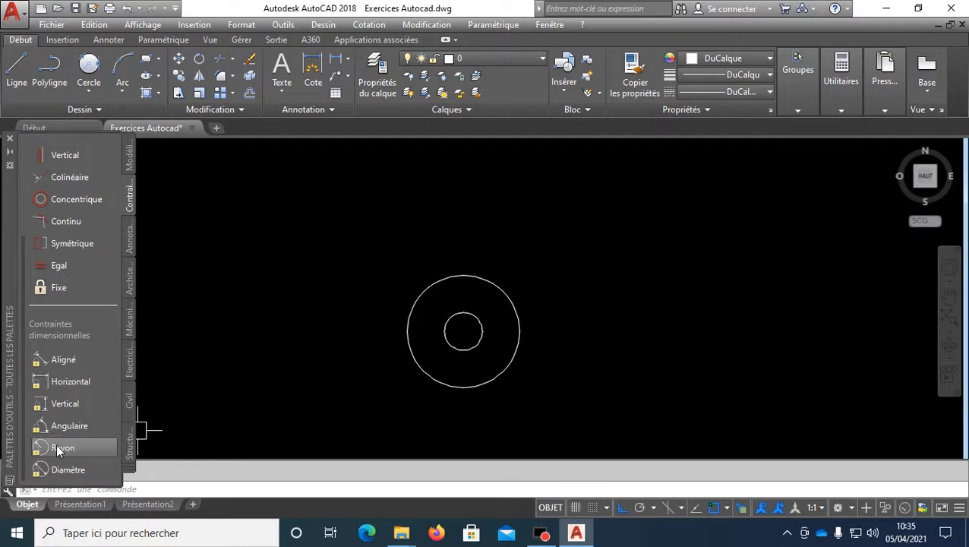
left_click(67, 470)
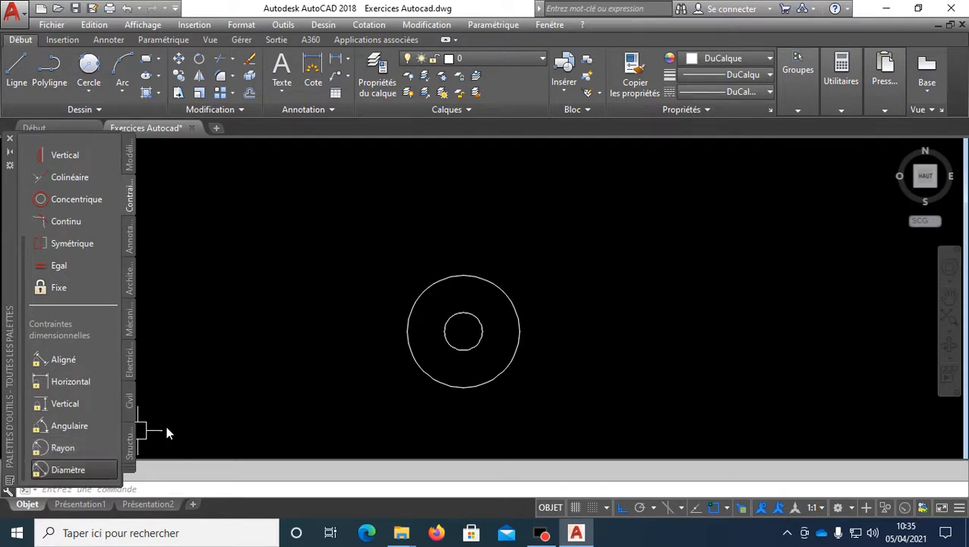
left_click(507, 290)
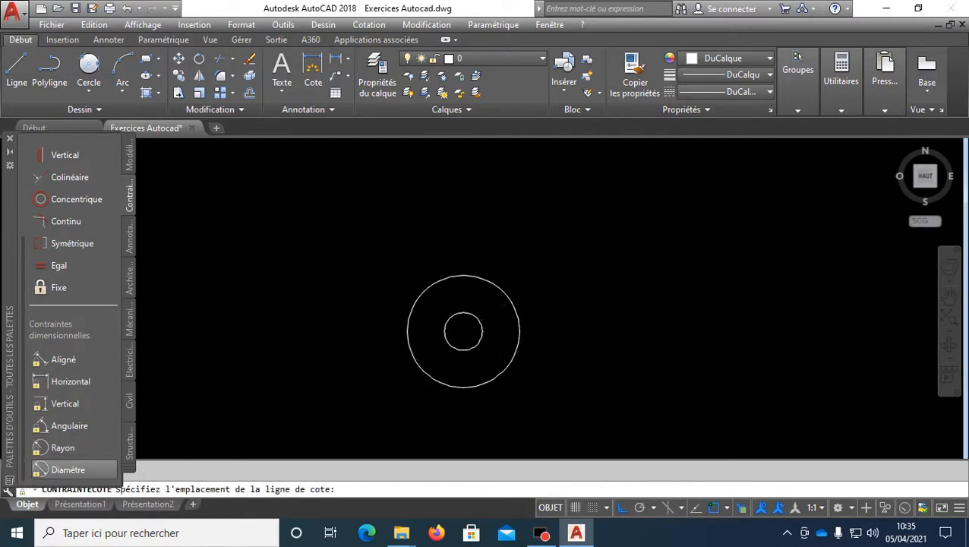
type("3.515")
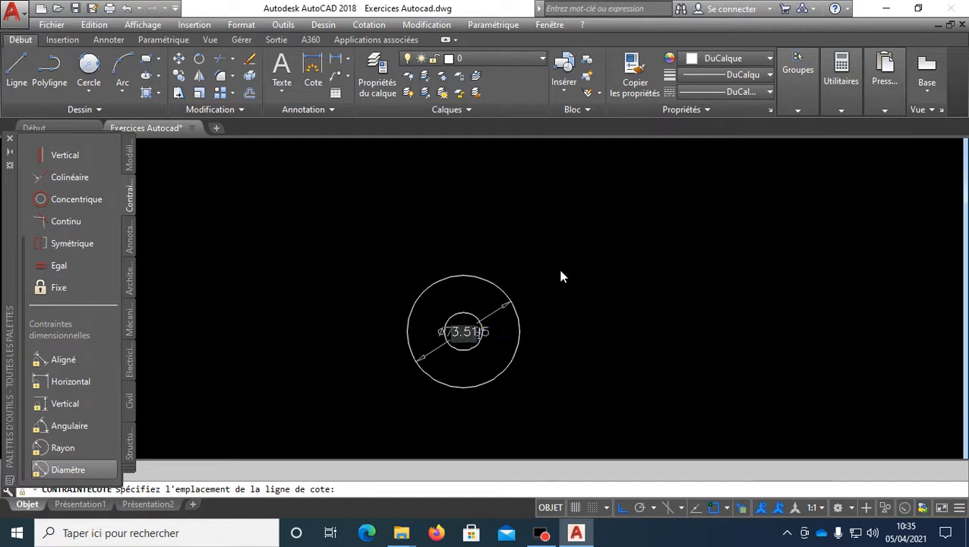
key("Return")
Try a radius constraint of 1.51 on the inner circle of the small pair and delete that constraint.
scroll(510, 350, "up", 5)
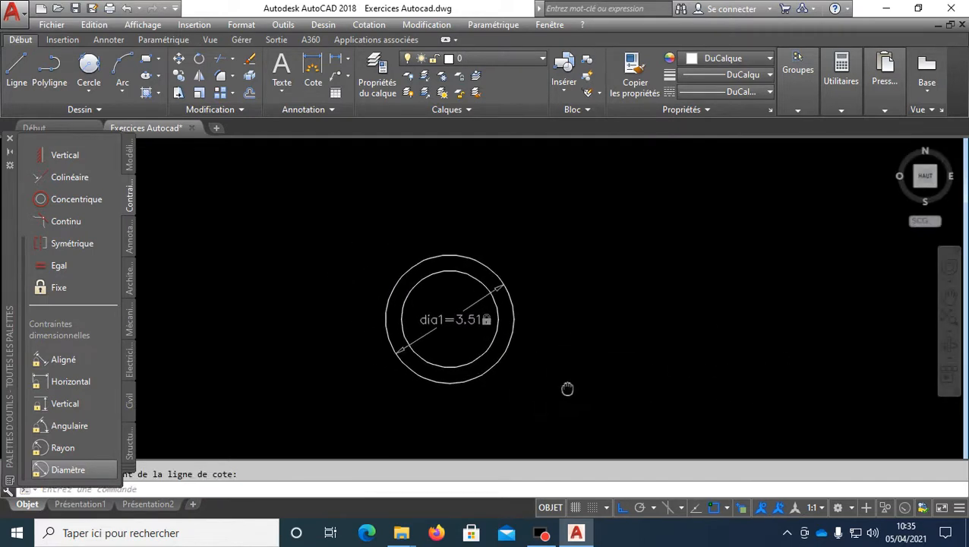
left_click(56, 447)
left_click(492, 341)
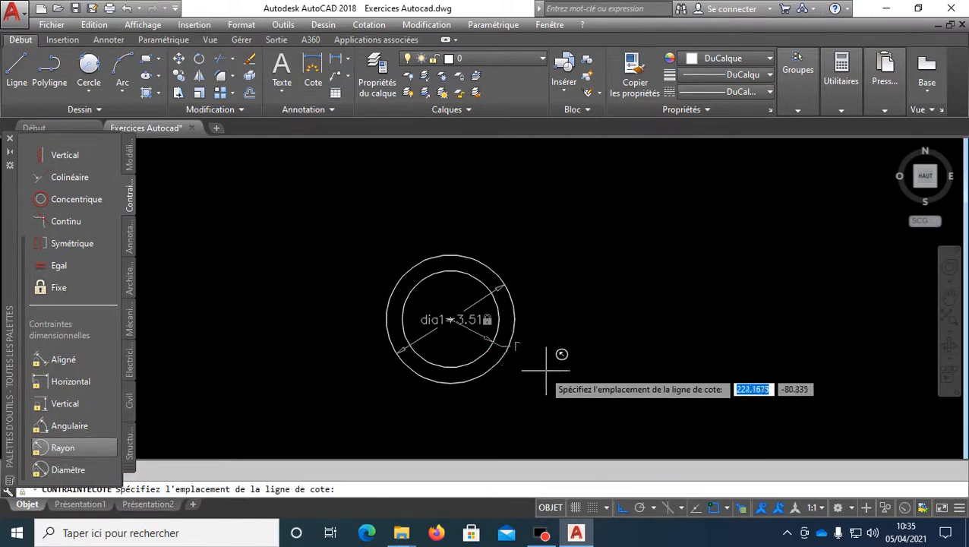
left_click(552, 382)
type("1.")
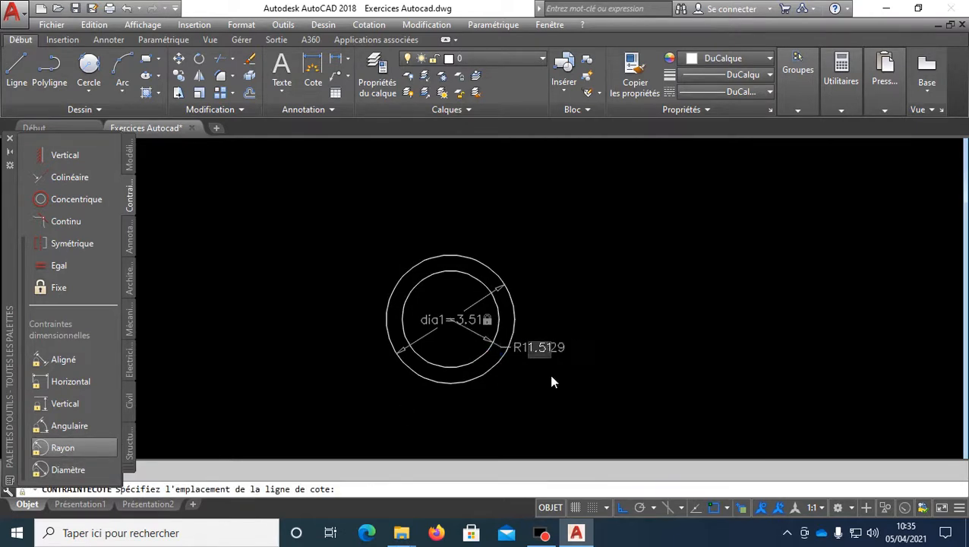
type("51")
key("Return")
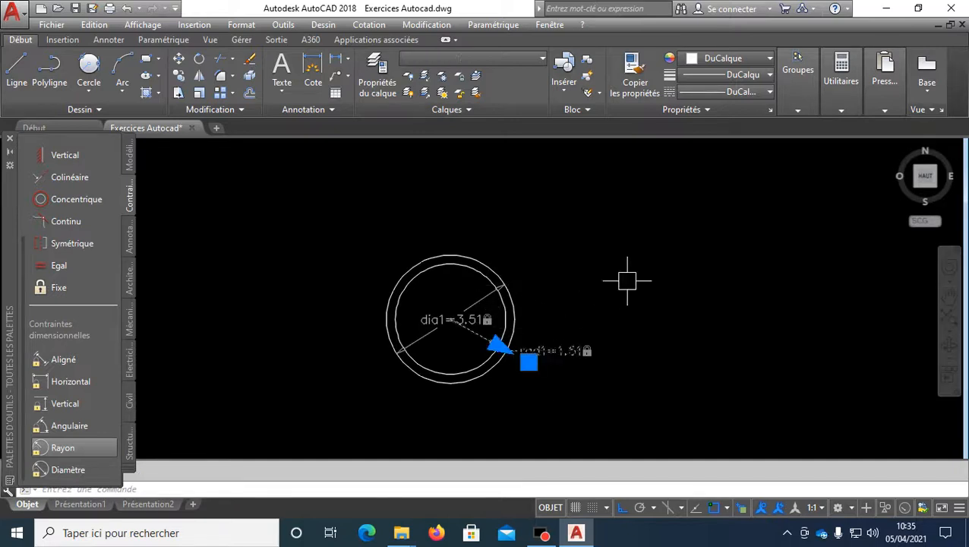
key("Delete")
Add a diameter constraint of 1.5 to the inner circle of the small pair.
left_click(59, 469)
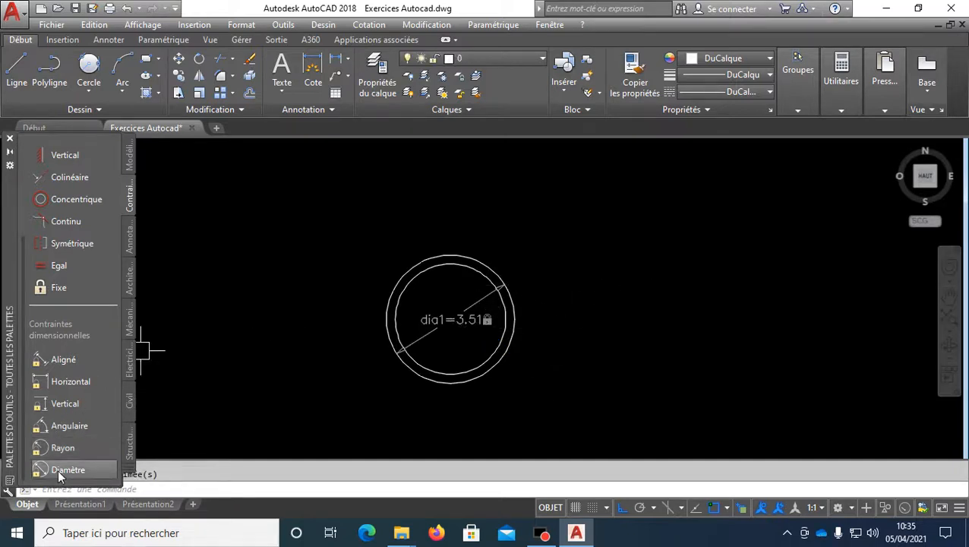
left_click(490, 345)
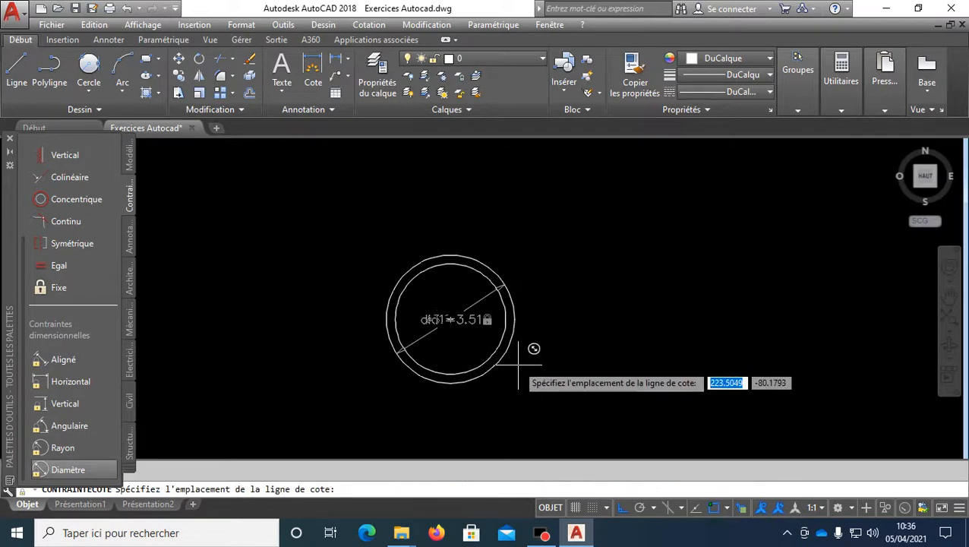
type("1.5")
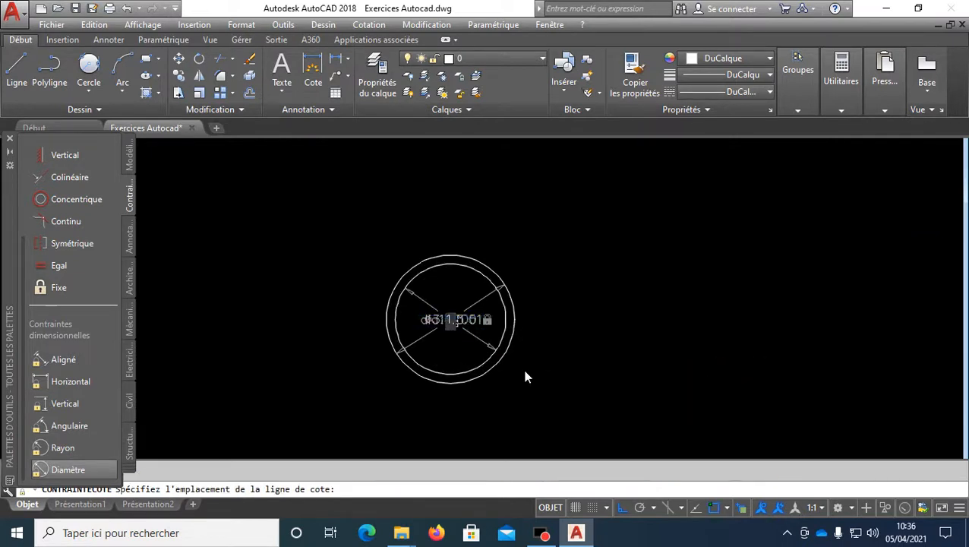
key("Return")
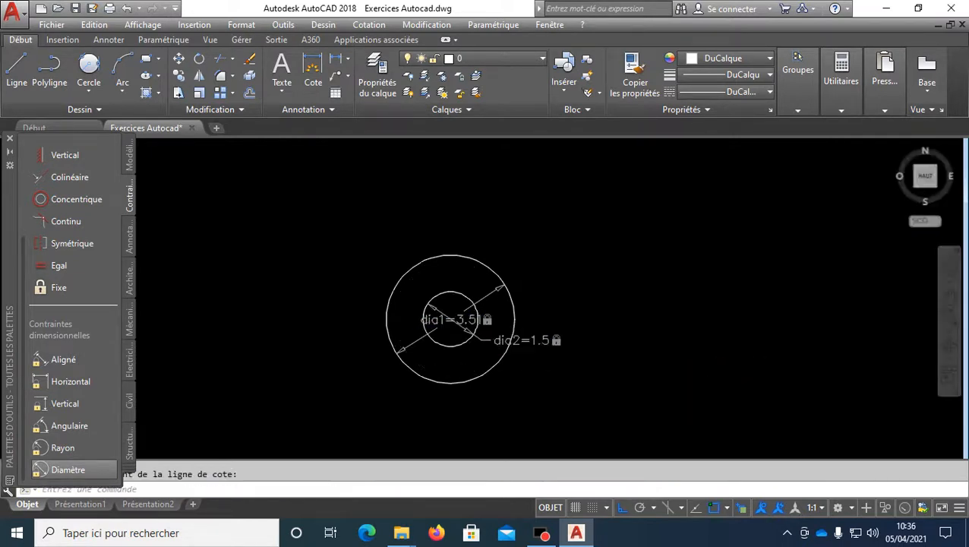
scroll(586, 217, "down", 4)
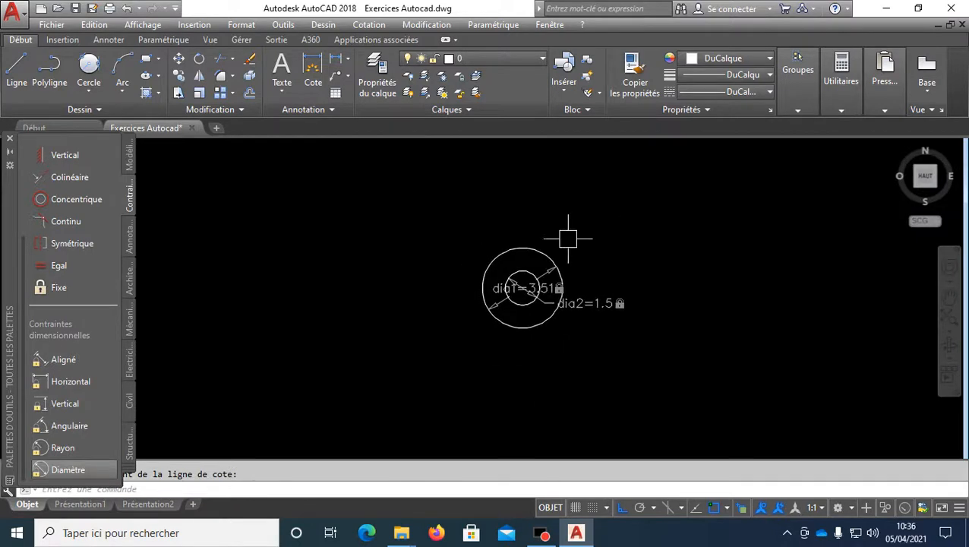
scroll(515, 293, "up", 4)
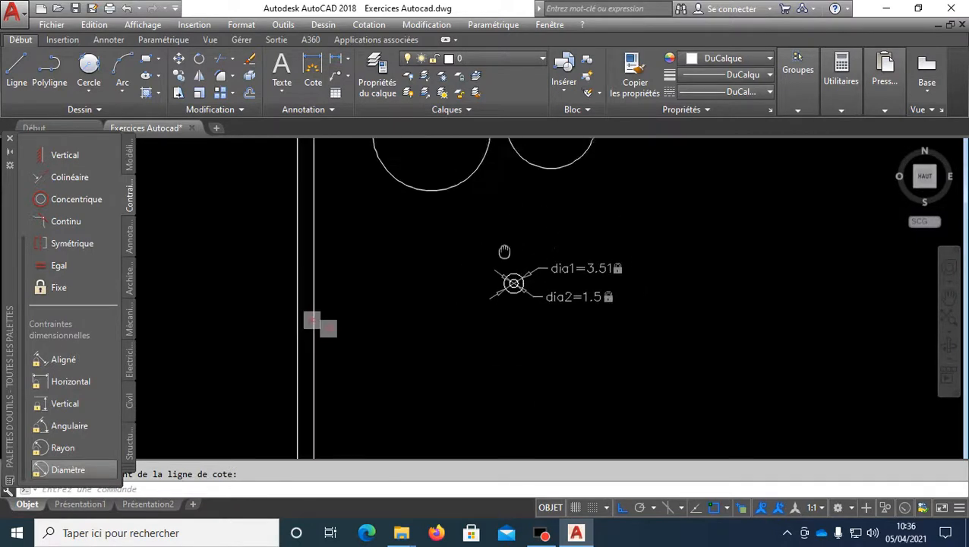
left_click(64, 469)
left_click(62, 447)
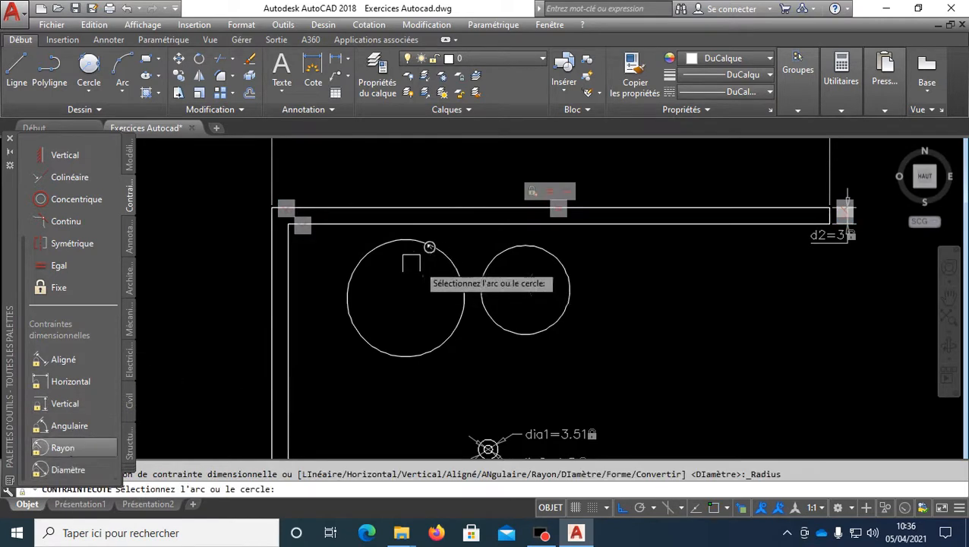
left_click(382, 351)
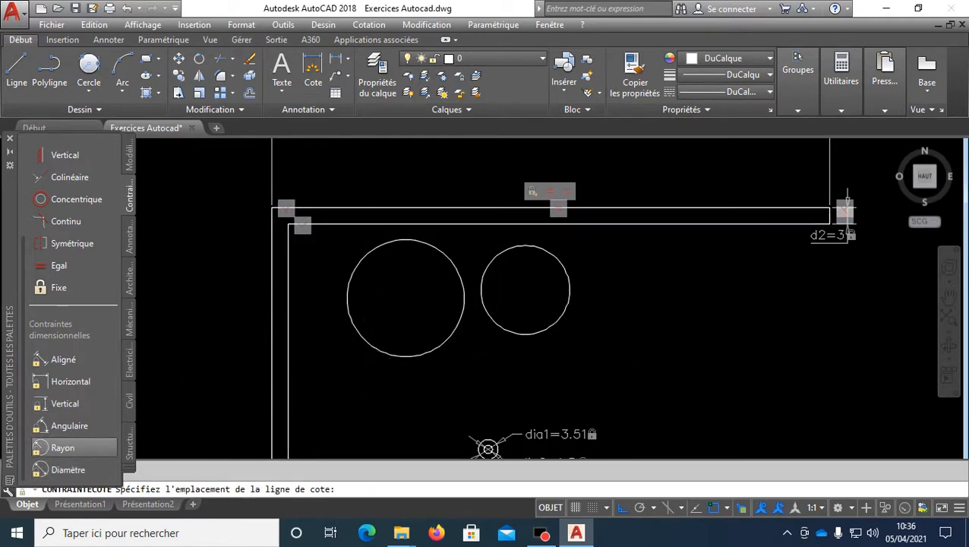
key("Escape")
Add a radius constraint of 20 to the large circle near the bracket's inner corner.
scroll(562, 281, "down", 4)
middle_click_drag(357, 240, 654, 219)
scroll(376, 173, "up", 5)
scroll(319, 206, "down", 5)
mouse_move(590, 401)
middle_mouse_down()
mouse_move(486, 367)
mouse_move(278, 353)
middle_mouse_up()
scroll(508, 282, "up", 2)
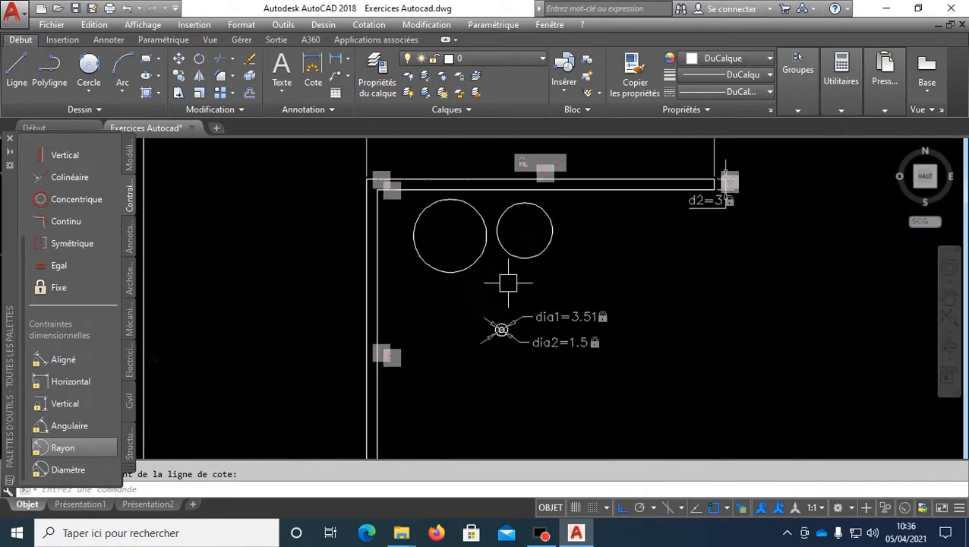
left_click(70, 448)
left_click(452, 271)
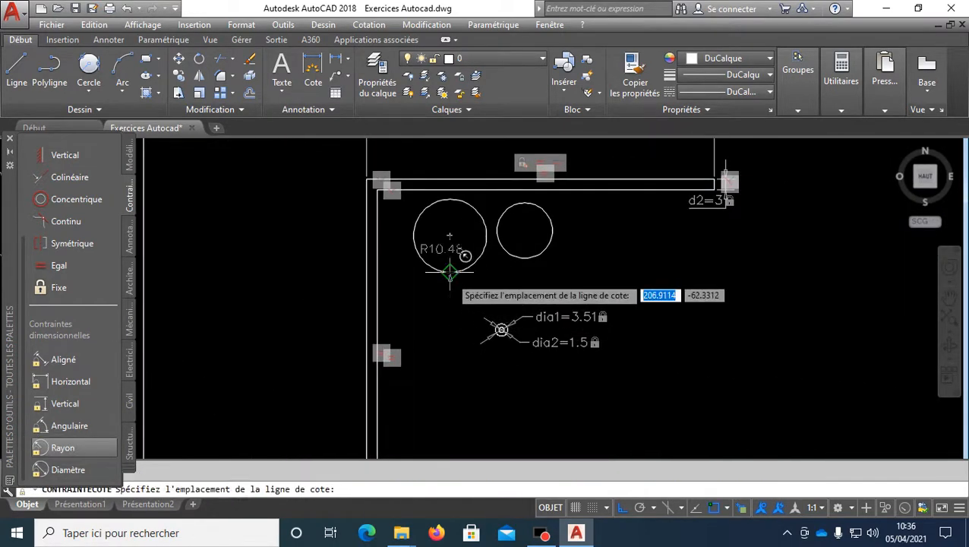
left_click(425, 287)
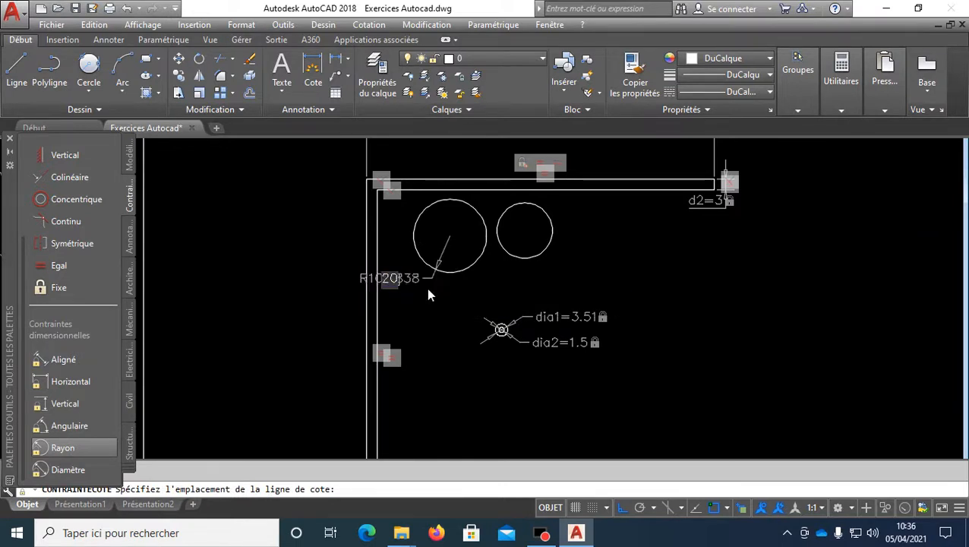
type("20")
key("Return")
Add a radius constraint of 10 to the circle beside the large one, below the horizontal arm.
key("Return")
left_click(549, 219)
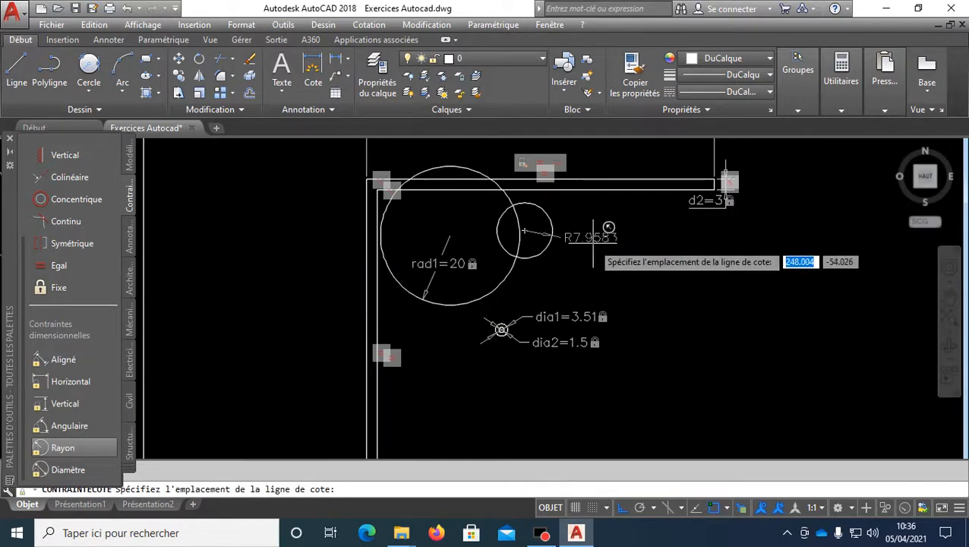
left_click(590, 253)
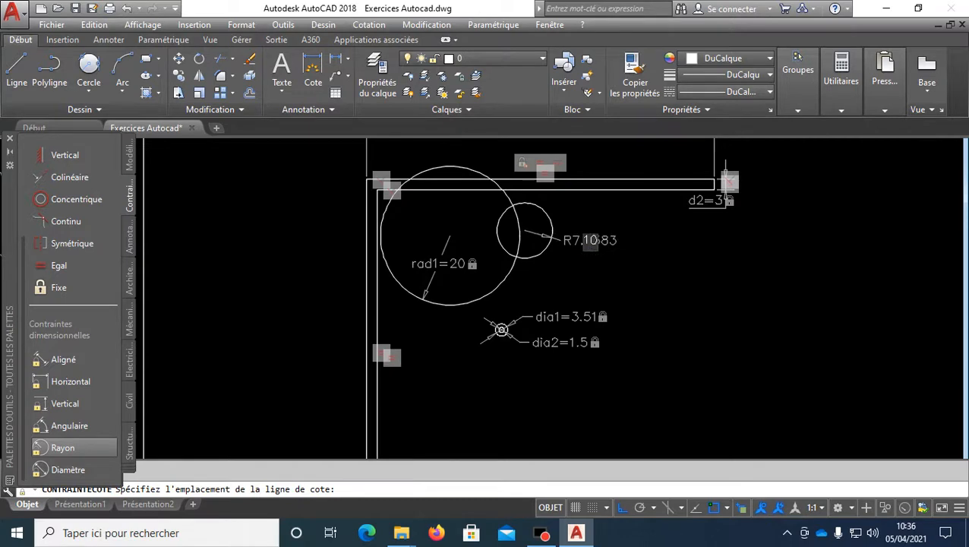
key("Return")
Examine the reference sheet for the inner concentric circles and the radii of the bracket's circles and arcs.
scroll(350, 250, "down", 2)
middle_click_drag(350, 251, 765, 284)
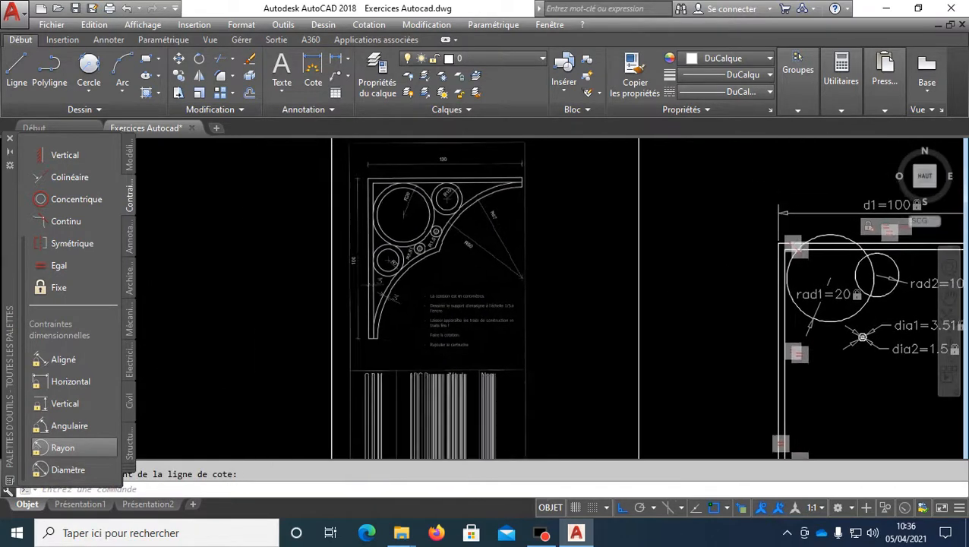
scroll(358, 213, "up", 6)
mouse_move(597, 234)
middle_mouse_down()
mouse_move(491, 303)
mouse_move(207, 217)
middle_mouse_up()
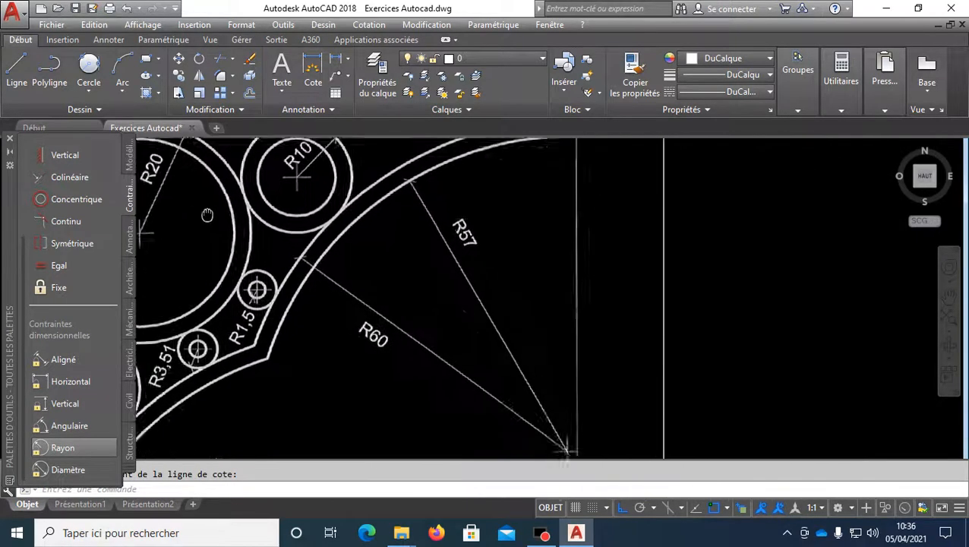
scroll(409, 191, "down", 6)
middle_click_drag(668, 303, 327, 284)
scroll(460, 205, "up", 4)
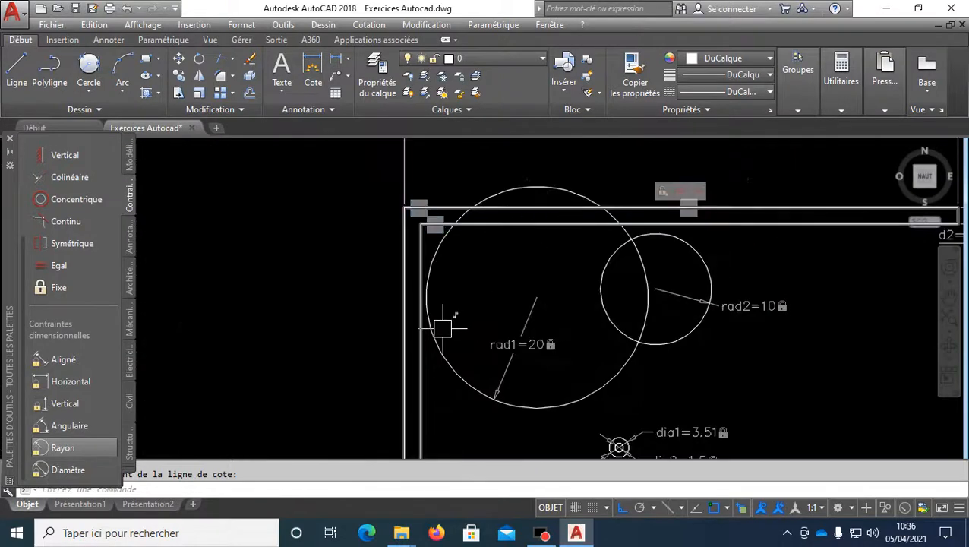
mouse_move(528, 266)
middle_mouse_down()
mouse_move(506, 291)
mouse_move(480, 273)
middle_mouse_up()
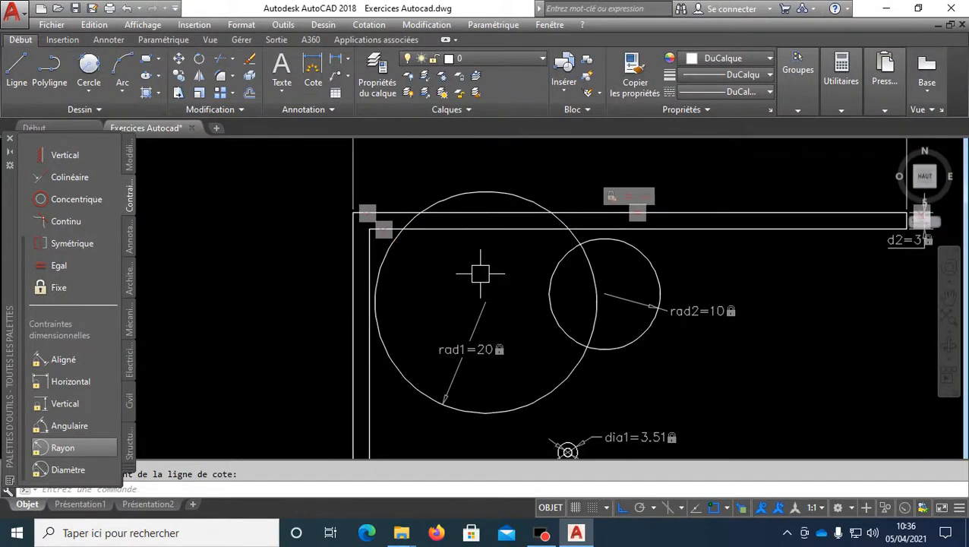
Draw a circle with a radius of about 5.8 inside the circle of radius 20.
type("c")
key("Return")
left_click(477, 263)
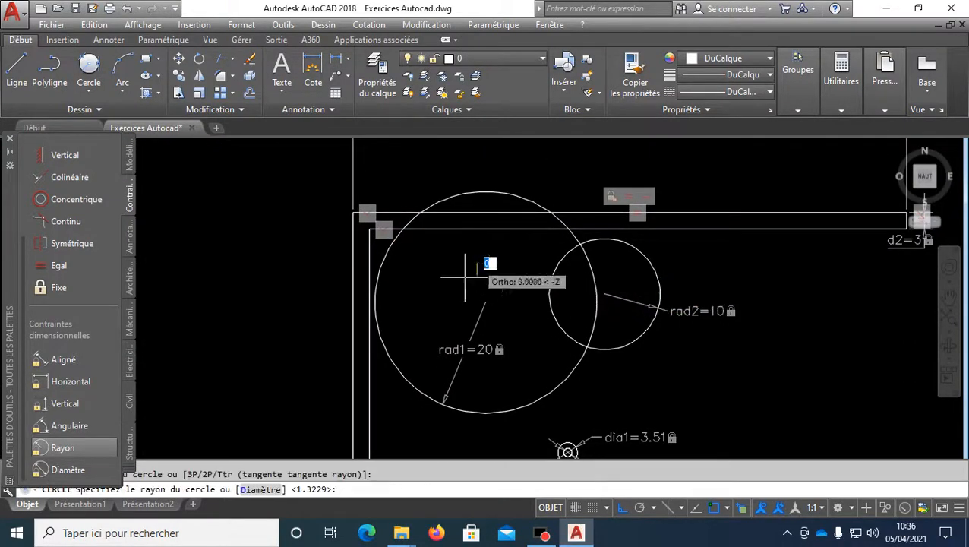
left_click(445, 285)
Draw a circle with a radius of about 3.6 inside the circle of radius 10.
scroll(596, 299, "up", 4)
type("c")
key("Return")
left_click(642, 259)
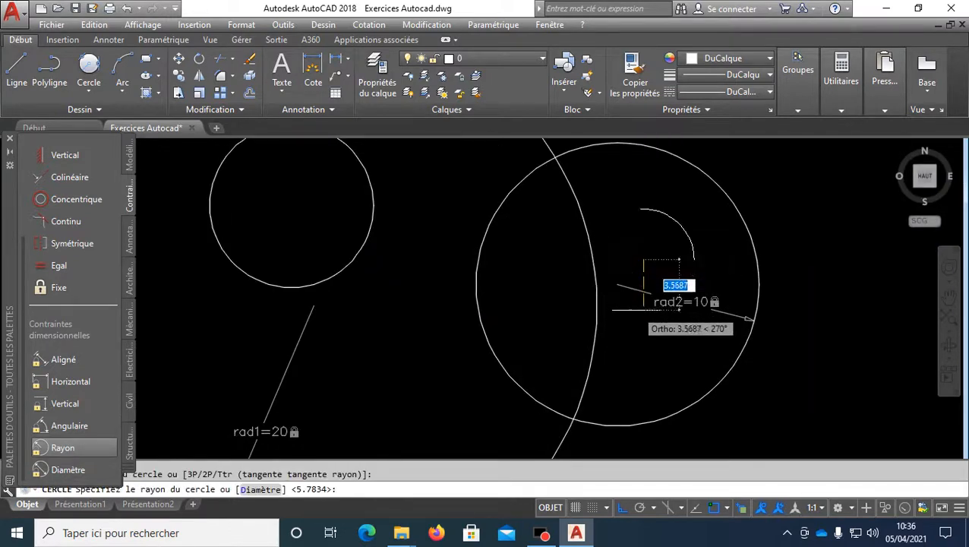
left_click(643, 312)
Apply a concentric constraint between the circle of radius 20 and the smaller circle inside it.
scroll(643, 315, "down", 4)
middle_click_drag(643, 315, 638, 297)
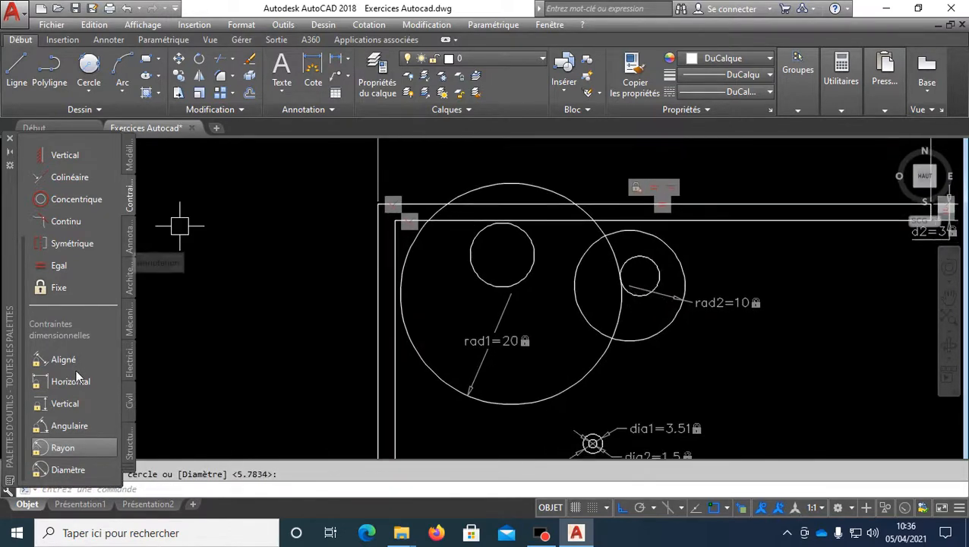
scroll(88, 272, "up", 4)
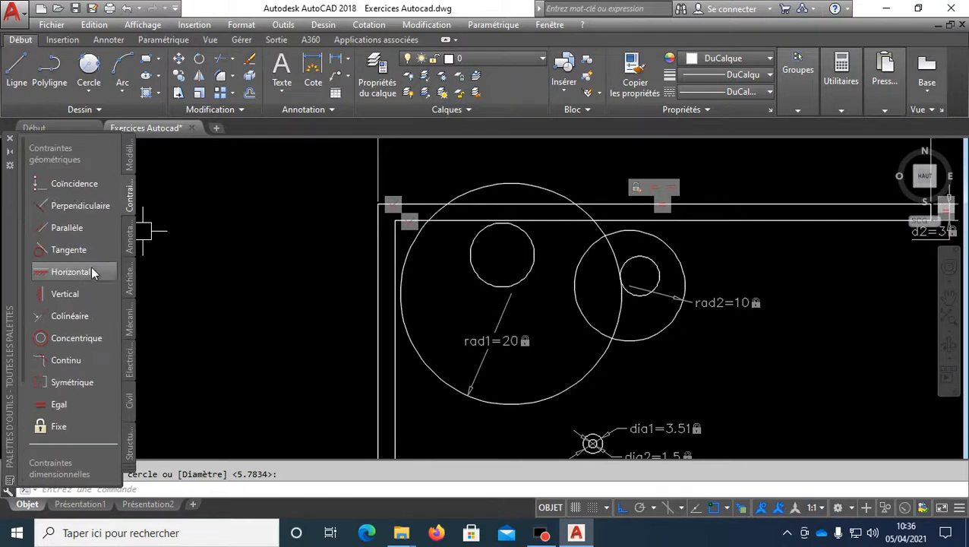
left_click(63, 338)
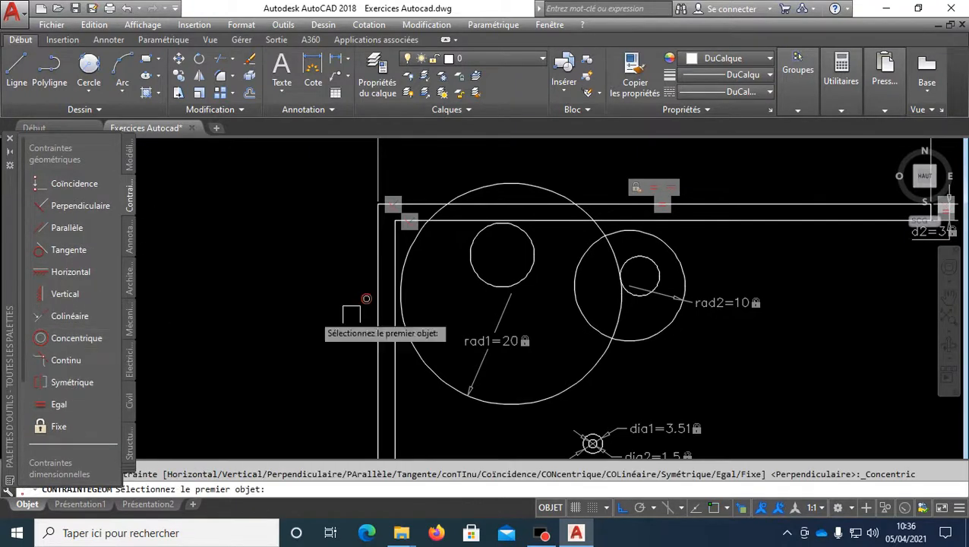
left_click(566, 397)
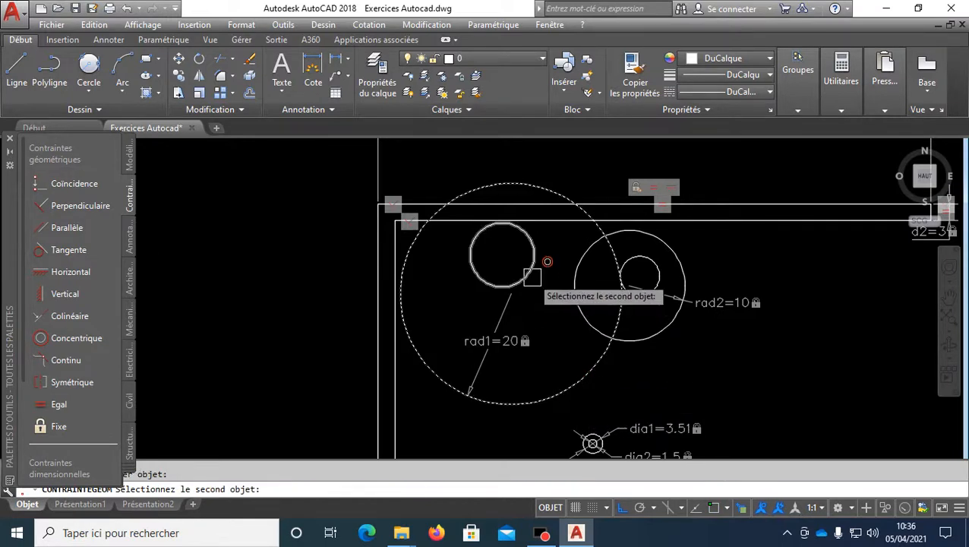
left_click(532, 277)
Apply a concentric constraint between the circle of radius 10 and the smaller circle inside it.
middle_click_drag(609, 342, 471, 345)
key("Return")
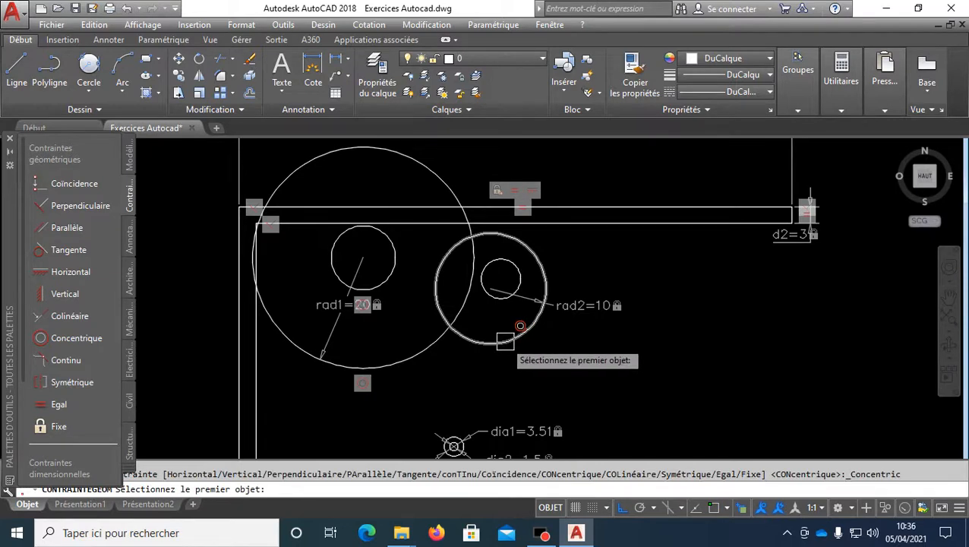
left_click(504, 341)
left_click(484, 298)
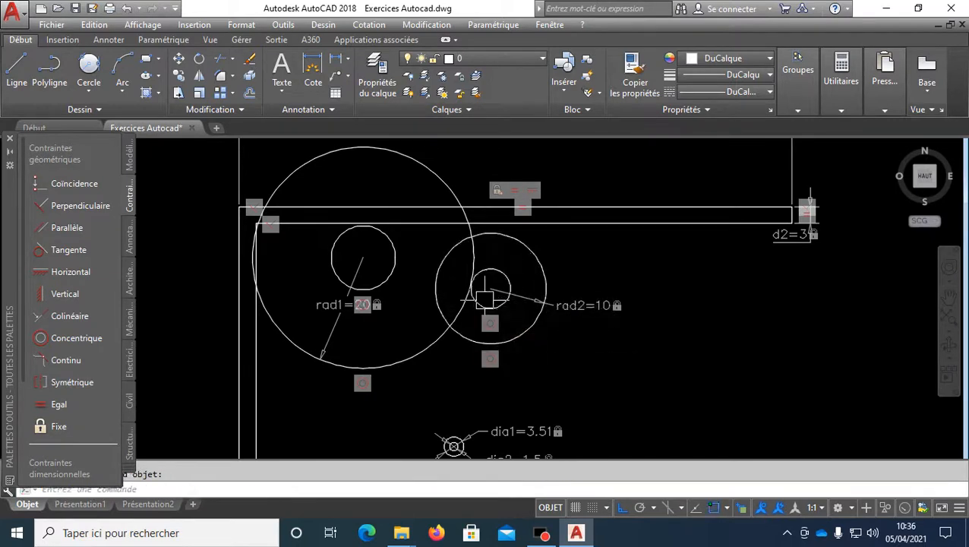
Apply a concentric constraint between the small circles of diameter 1.5 and 3.51.
scroll(513, 296, "down", 2)
middle_click_drag(471, 413, 513, 360)
scroll(507, 353, "up", 6)
scroll(559, 286, "up", 4)
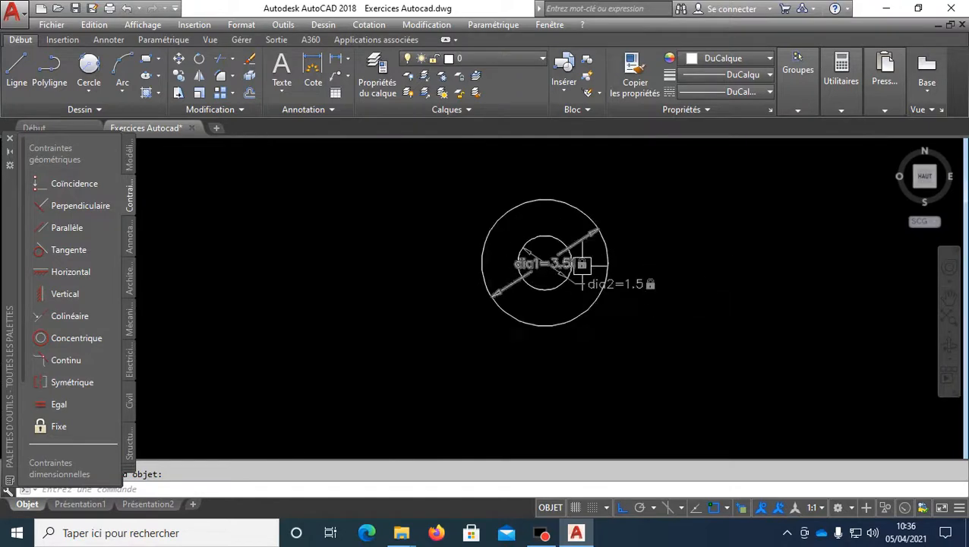
key("Return")
left_click(567, 277)
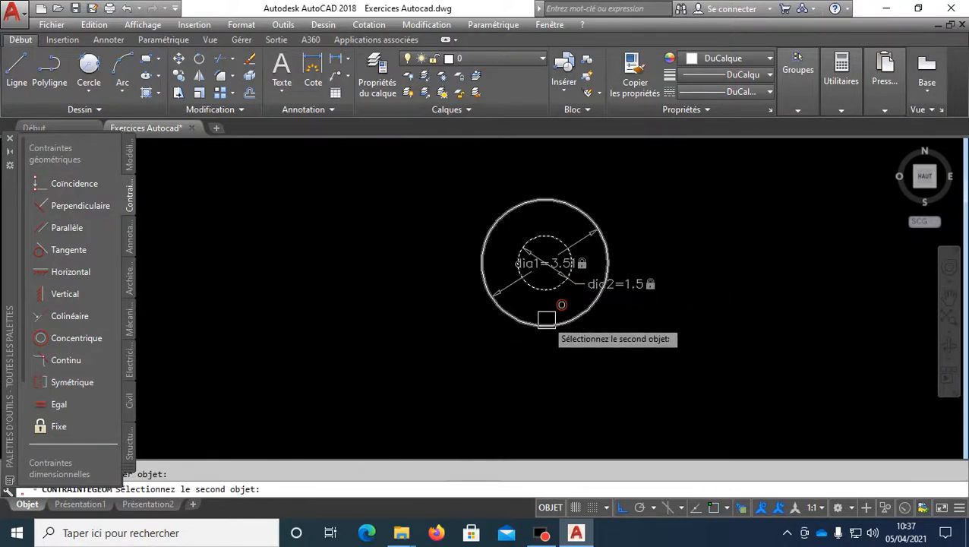
left_click(543, 320)
scroll(617, 347, "down", 5)
scroll(478, 270, "down", 2)
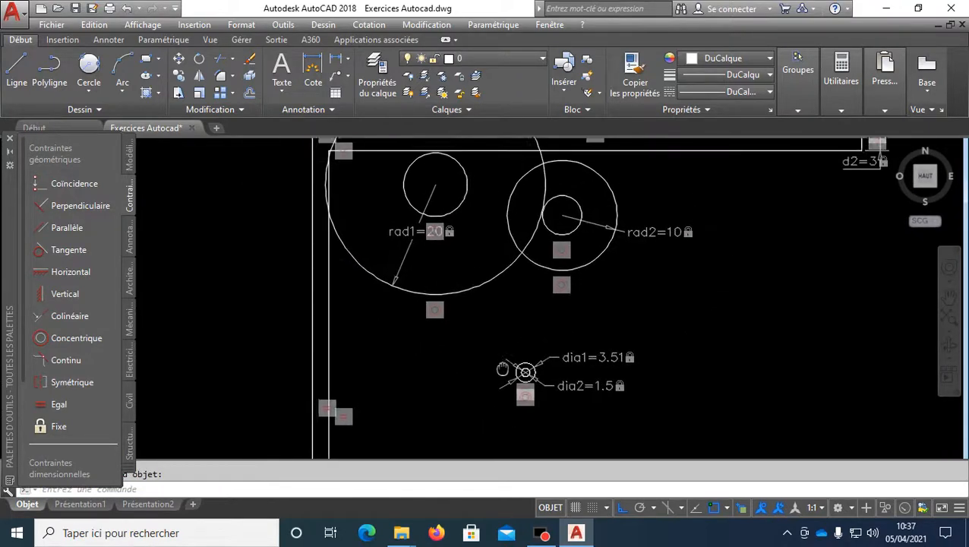
mouse_move(479, 270)
middle_mouse_down()
mouse_move(481, 335)
mouse_move(540, 336)
middle_mouse_up()
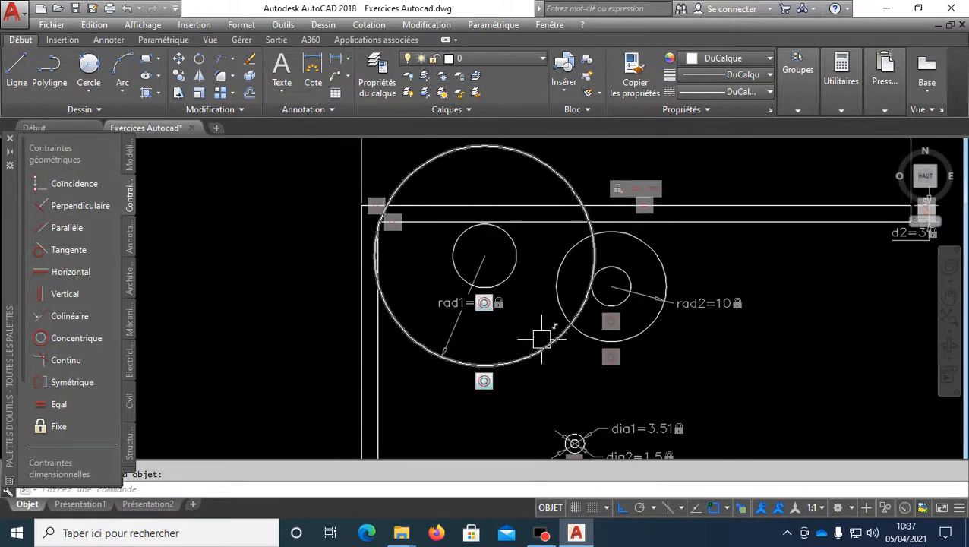
Try to add a horizontal dimensional constraint between the circle of radius 20 and the circle inside it.
scroll(74, 437, "down", 3)
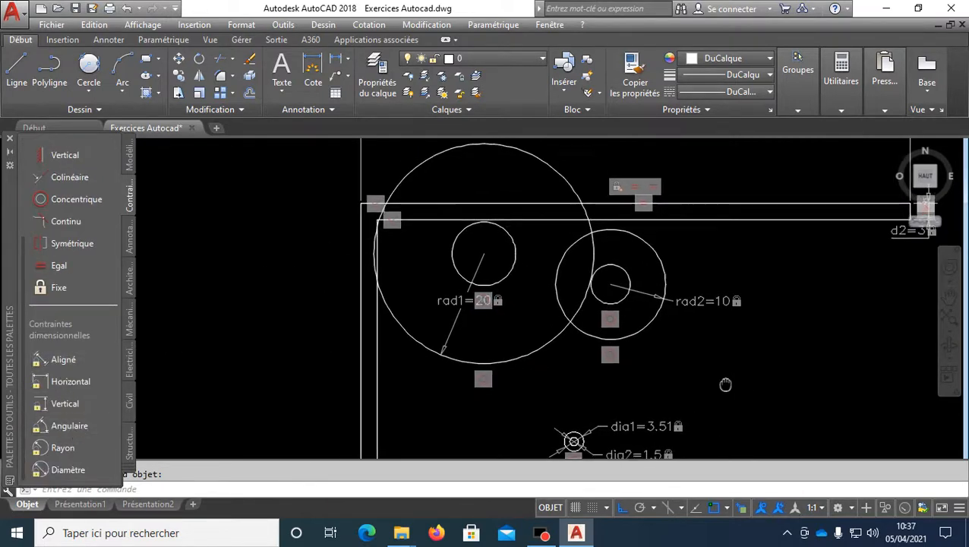
mouse_move(724, 385)
middle_mouse_down()
mouse_move(717, 266)
mouse_move(722, 343)
middle_mouse_up()
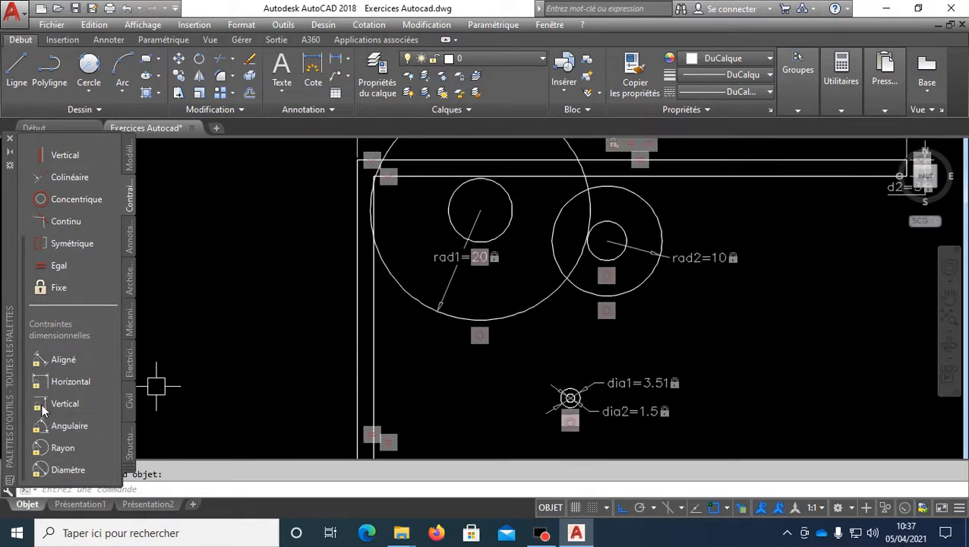
left_click(57, 379)
middle_click_drag(497, 244, 504, 384)
left_click(433, 307)
scroll(270, 301, "up", 5)
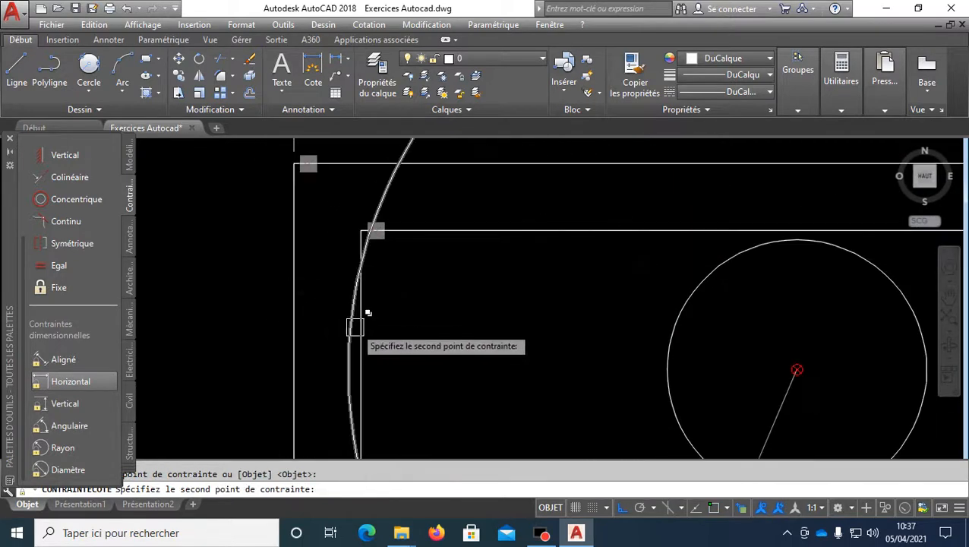
left_click(351, 317)
scroll(356, 319, "down", 4)
left_click(382, 367)
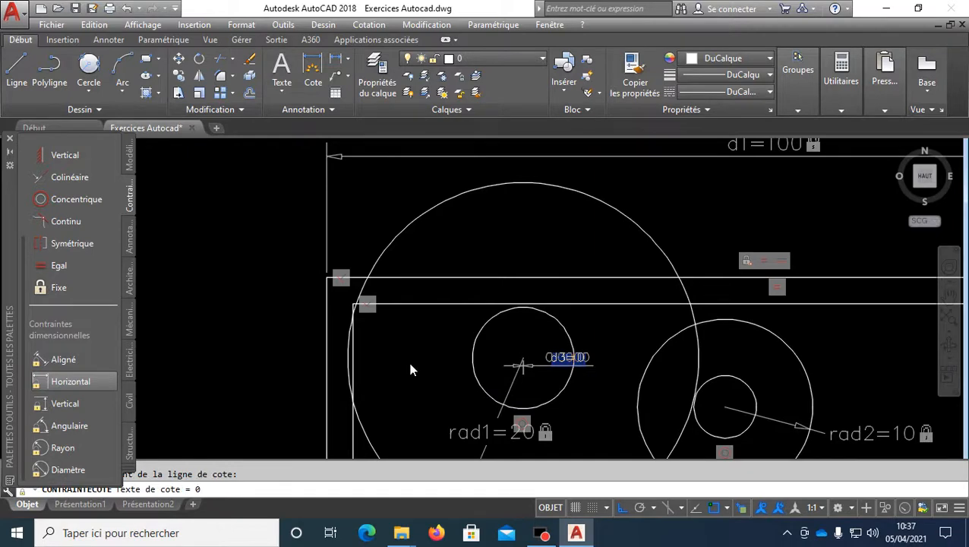
key("Return")
left_click(635, 318)
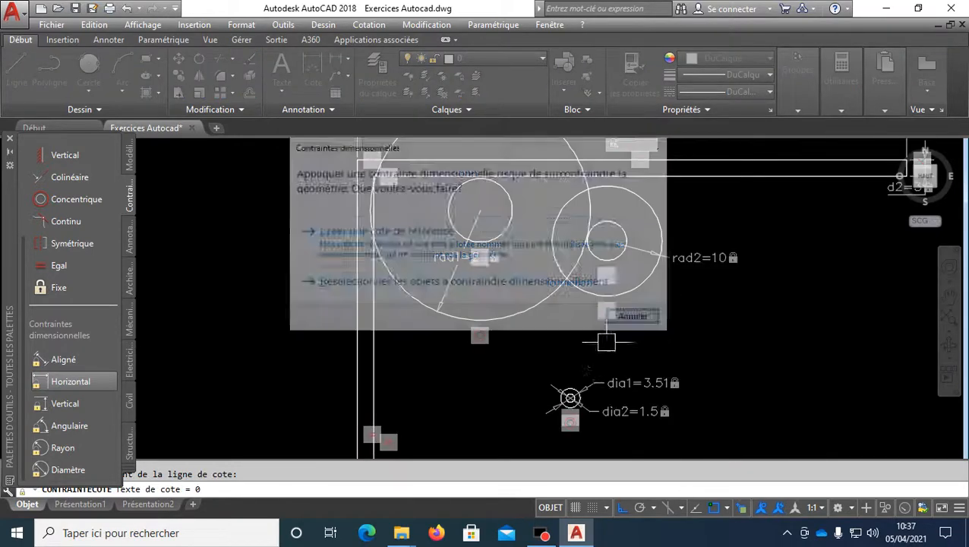
scroll(527, 293, "up", 3)
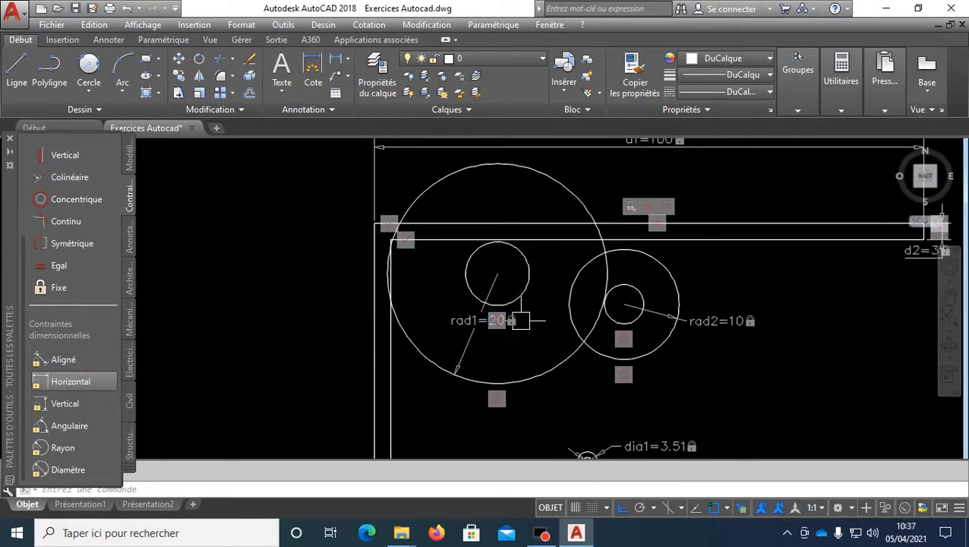
Enlarge the circle inside the circle of radius 20 to a radius of about 14.2.
left_click(495, 305)
left_click(465, 273)
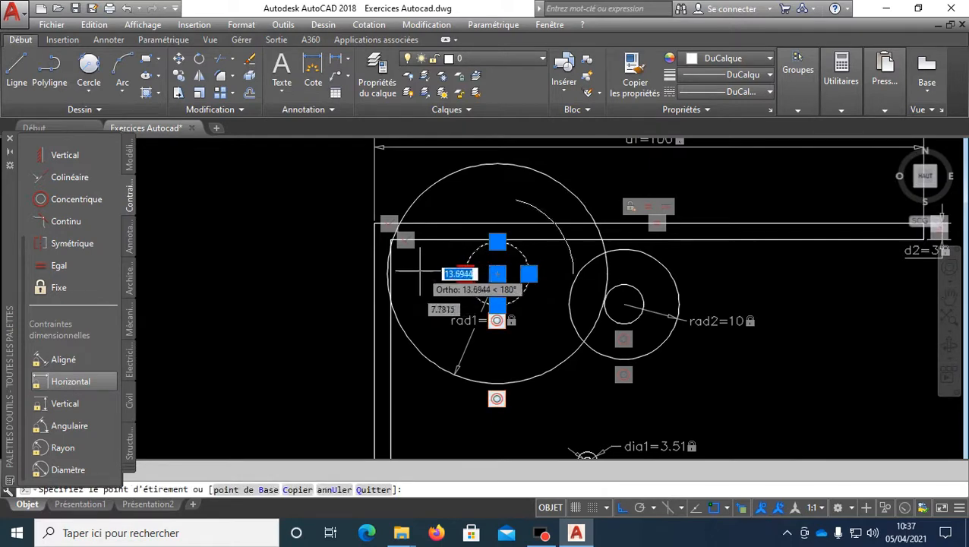
left_click(419, 274)
key("Escape")
scroll(413, 317, "up", 2)
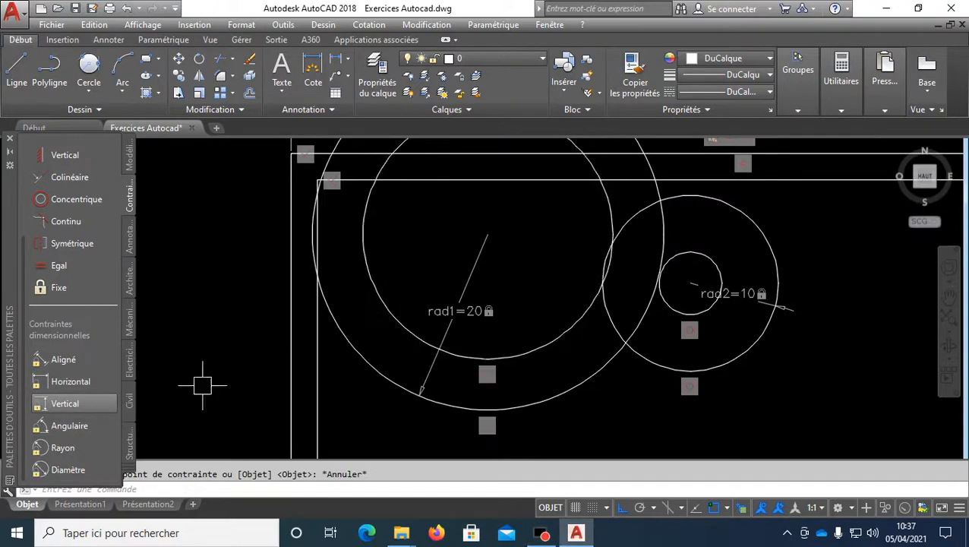
Add a radius constraint of 14 to the circle inside the circle of radius 20.
left_click(68, 447)
left_click(388, 299)
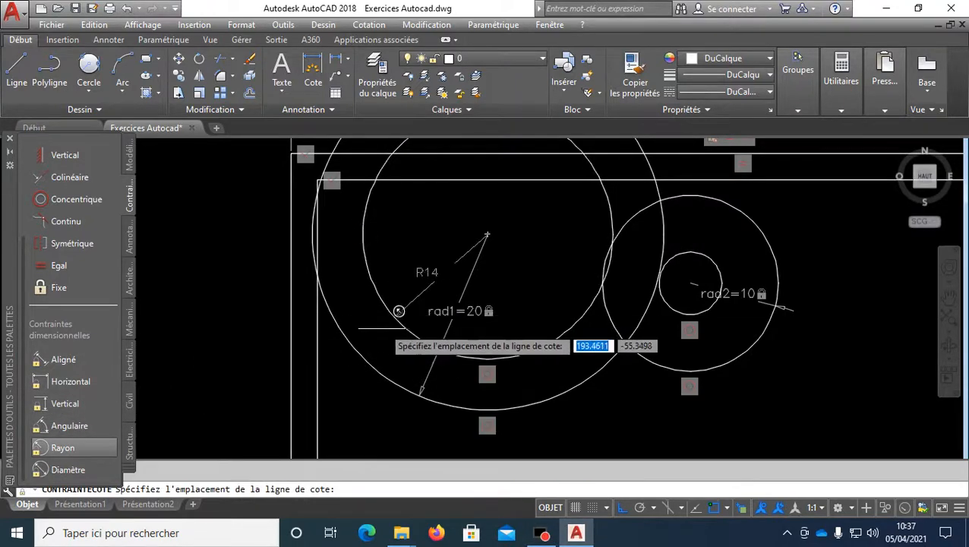
scroll(392, 314, "up", 3)
scroll(370, 338, "down", 6)
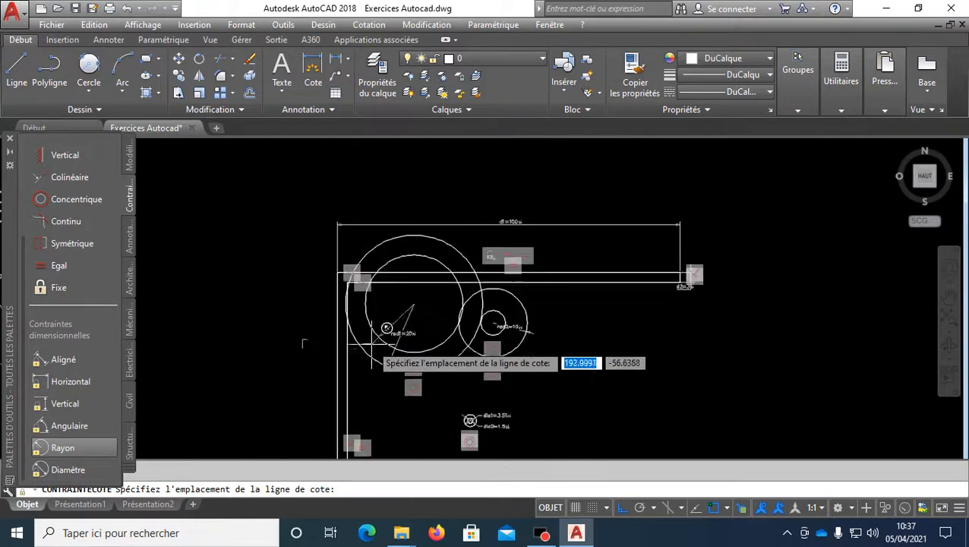
mouse_move(388, 316)
middle_mouse_down()
mouse_move(454, 235)
mouse_move(434, 258)
middle_mouse_up()
scroll(436, 255, "up", 2)
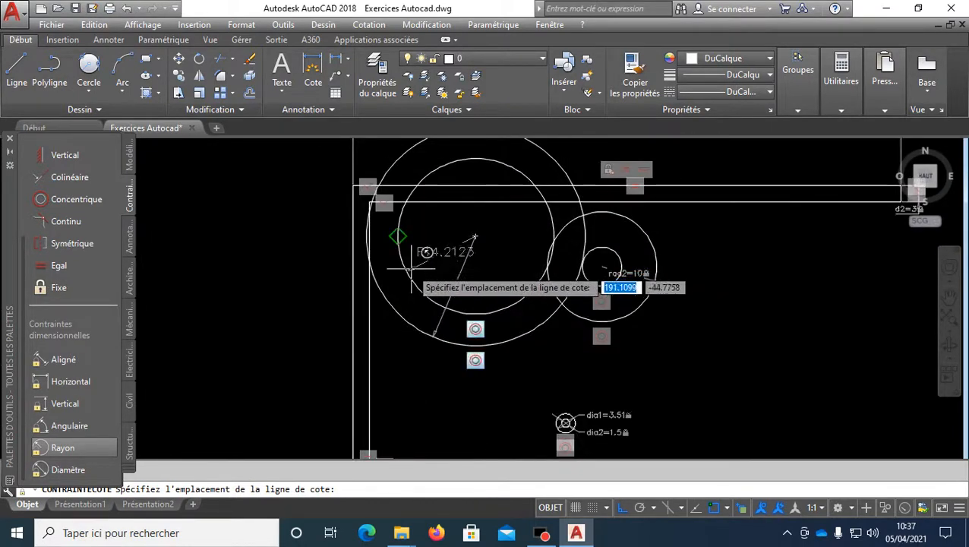
scroll(411, 270, "up", 2)
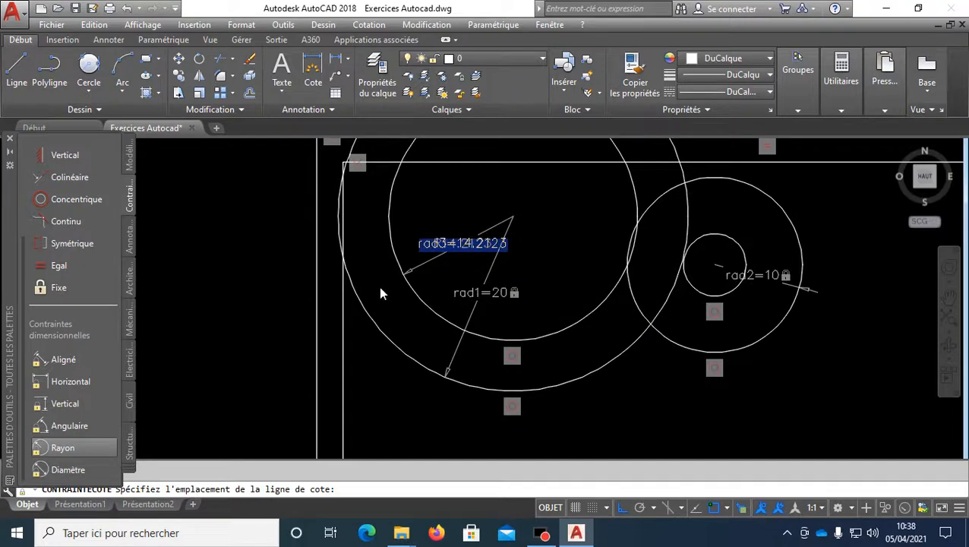
type("14")
key("Return")
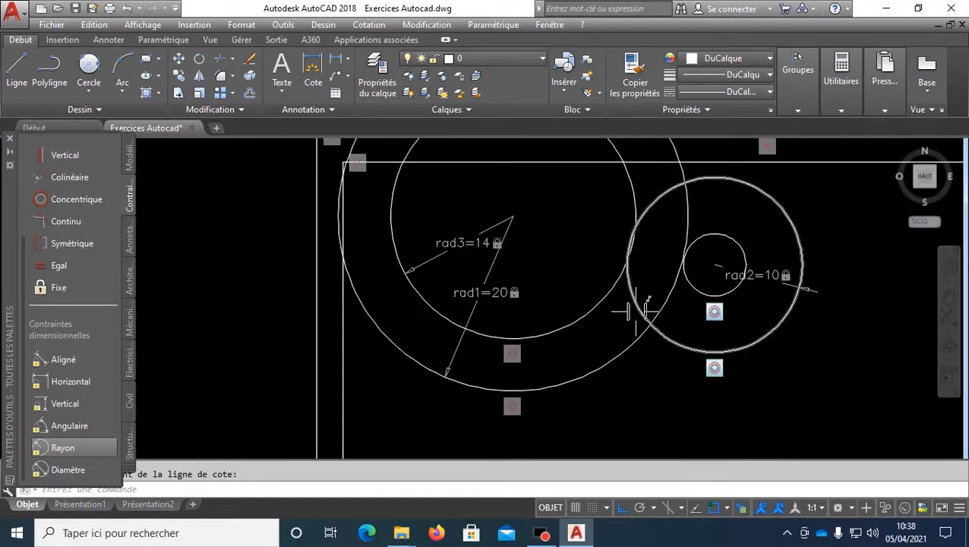
Add a horizontal linear dimension across the gap between the circles of radius 14 and 20.
type("cli")
key("Return")
left_click(391, 215)
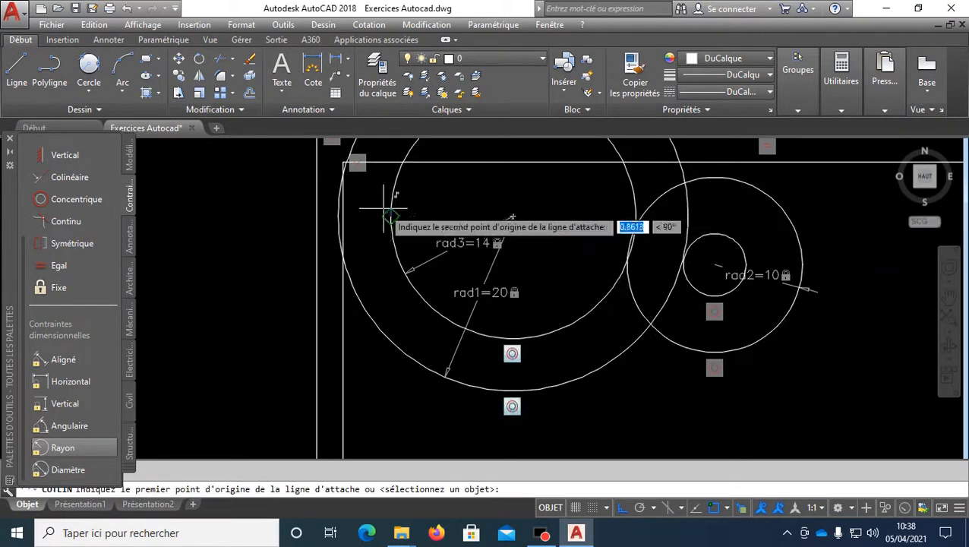
scroll(333, 204, "up", 2)
left_click(338, 203)
left_click(424, 283)
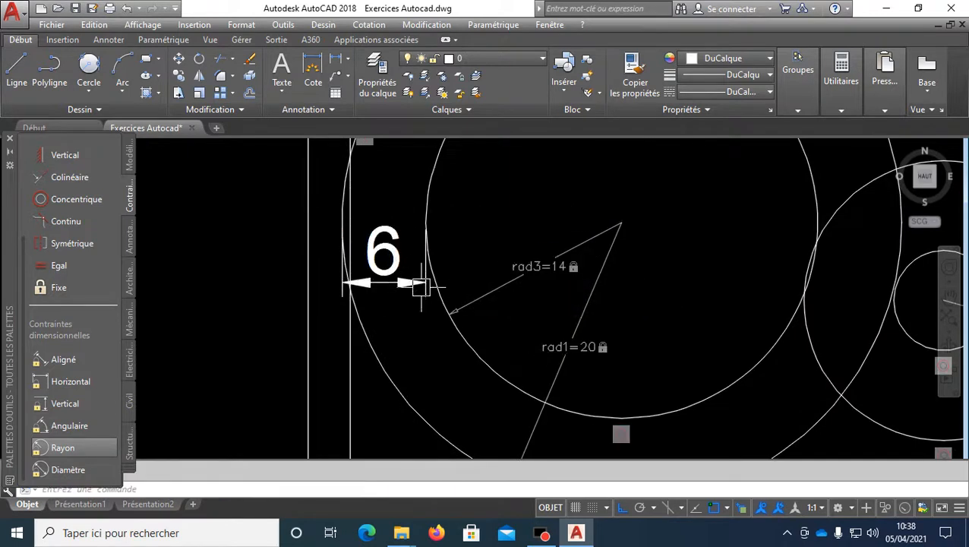
Set the inner circle's radius constraint to 16 and reattach the gap dimension to that circle's edge.
double_click(542, 269)
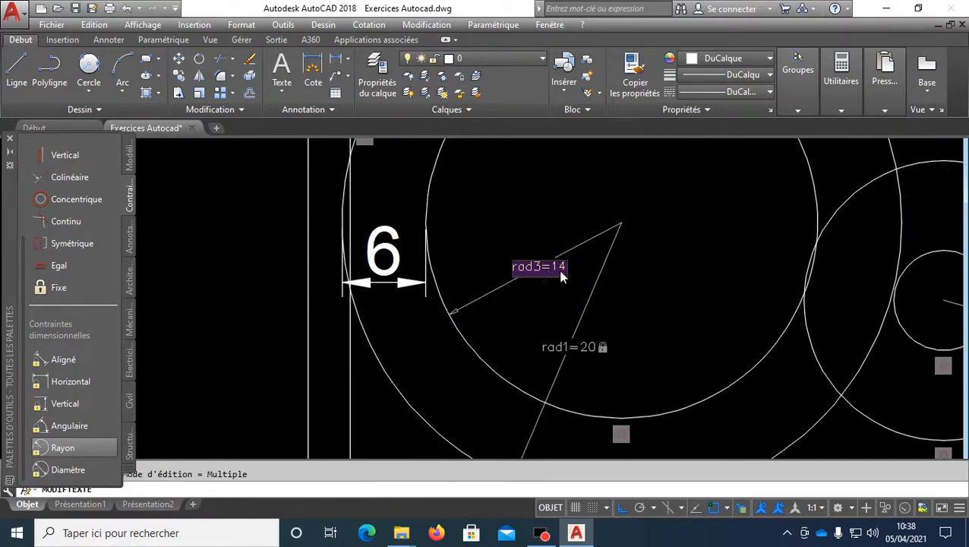
type("16")
key("Return")
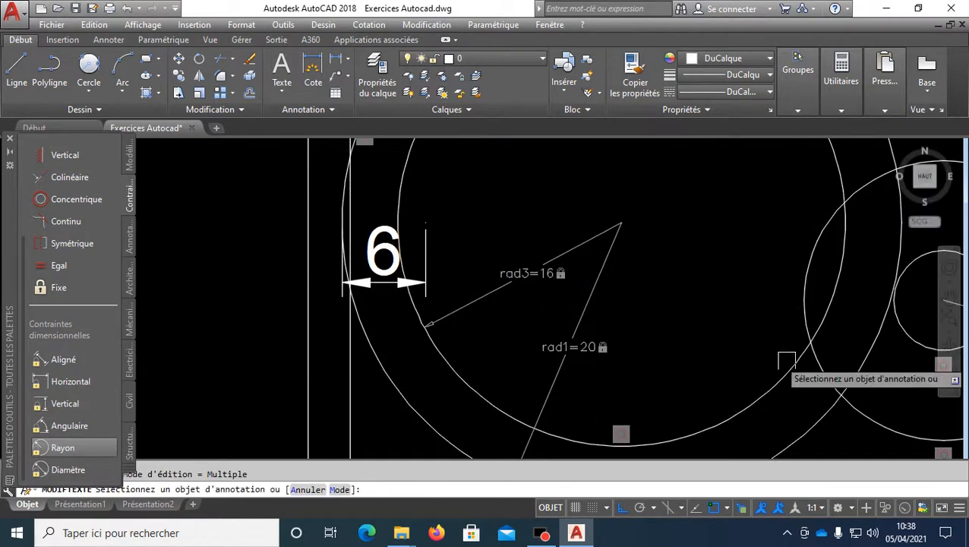
key("Escape")
left_click(429, 240)
left_click(425, 221)
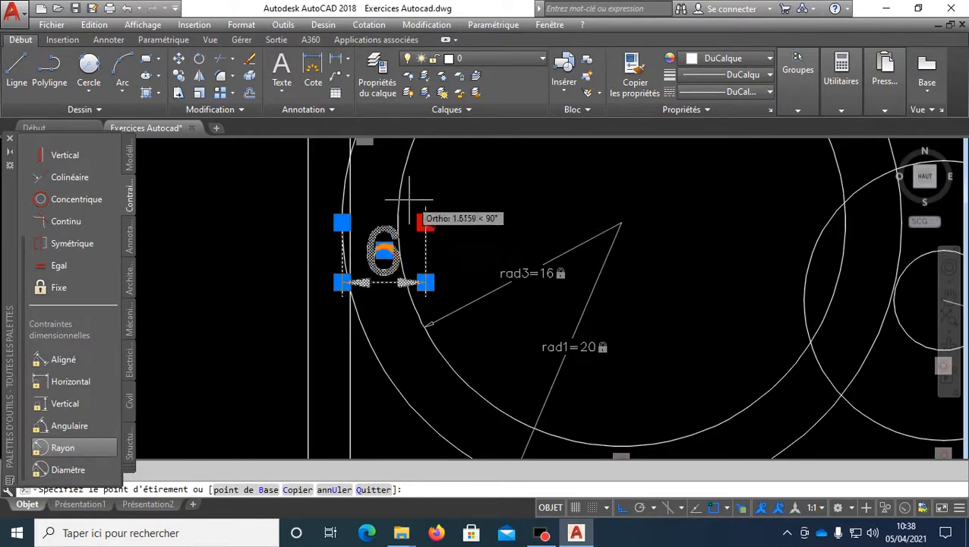
left_click(398, 222)
key("Escape")
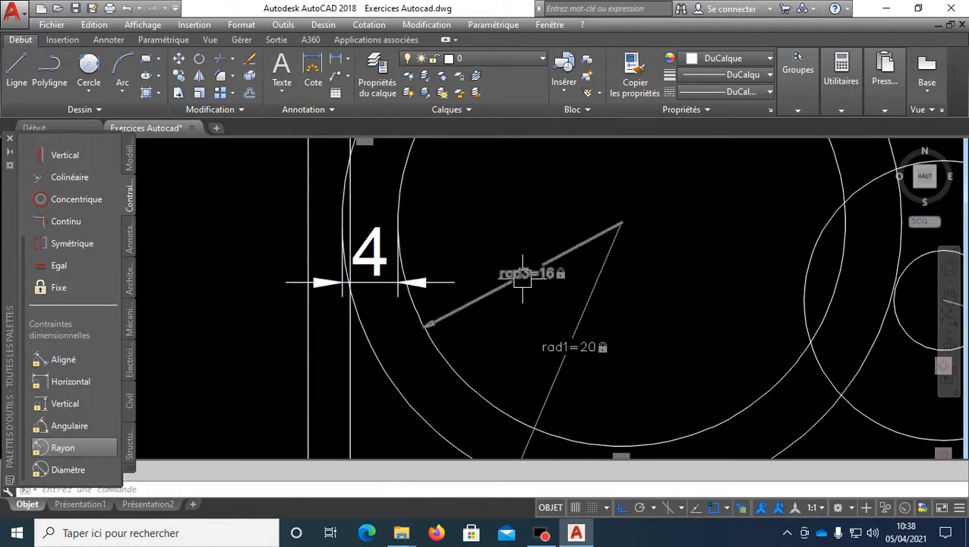
Set the inner circle's radius constraint to 17 and stretch the gap dimension to meet its edge.
left_click(546, 273)
double_click(550, 276)
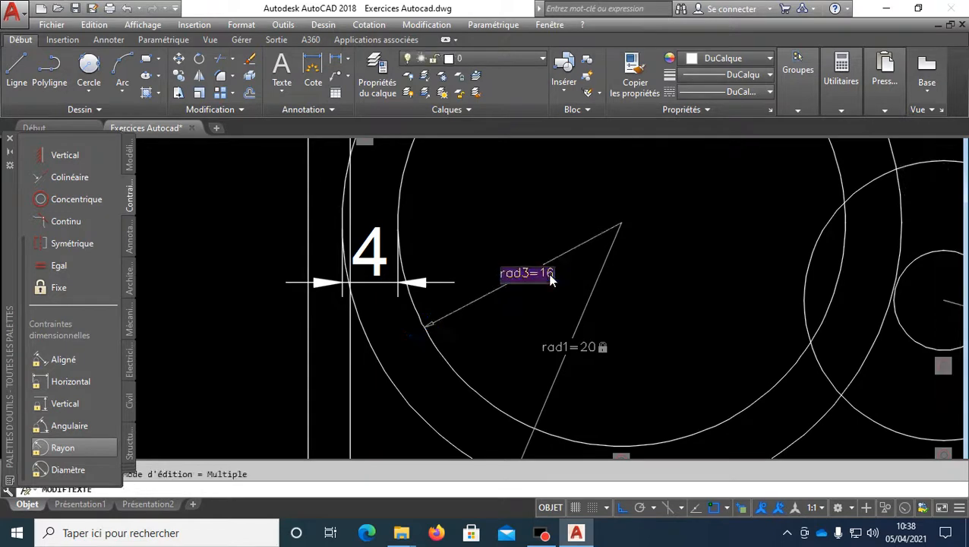
key("Return")
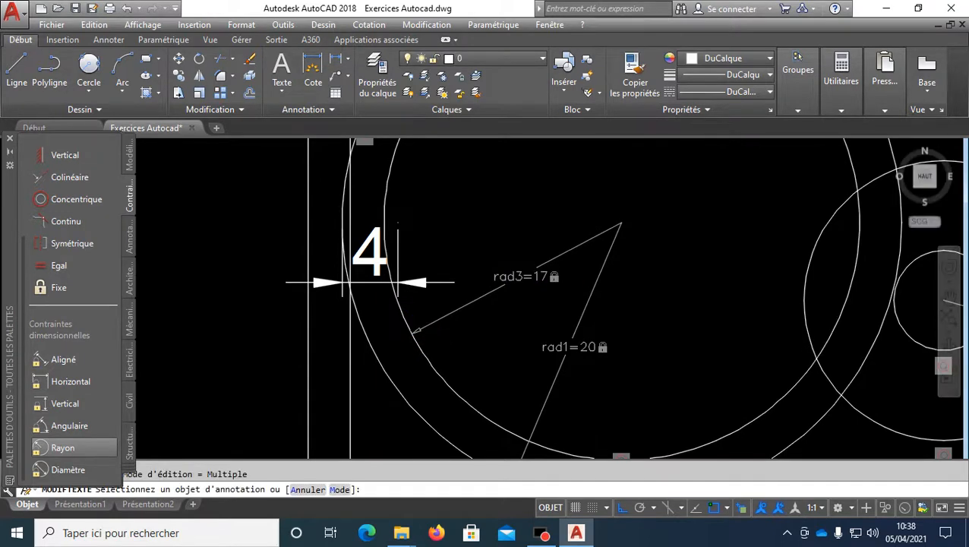
key("Escape")
left_click(395, 240)
left_click(398, 223)
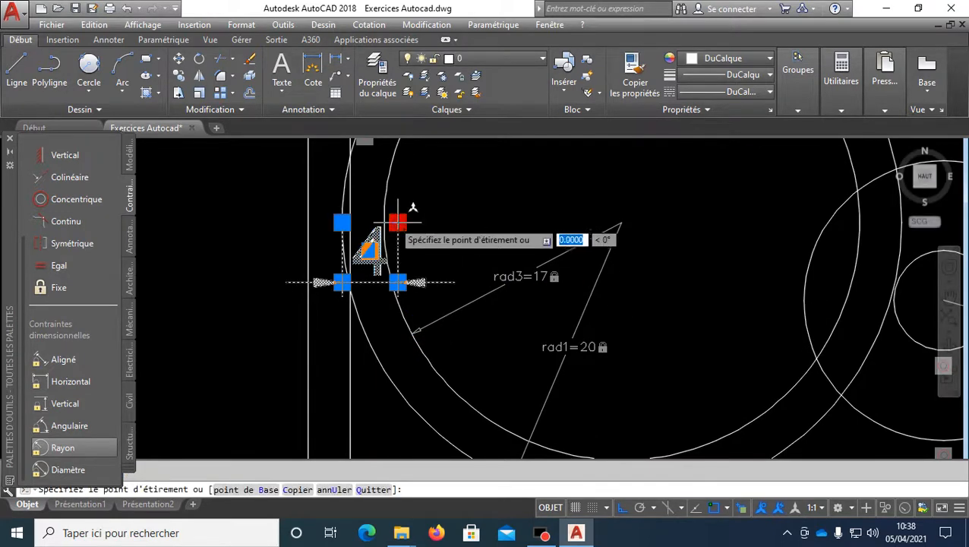
left_click(384, 214)
key("Escape")
scroll(393, 223, "down", 2)
middle_click_drag(427, 258, 428, 268)
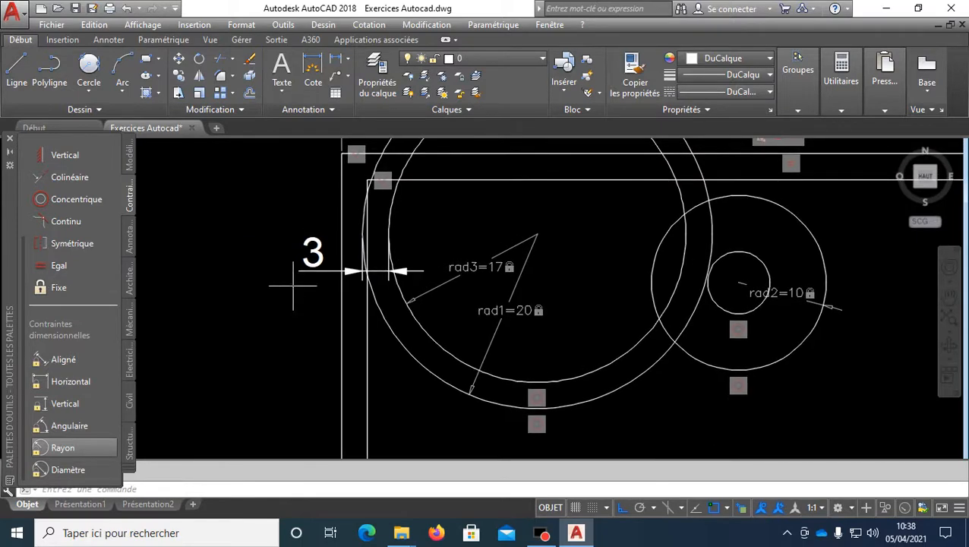
Erase the linear dimension between the two large concentric circles.
left_click(293, 286)
left_click(286, 237)
left_click(311, 274)
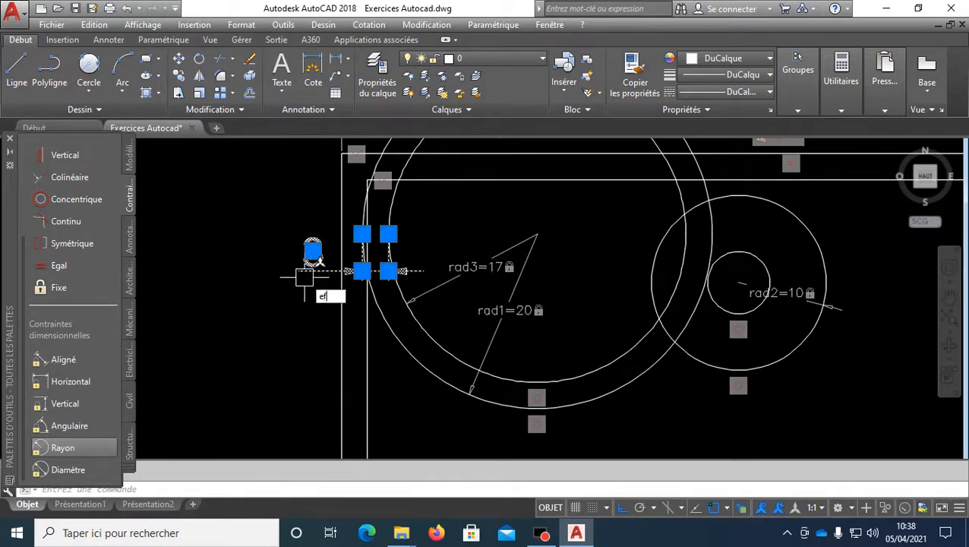
type("ef")
key("Return")
scroll(471, 270, "down", 1)
scroll(466, 262, "up", 1)
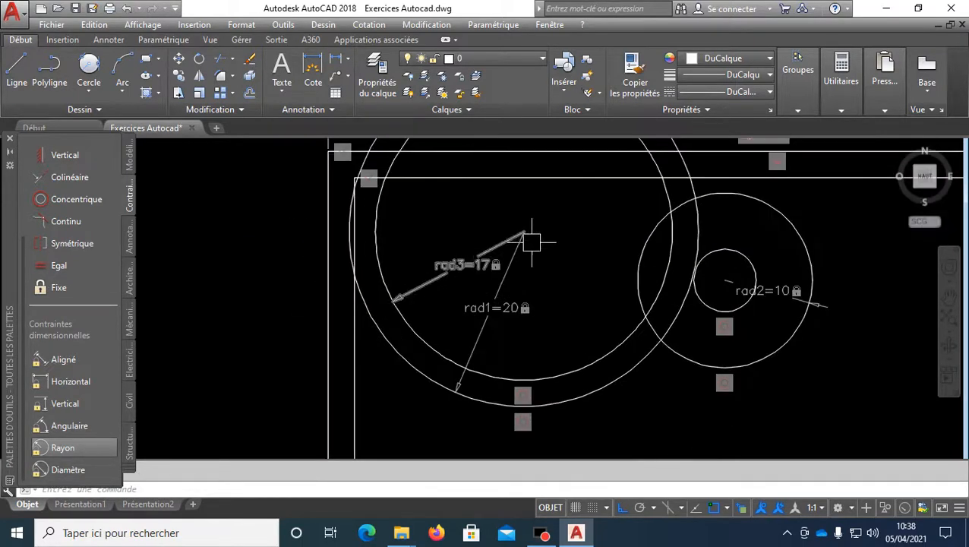
Add a diameter constraint of 34 to the circle inside the circle of radius 20.
scroll(531, 241, "down", 3)
mouse_move(487, 303)
middle_mouse_down()
mouse_move(806, 296)
mouse_move(581, 306)
middle_mouse_up()
scroll(600, 247, "up", 3)
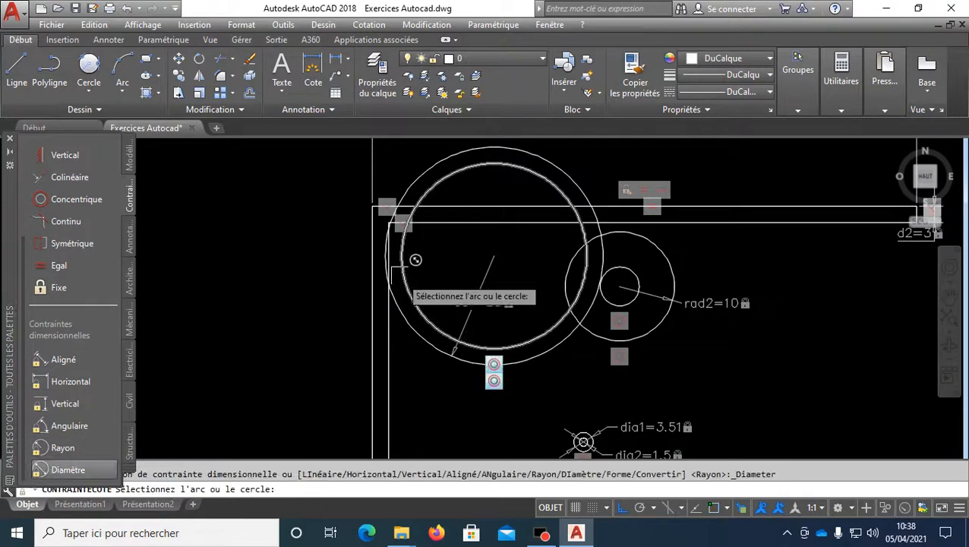
left_click(405, 274)
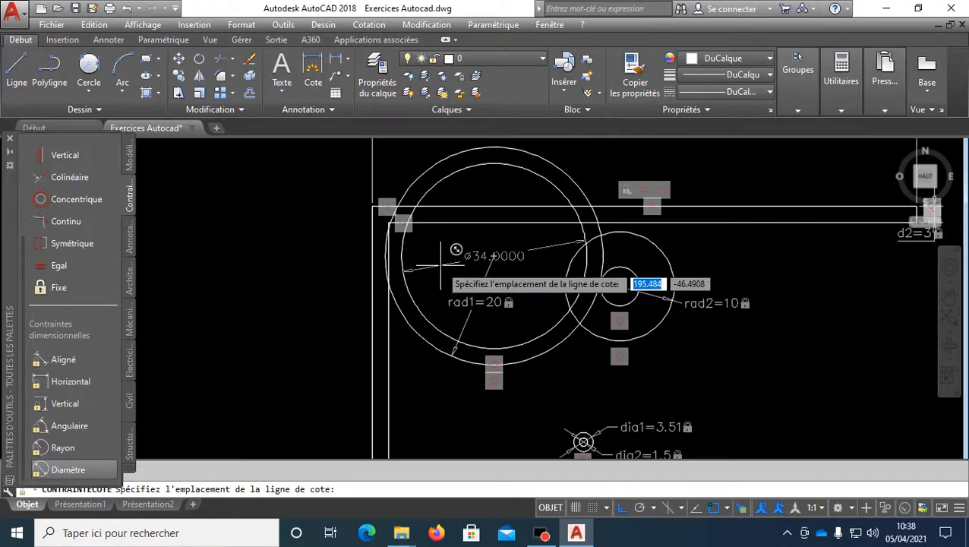
left_click(440, 265)
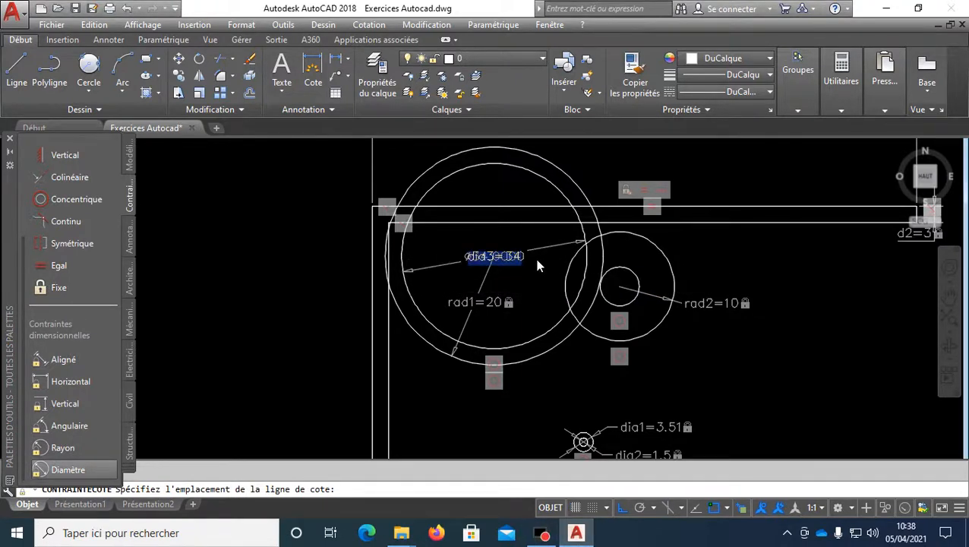
scroll(518, 262, "up", 4)
key("Return")
scroll(522, 262, "down", 4)
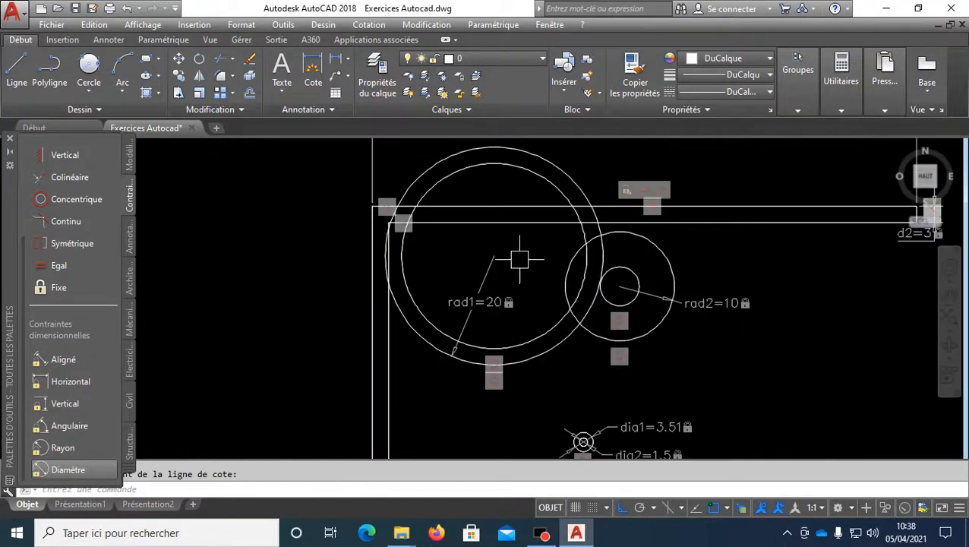
Set the radius constraint rad1 on the large concentric pair to 10.
middle_click_drag(502, 330, 504, 331)
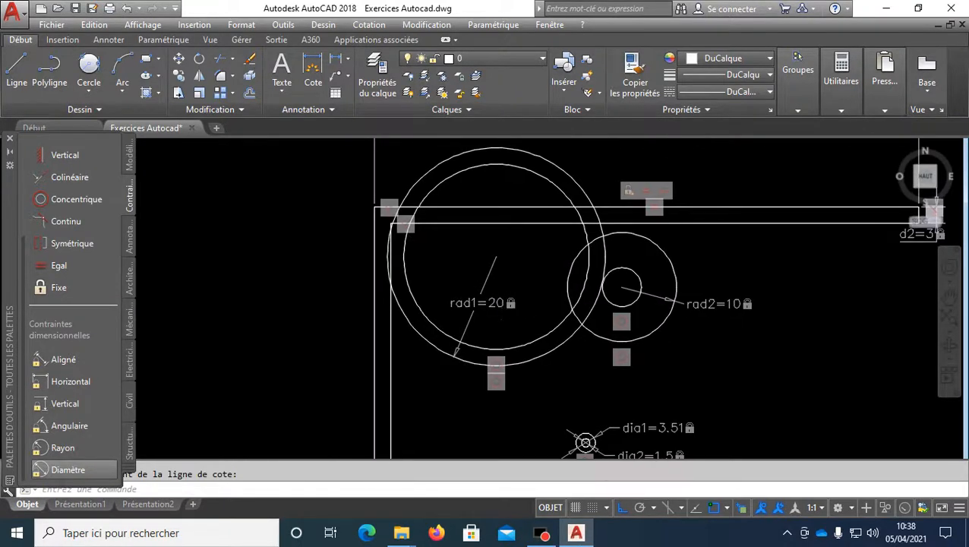
left_click(502, 310)
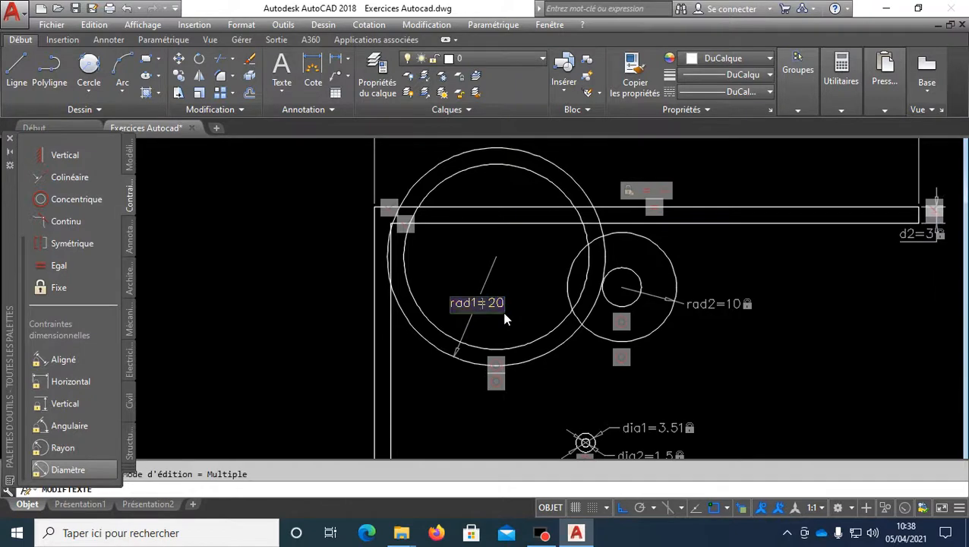
key("Return")
key("Escape")
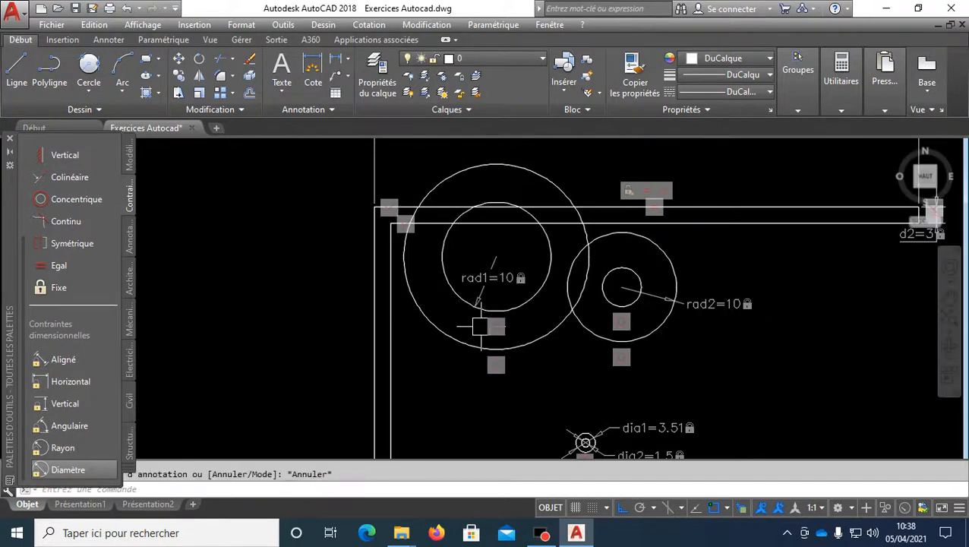
Add a diameter constraint of 7 to the other circle of the large concentric pair.
left_click(68, 469)
left_click(467, 340)
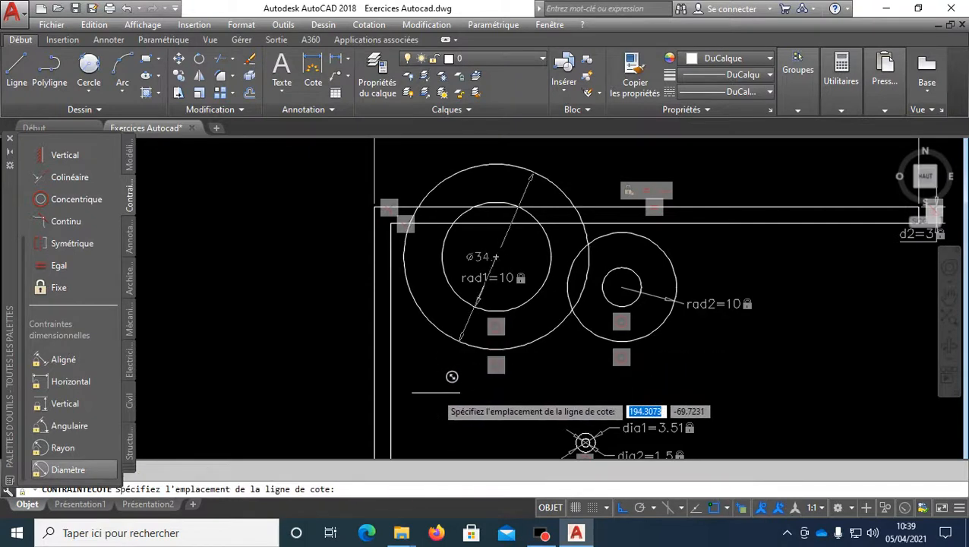
left_click(434, 392)
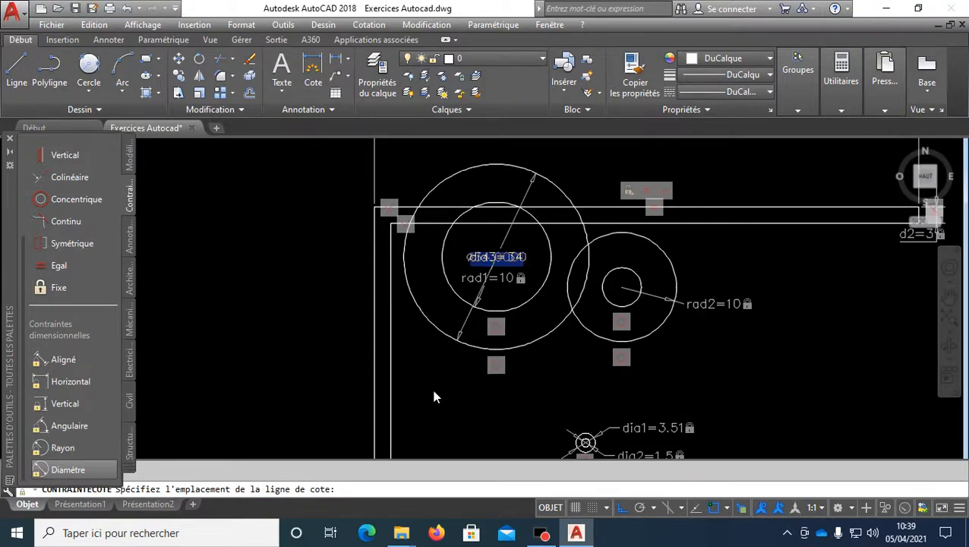
type("7")
key("Return")
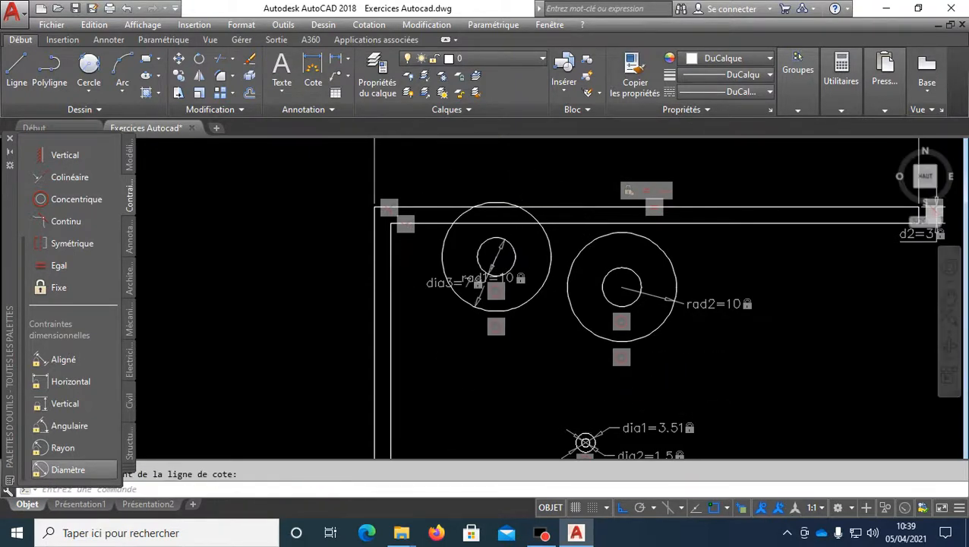
Reposition the diameter constraint dia3 on the inner circle and set its value to 17.
scroll(522, 245, "up", 4)
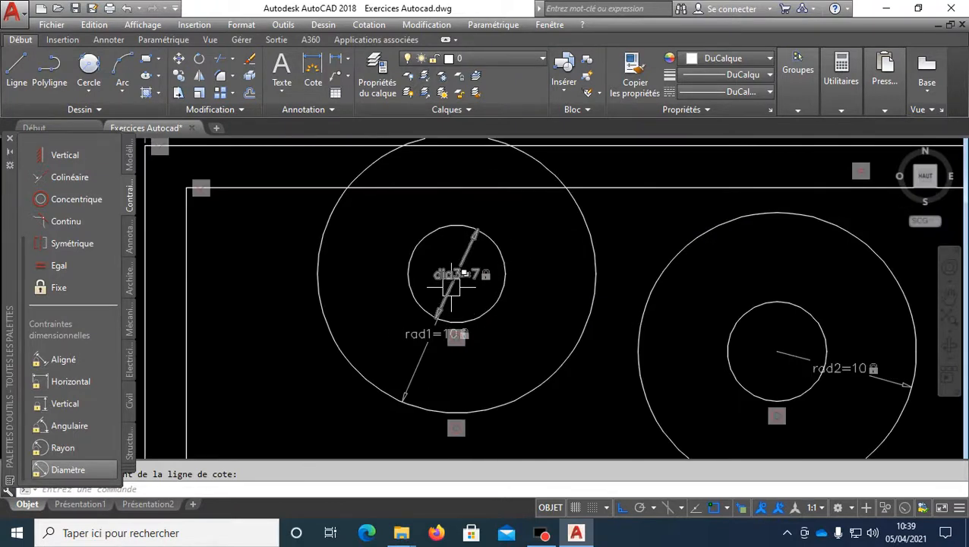
left_click(440, 298)
left_click(422, 347)
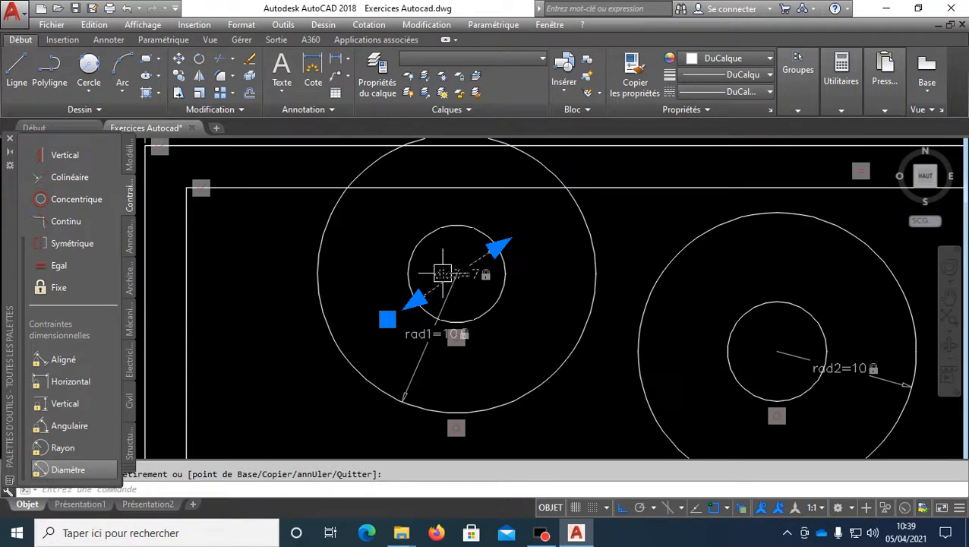
double_click(441, 298)
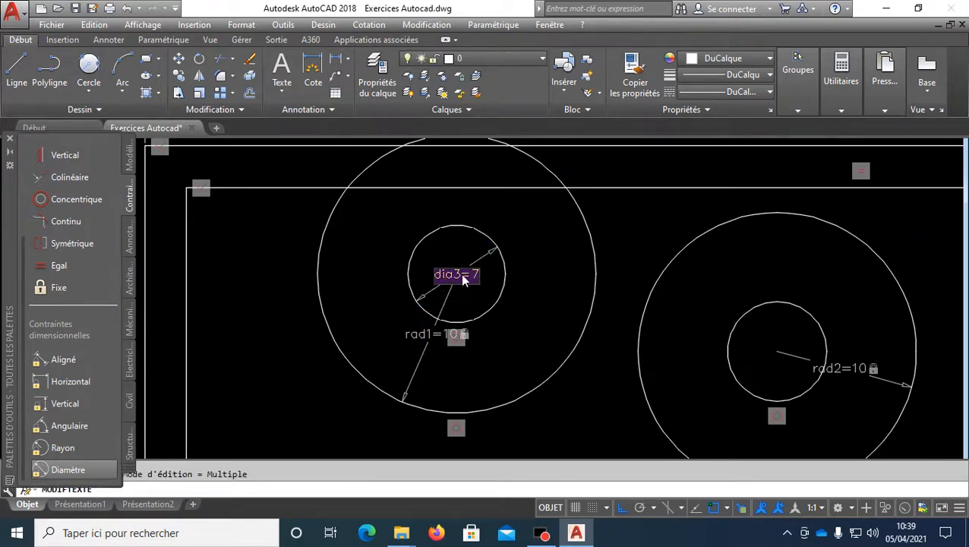
type("17")
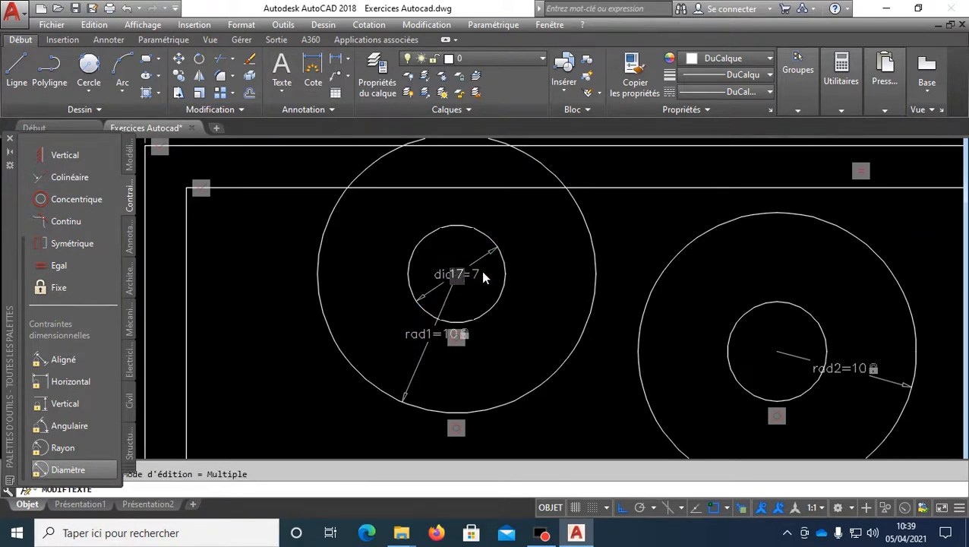
key("Return")
scroll(530, 250, "down", 2)
key("Escape")
Set the radius constraint rad1 on the outer circle of the large pair to 20.
scroll(558, 325, "down", 2)
scroll(558, 316, "up", 4)
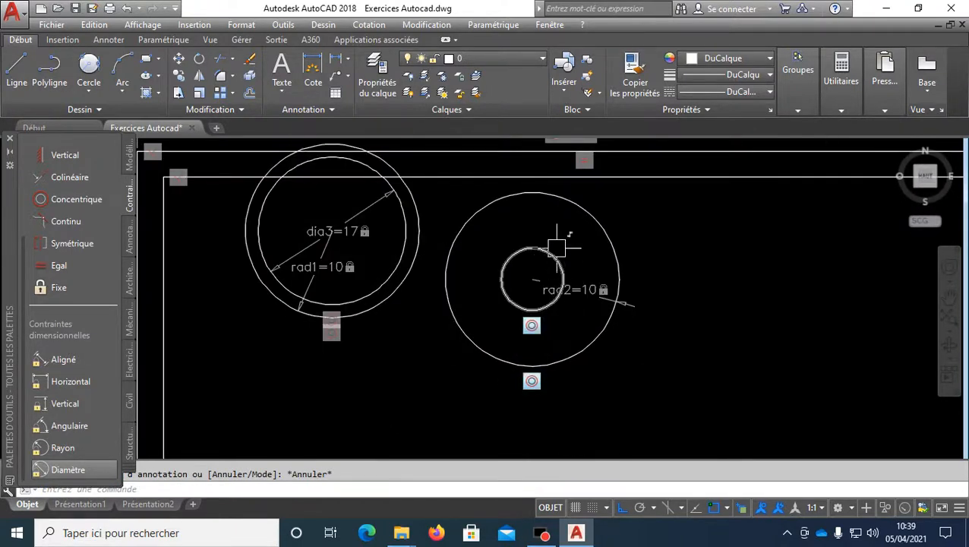
scroll(531, 265, "down", 3)
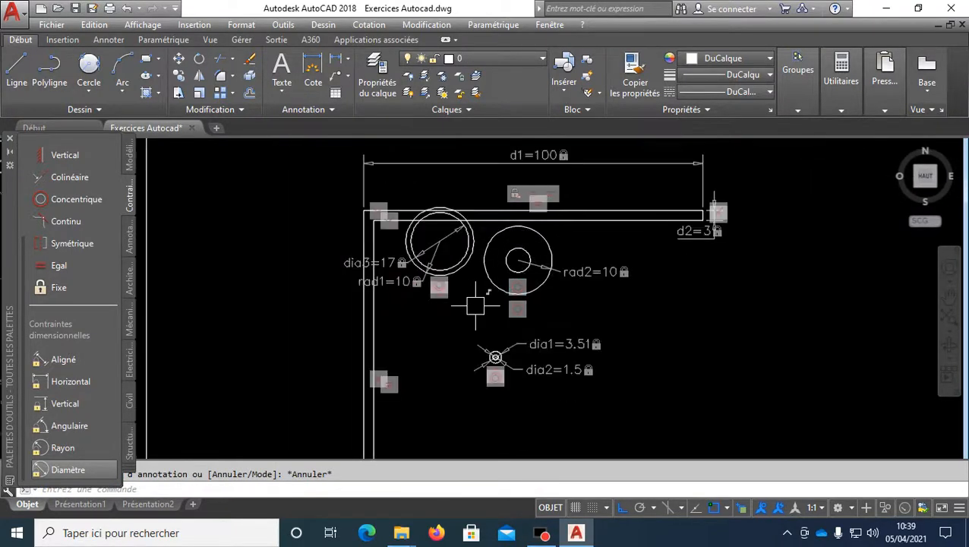
scroll(439, 251, "up", 5)
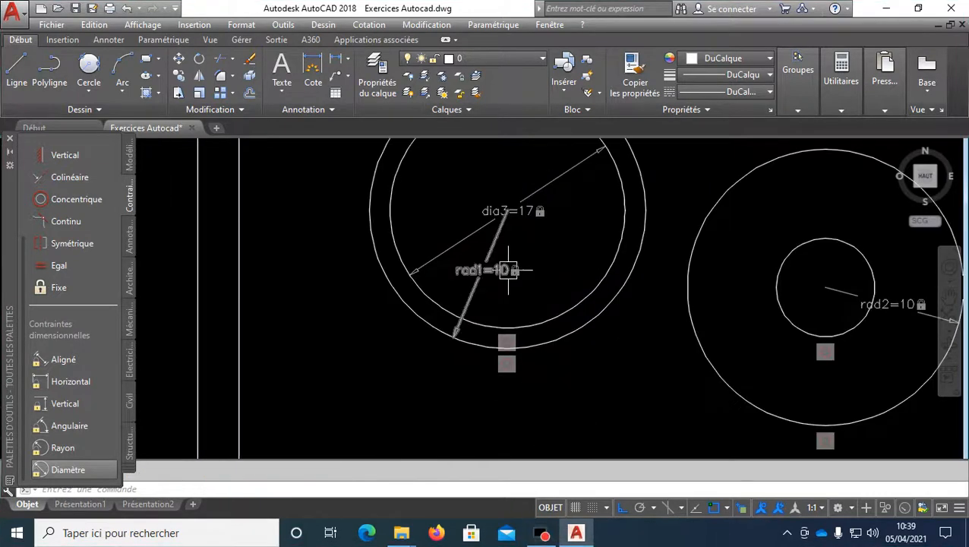
left_click(500, 270)
type("20")
key("Return")
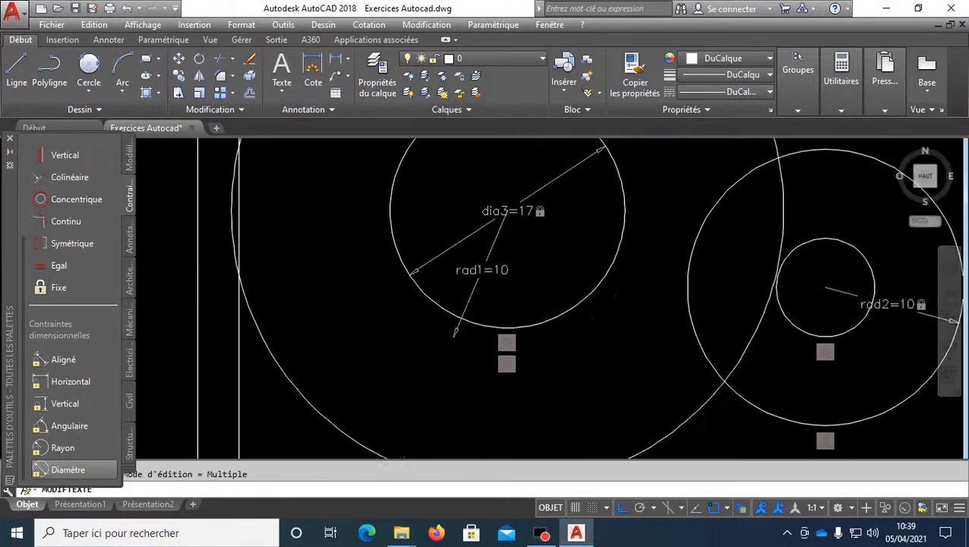
scroll(562, 254, "down", 2)
key("Escape")
Delete the diameter constraint dia3 from the inner circle of the large pair.
left_click(536, 224)
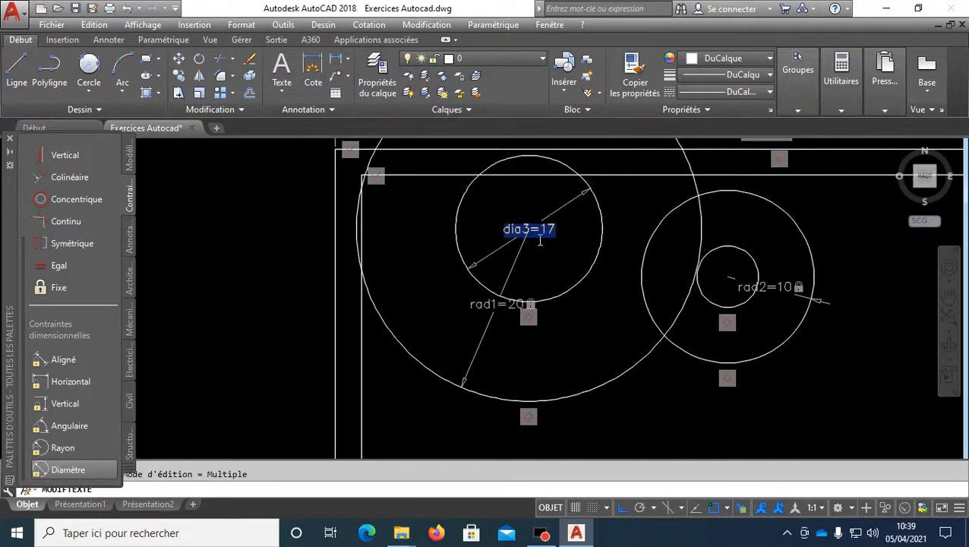
key("Return")
key("Escape")
key("Delete")
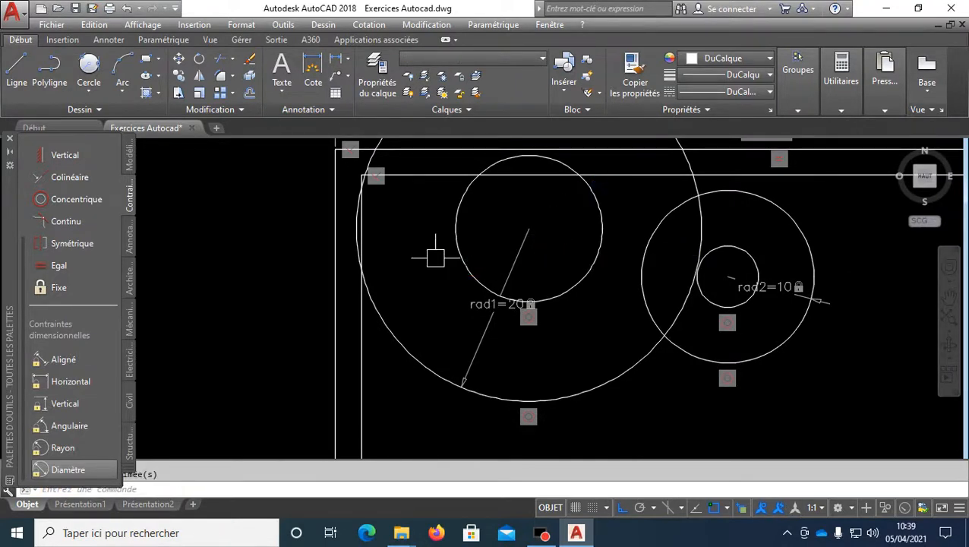
Add a radius constraint of 17 to the inner circle of the large pair.
left_click(87, 447)
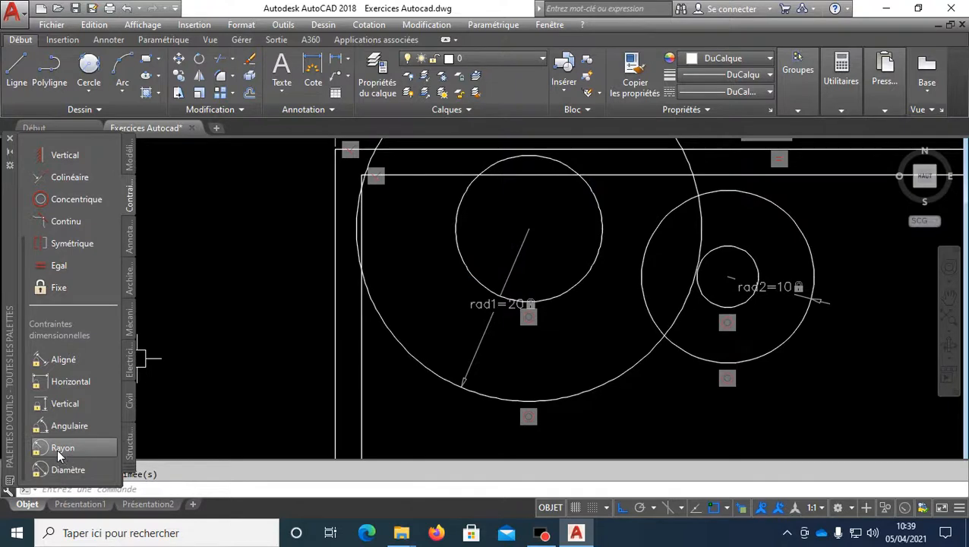
left_click(461, 247)
type("17")
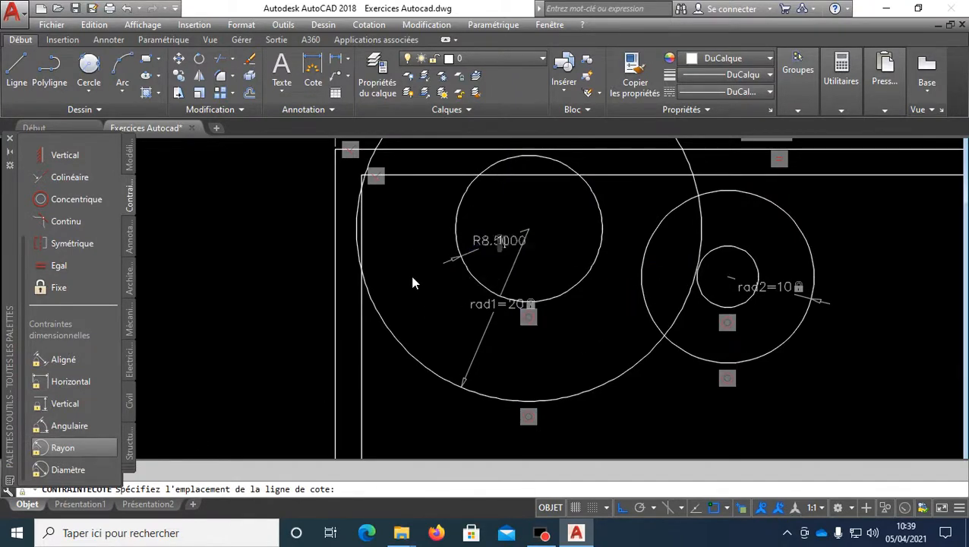
key("Return")
scroll(414, 279, "down", 5)
scroll(574, 298, "up", 6)
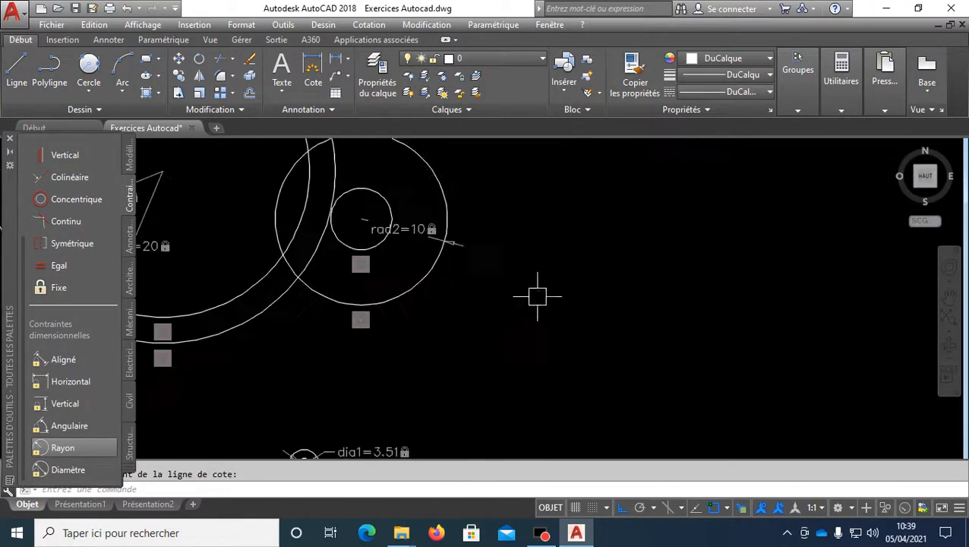
Check the circle radii on the reference sheet and add a radius constraint of 7 to the circle inside the one of radius 10.
scroll(536, 296, "down", 5)
scroll(667, 379, "down", 3)
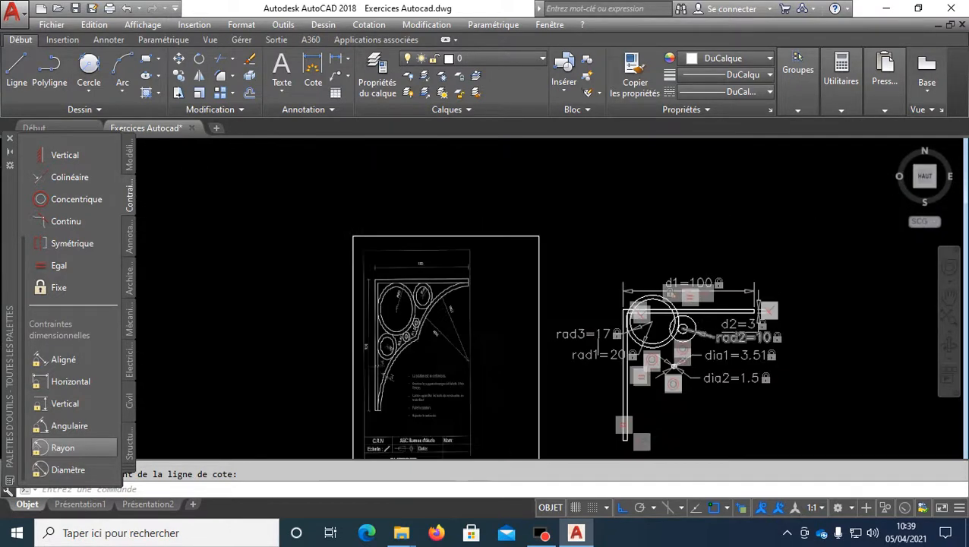
scroll(449, 268, "up", 5)
scroll(413, 268, "down", 2)
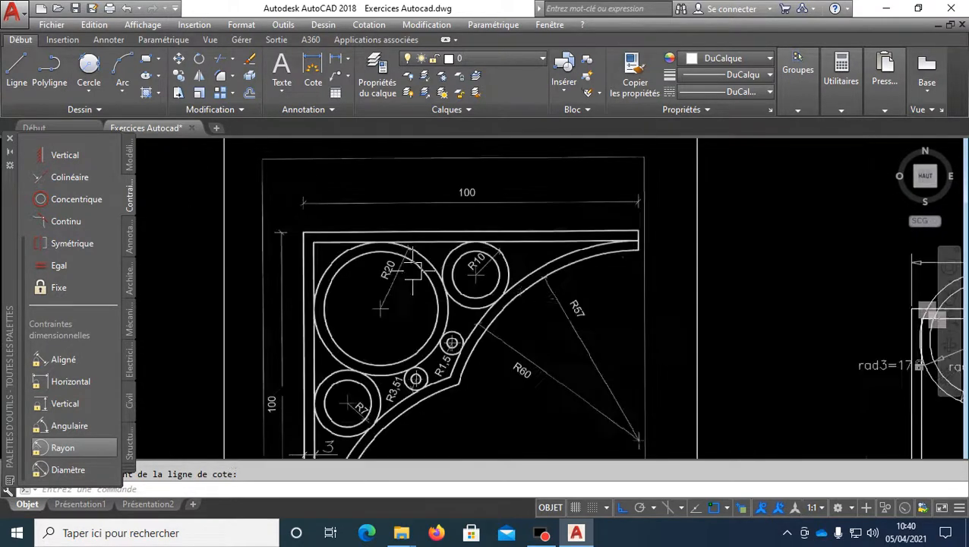
middle_click_drag(528, 299, 228, 200)
scroll(835, 288, "up", 3)
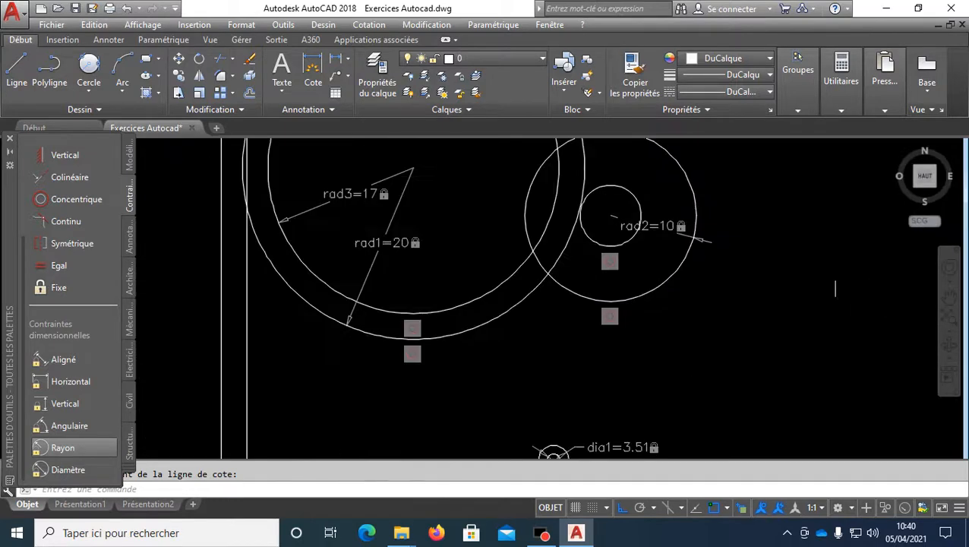
left_click(63, 447)
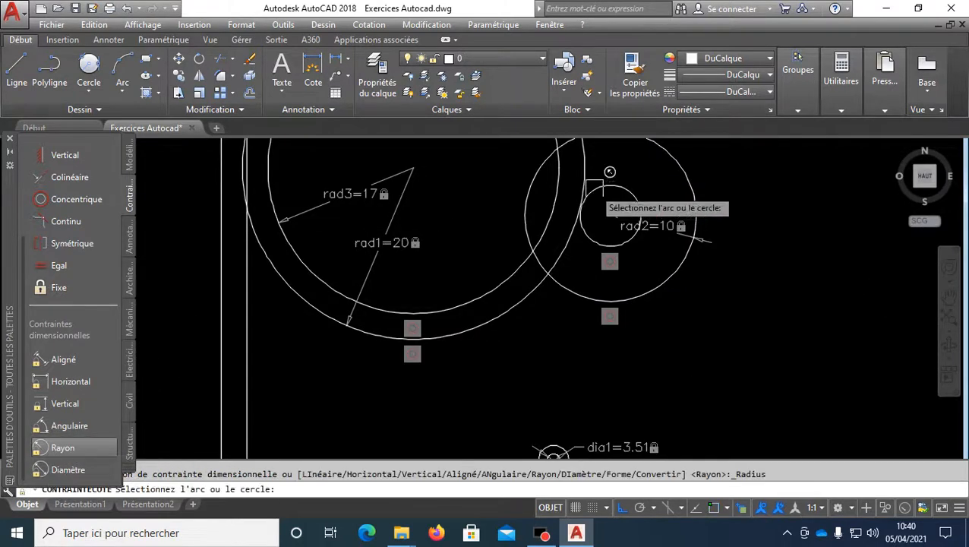
left_click(630, 184)
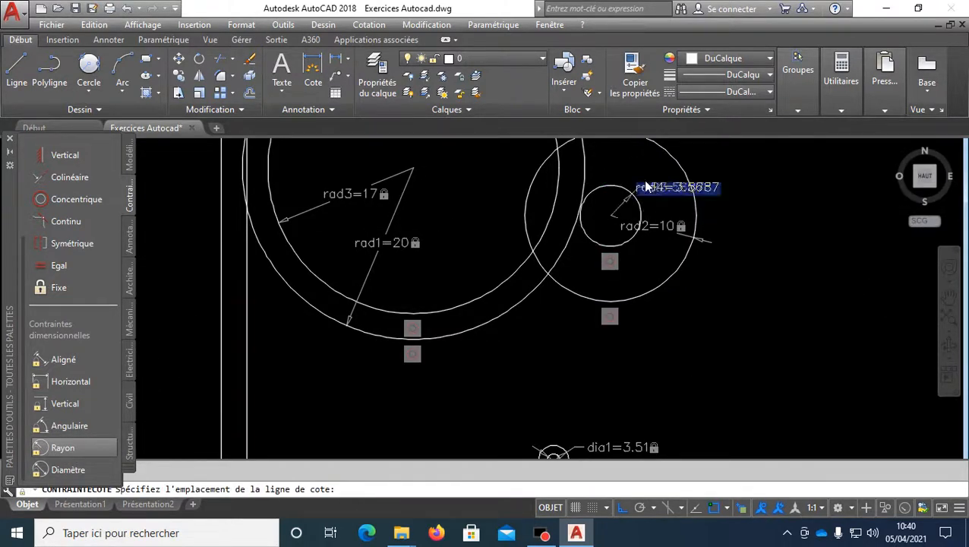
left_click(644, 181)
type("7")
key("Return")
Make the circle of radius 20 tangent to the lower edge of the bracket's horizontal bar.
scroll(486, 199, "down", 2)
mouse_move(484, 201)
middle_mouse_down()
mouse_move(480, 250)
mouse_move(568, 311)
mouse_move(579, 262)
mouse_move(558, 222)
middle_mouse_up()
scroll(557, 228, "down", 2)
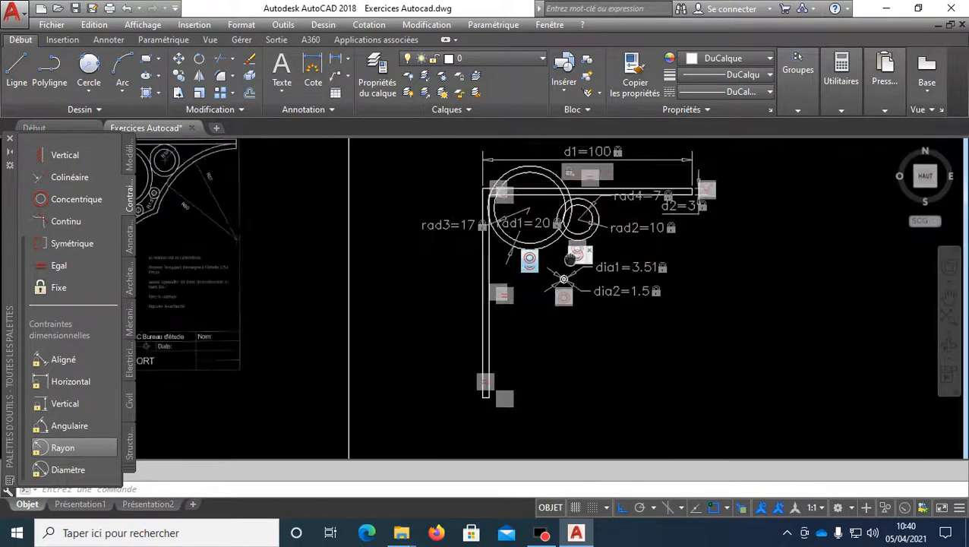
scroll(565, 225, "up", 4)
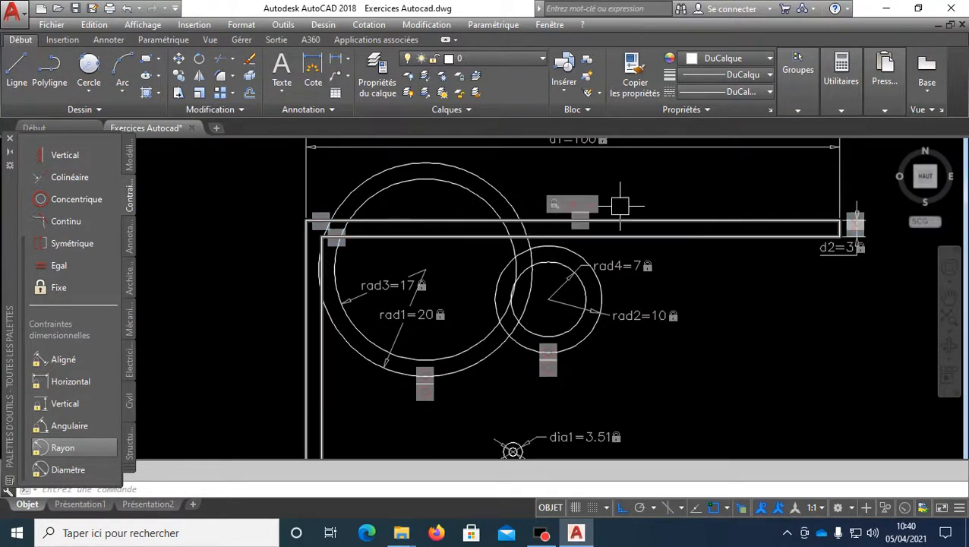
scroll(621, 207, "down", 4)
scroll(87, 225, "up", 3)
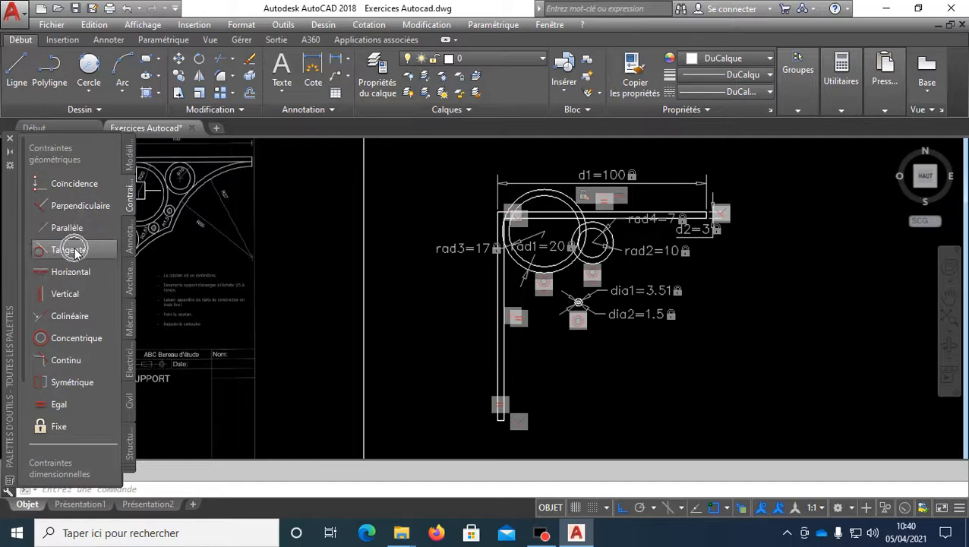
left_click(76, 251)
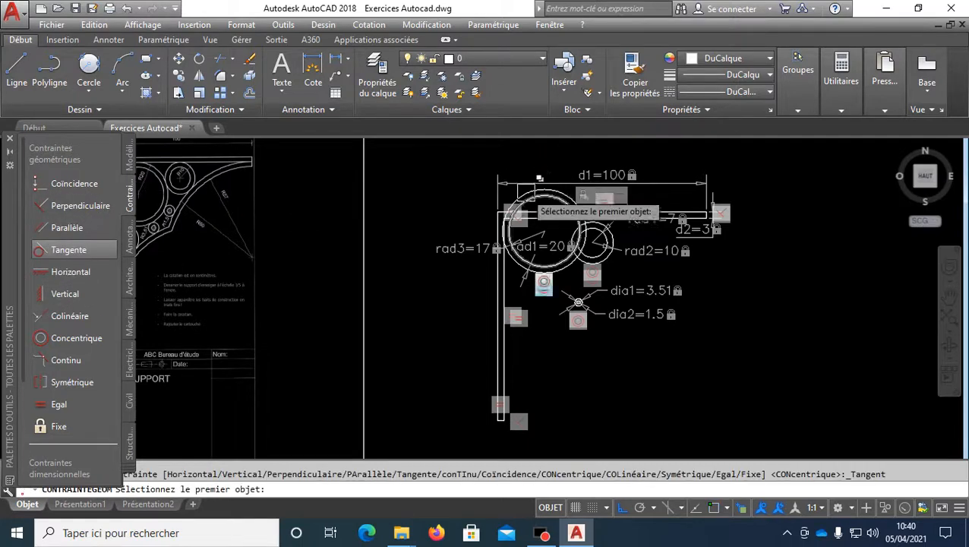
scroll(525, 191, "up", 5)
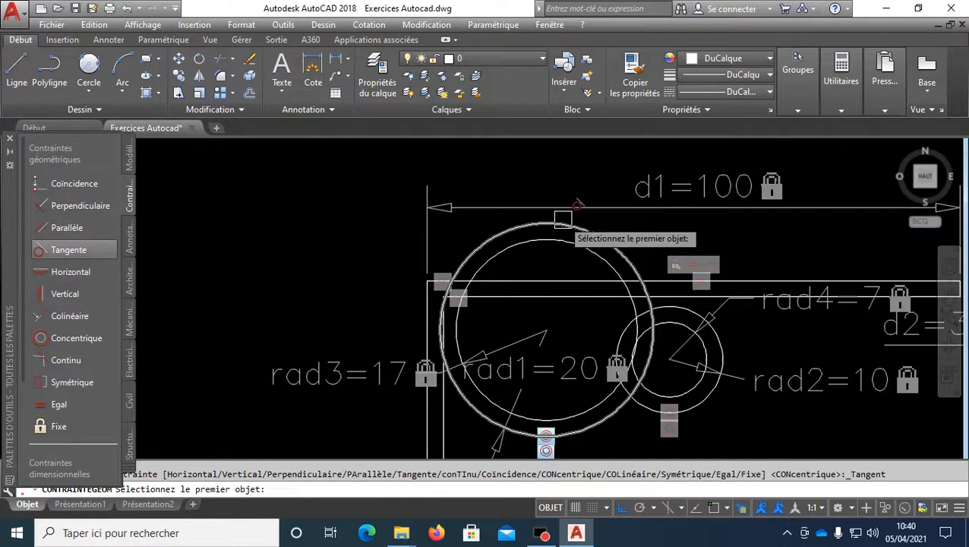
left_click(563, 219)
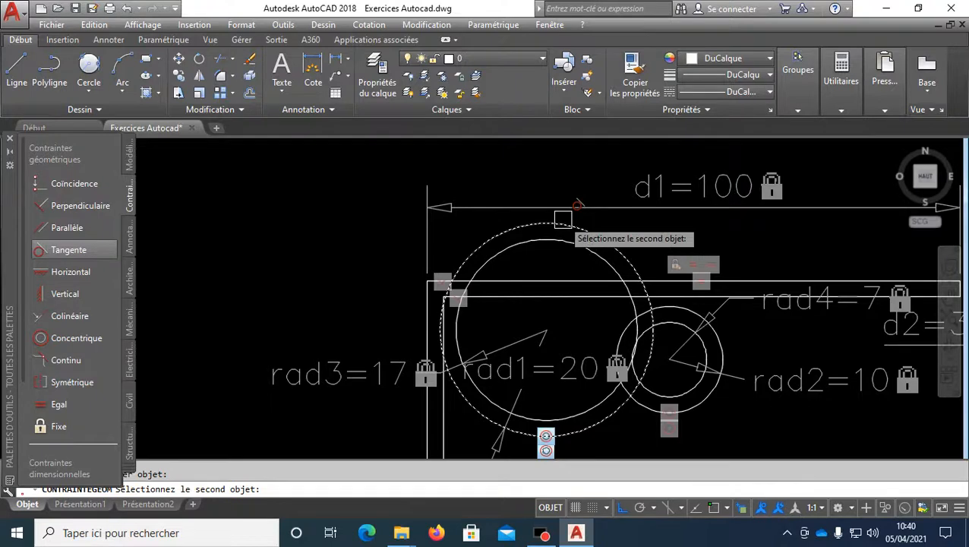
left_click(562, 299)
Make the circle of radius 20 tangent to the inner edge of the bracket's vertical bar.
scroll(561, 299, "down", 5)
scroll(535, 343, "up", 7)
middle_click_drag(508, 338, 499, 305)
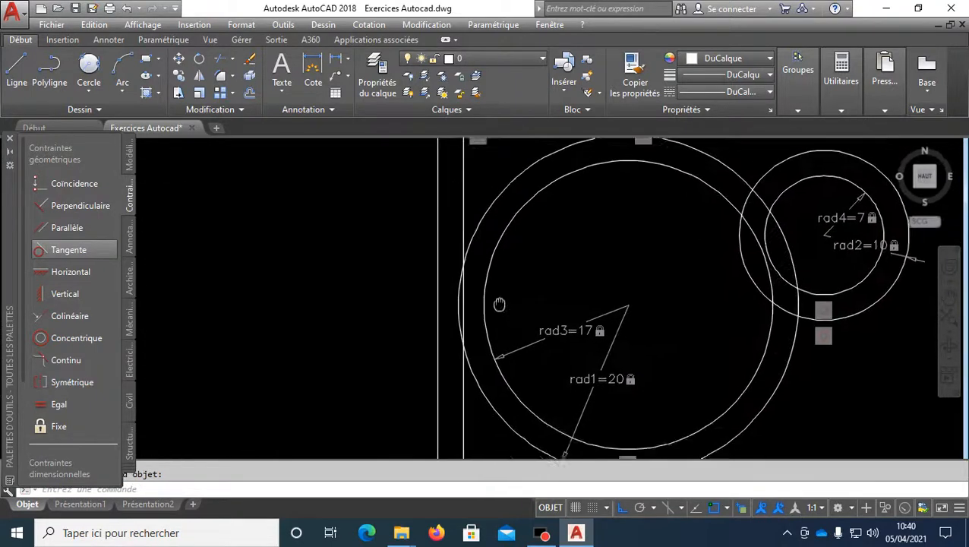
scroll(516, 323, "up", 2)
key("Return")
left_click(456, 173)
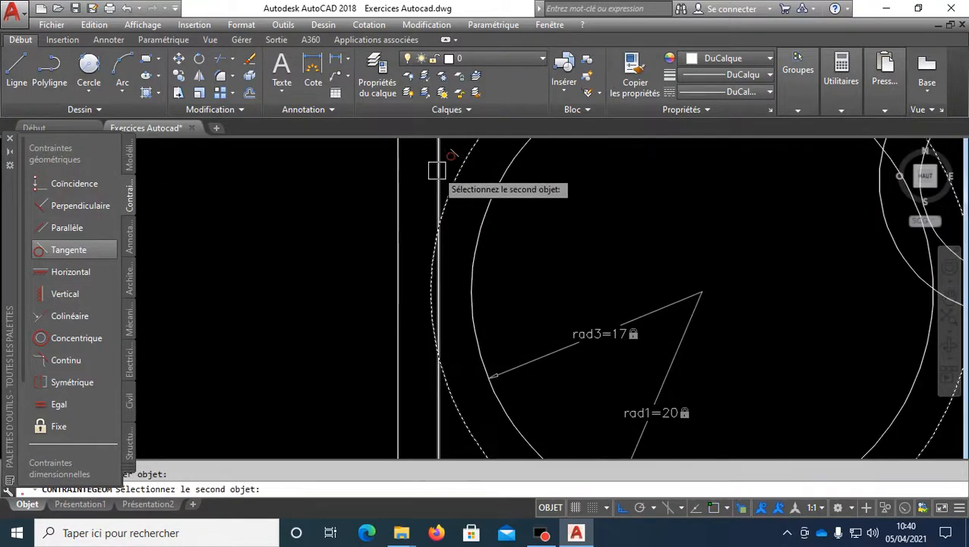
left_click(436, 170)
scroll(437, 166, "down", 3)
middle_click_drag(492, 354, 446, 304)
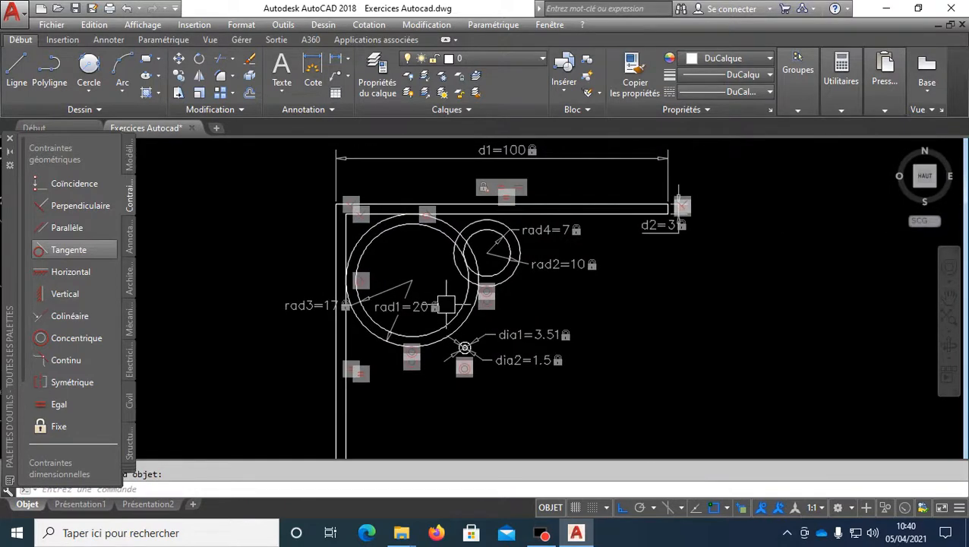
scroll(486, 273, "up", 6)
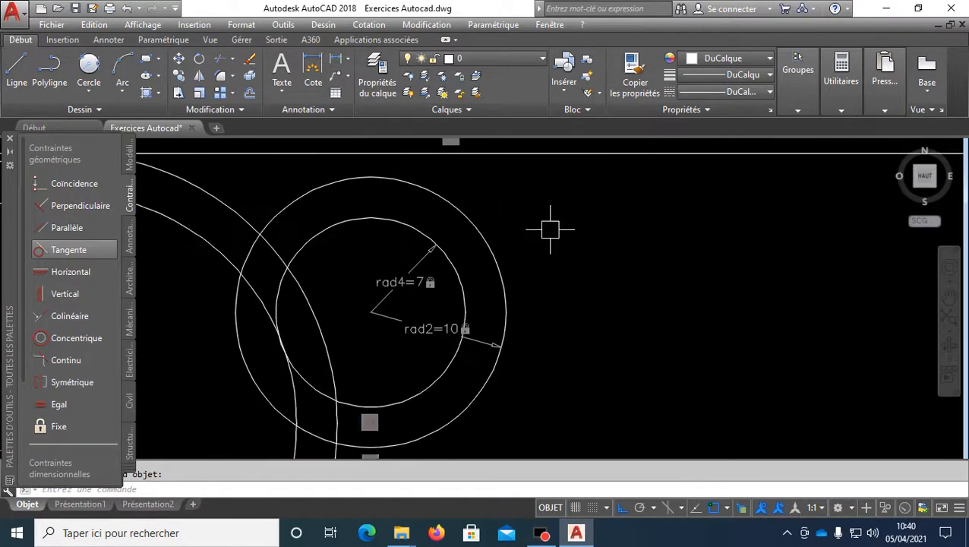
scroll(550, 228, "down", 2)
middle_click_drag(588, 240, 670, 302)
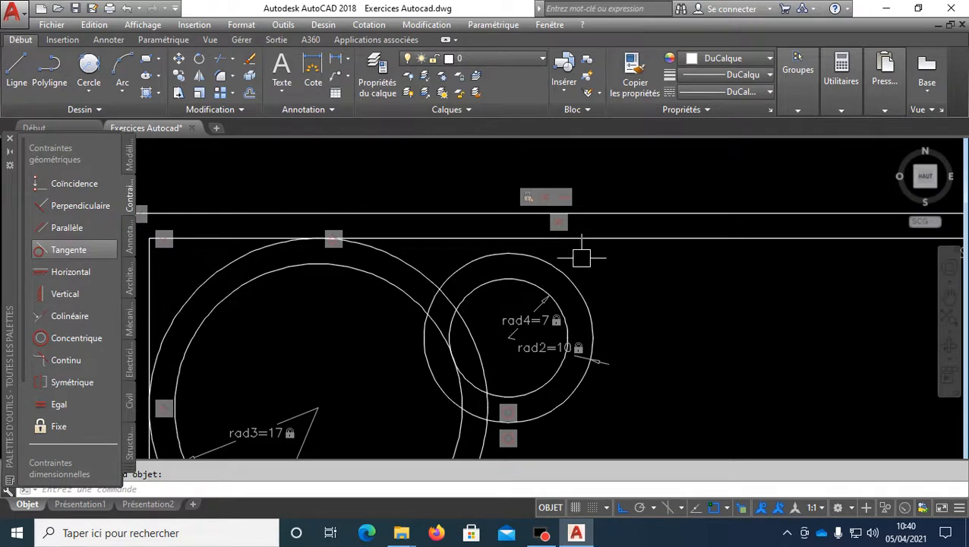
Make the circle of radius 10 tangent to the horizontal bar's lower edge and to the circle of radius 20.
key("Return")
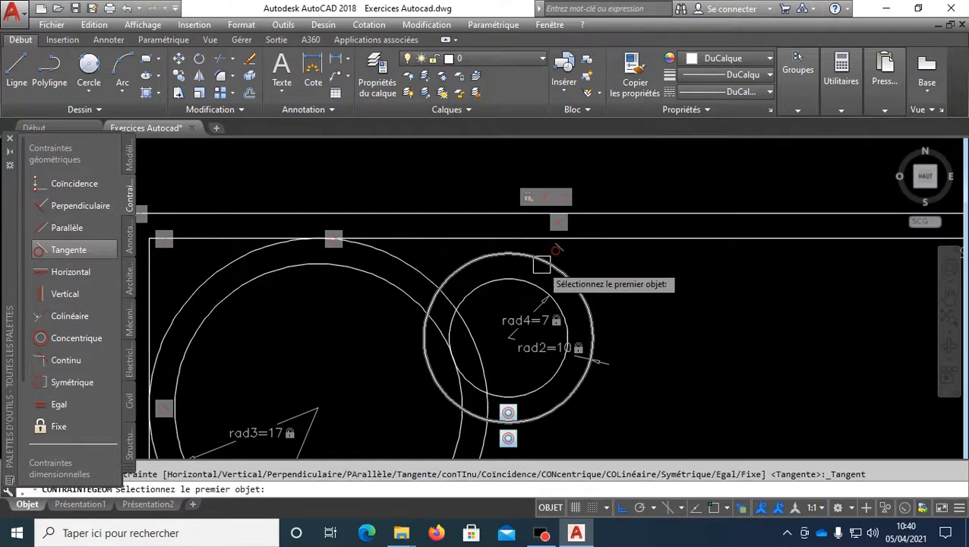
left_click(560, 270)
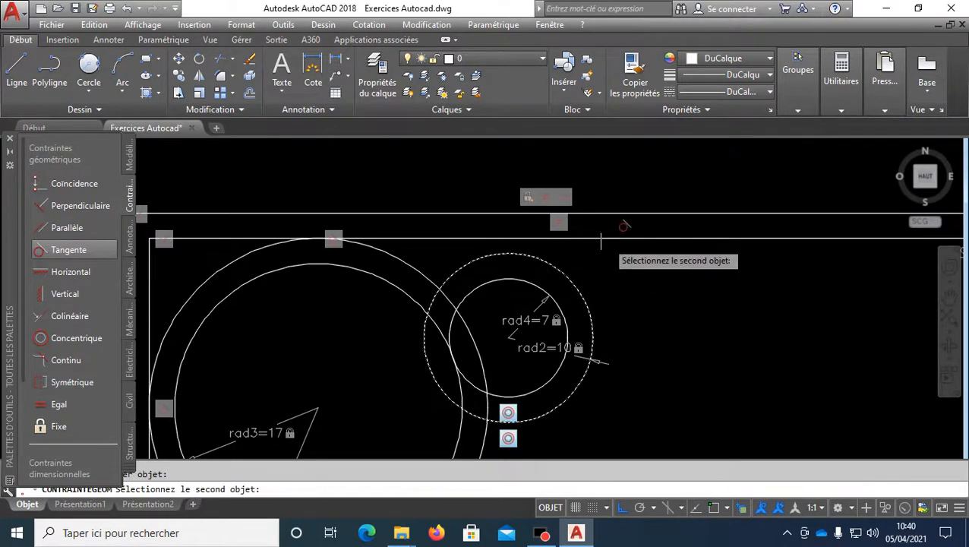
left_click(670, 239)
left_click(428, 363)
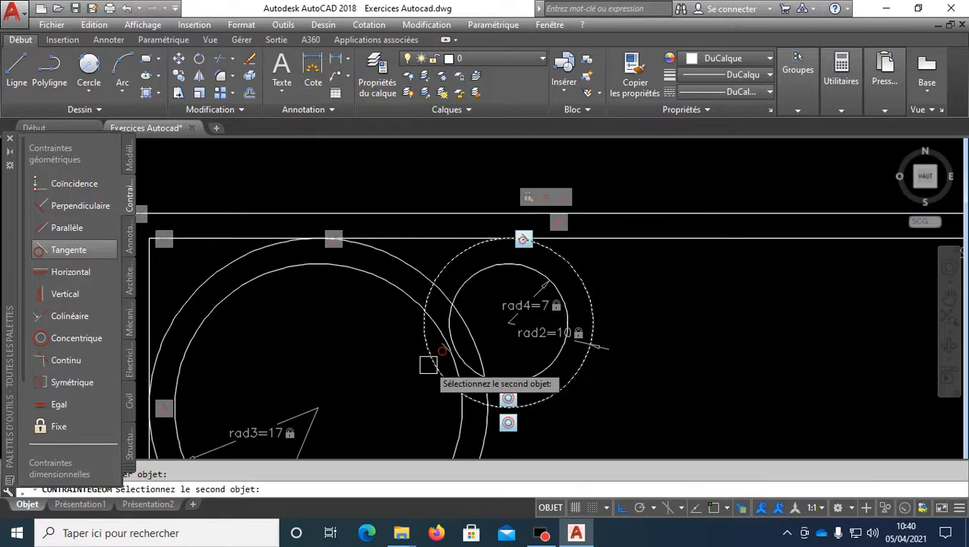
left_click(480, 340)
scroll(480, 346, "down", 3)
Make the small circle of diameter 3.51 tangent to the circle of radius 20.
scroll(524, 331, "up", 8)
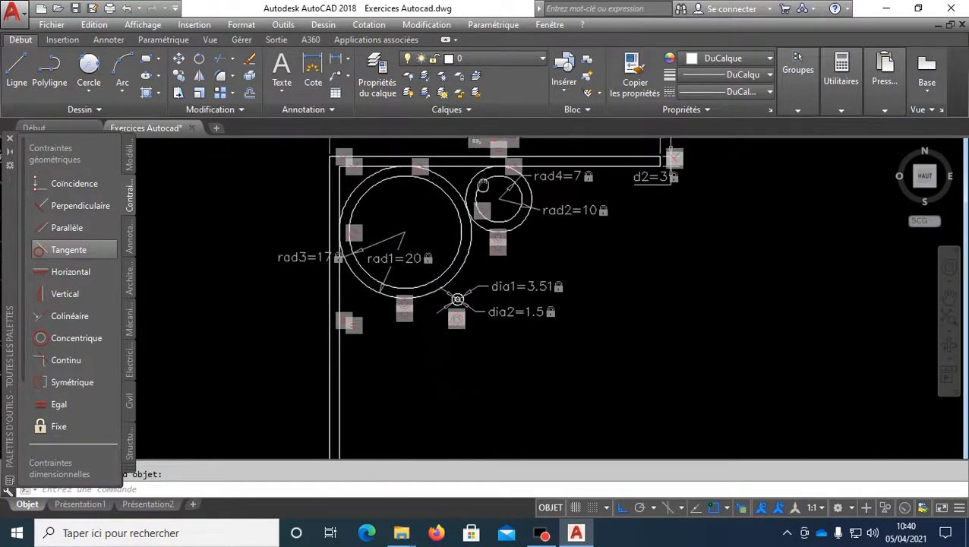
scroll(524, 319, "up", 2)
key("Return")
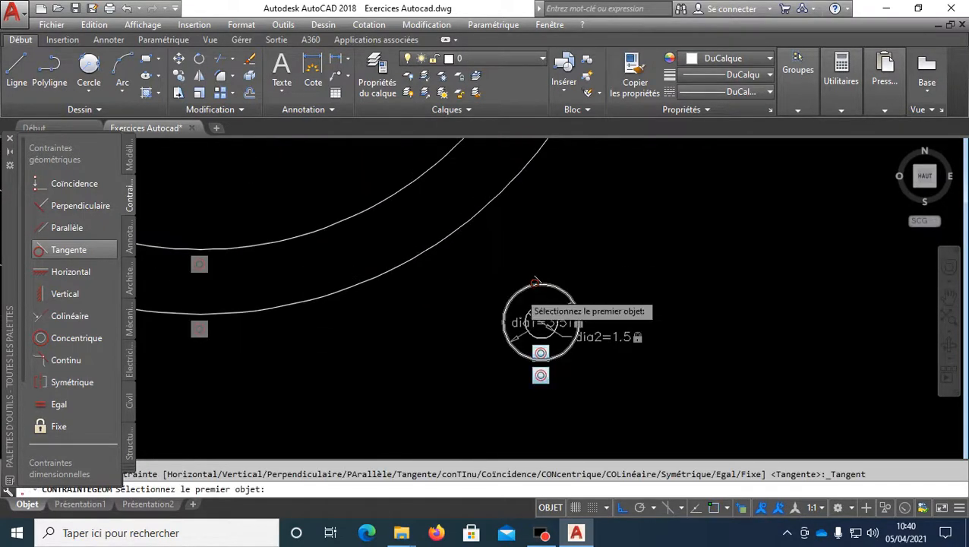
left_click(535, 282)
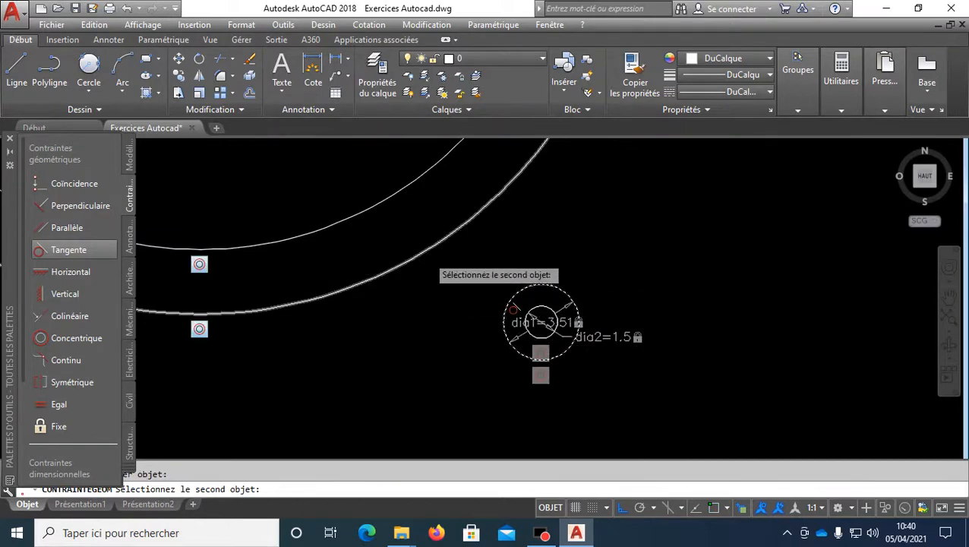
left_click(428, 239)
scroll(531, 259, "down", 2)
scroll(511, 254, "down", 3)
scroll(486, 297, "up", 2)
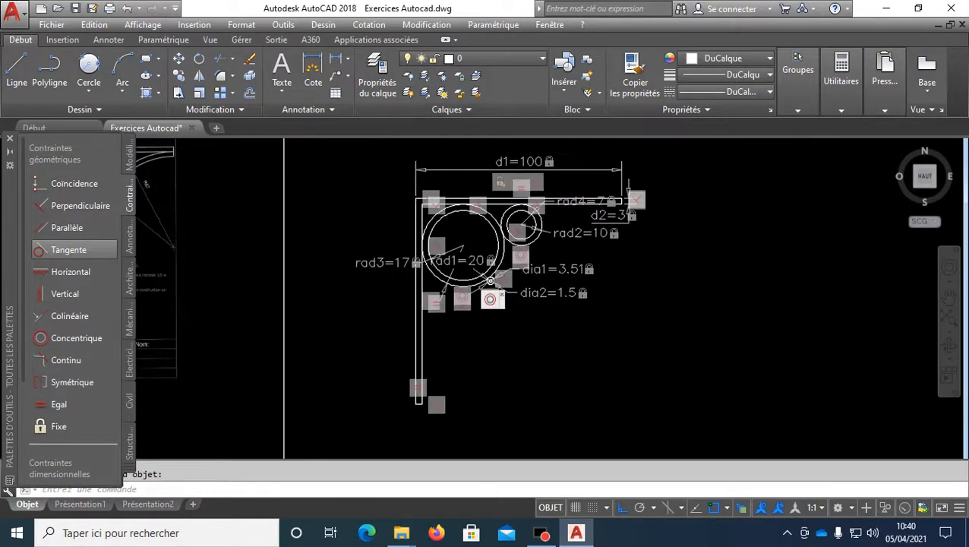
Mirror the concentric circles of radius 10 and 7 across the diagonal through the bracket's outer and inner corners, keeping the originals.
scroll(463, 289, "up", 2)
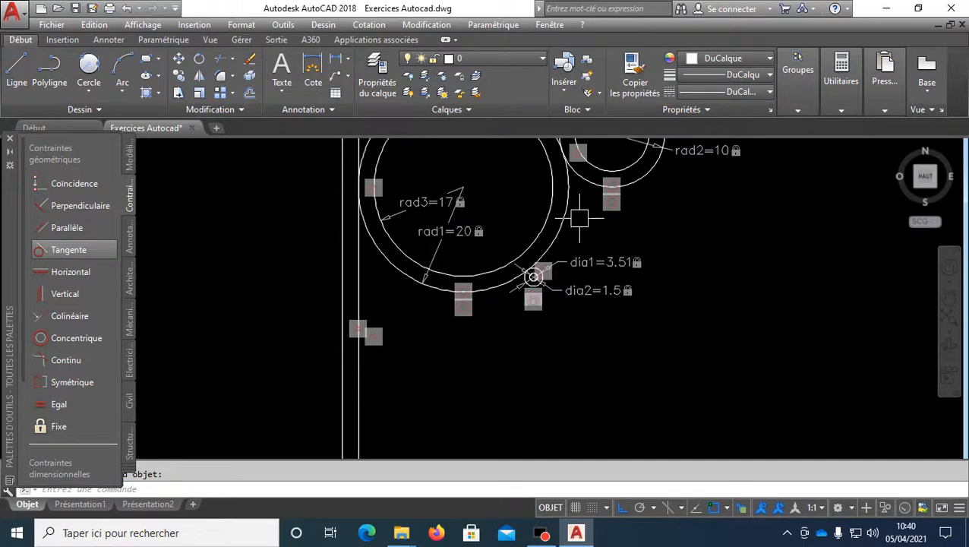
middle_click_drag(579, 217, 595, 354)
left_click(679, 325)
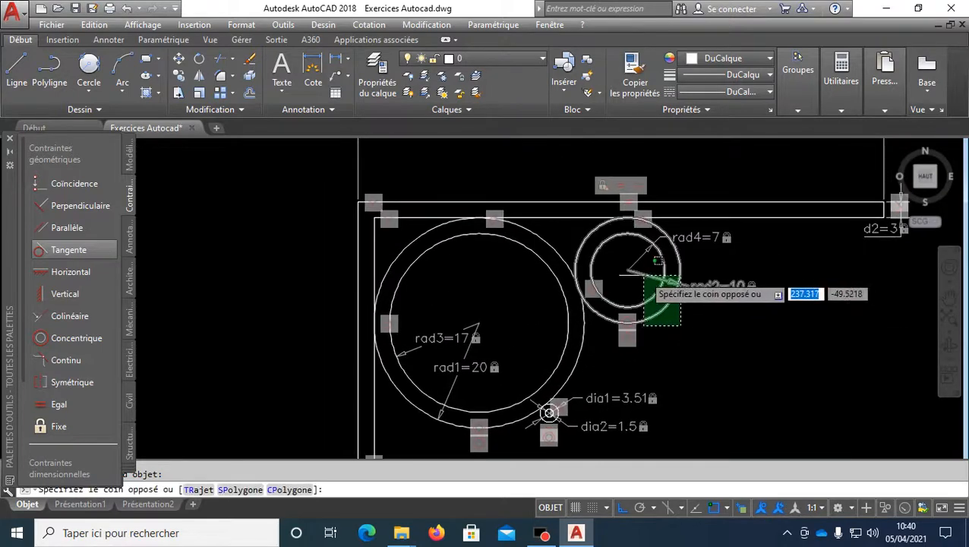
left_click(651, 300)
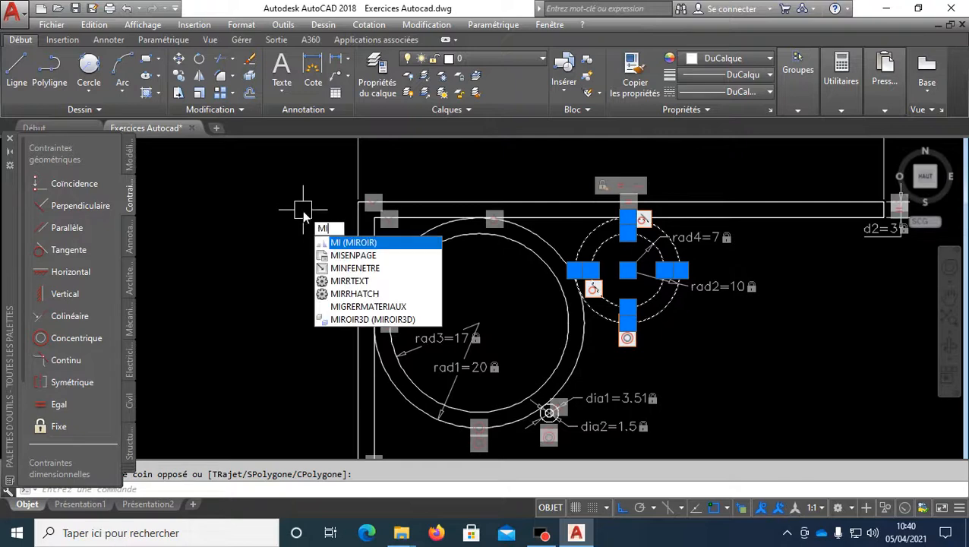
key("Return")
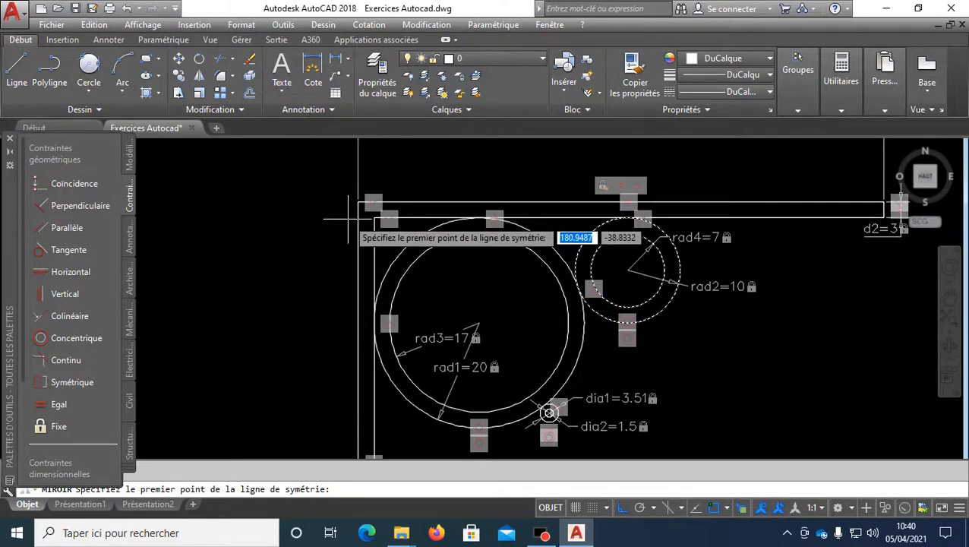
left_click(350, 218)
scroll(373, 228, "up", 2)
left_click(372, 229)
scroll(390, 220, "down", 3)
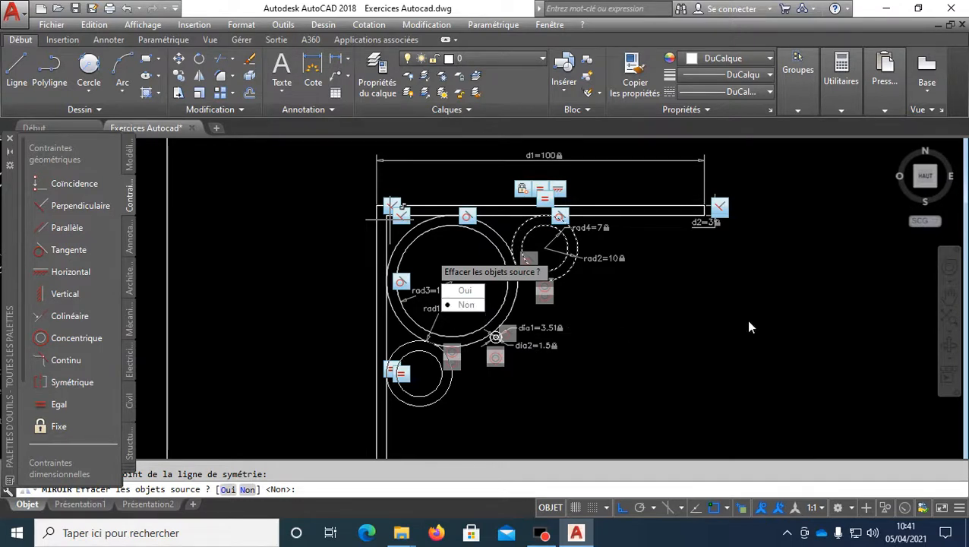
key("Return")
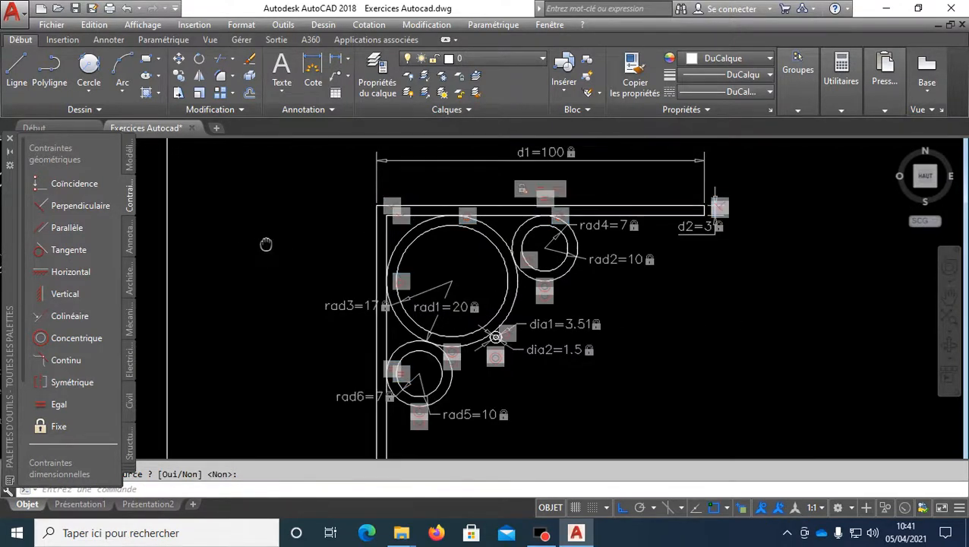
Move the mirrored circle pair away from the vertical bar by the centre of its inner circle.
middle_click_drag(266, 244, 269, 220)
scroll(481, 388, "up", 2)
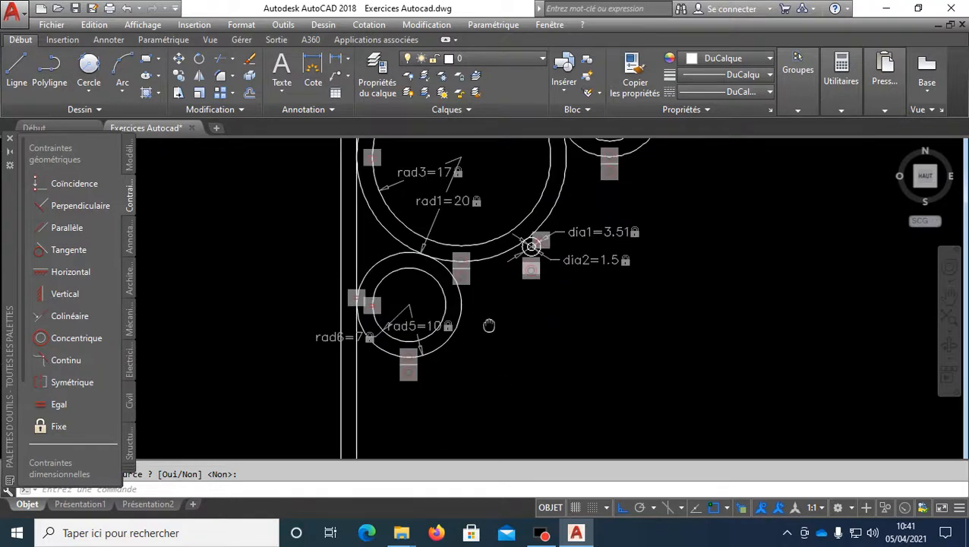
middle_click_drag(489, 325, 466, 329)
scroll(354, 319, "up", 1)
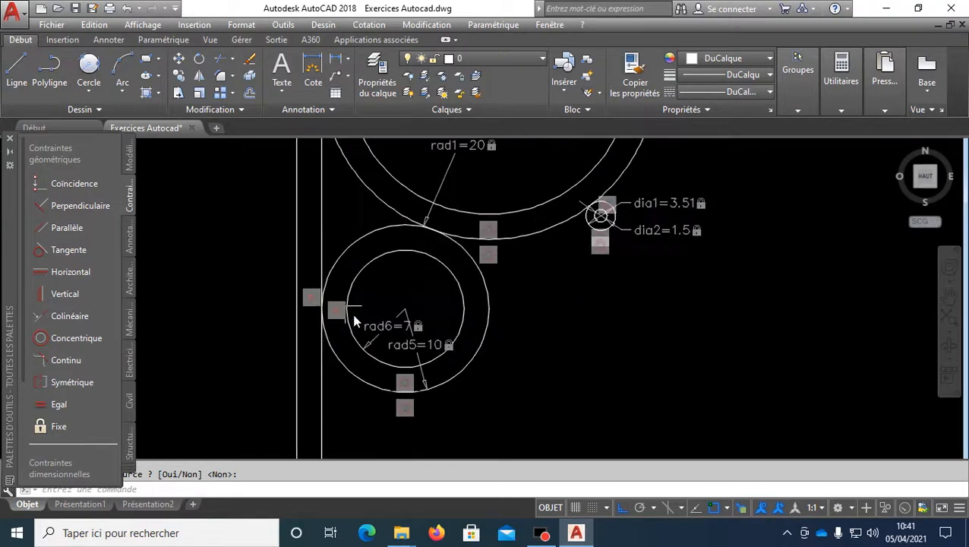
left_click(368, 232)
key("Escape")
left_click(393, 258)
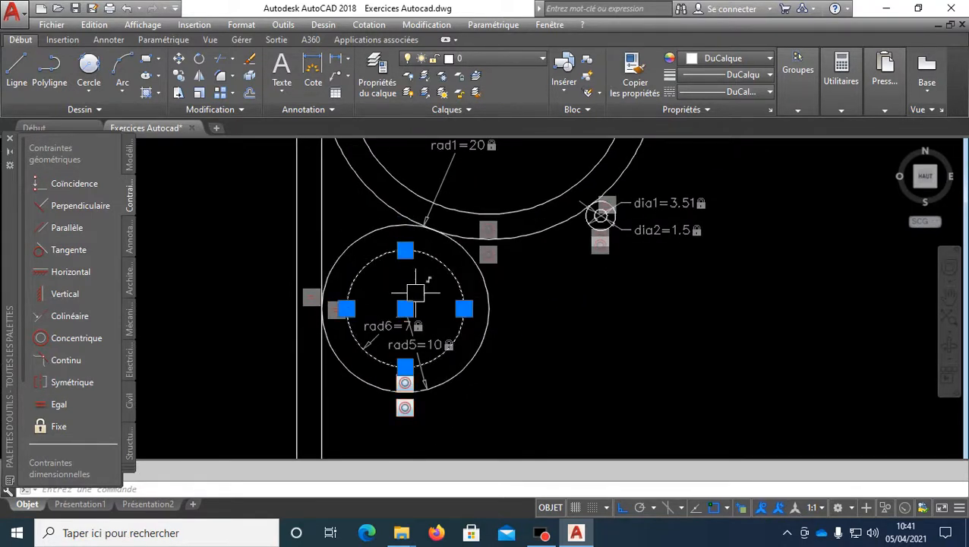
left_click(404, 307)
left_click(572, 370)
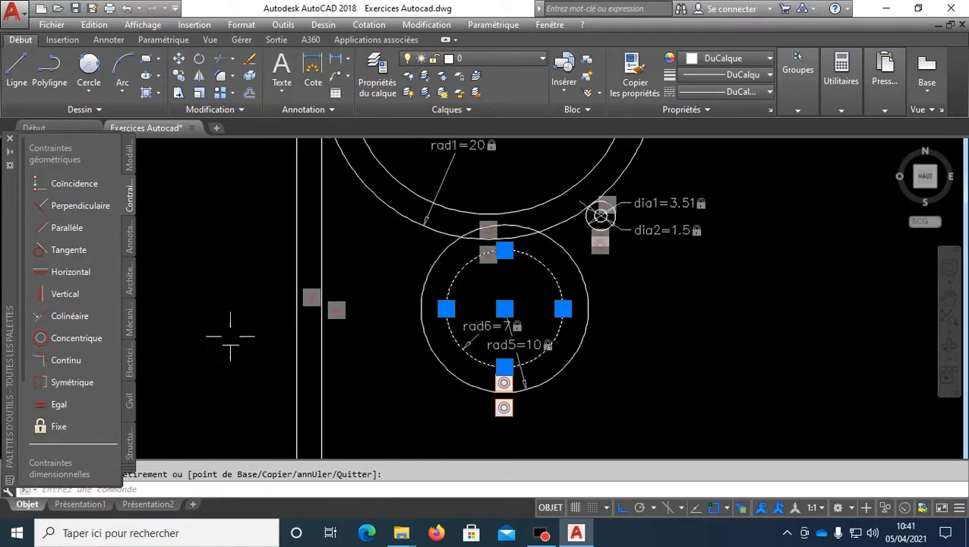
key("Escape")
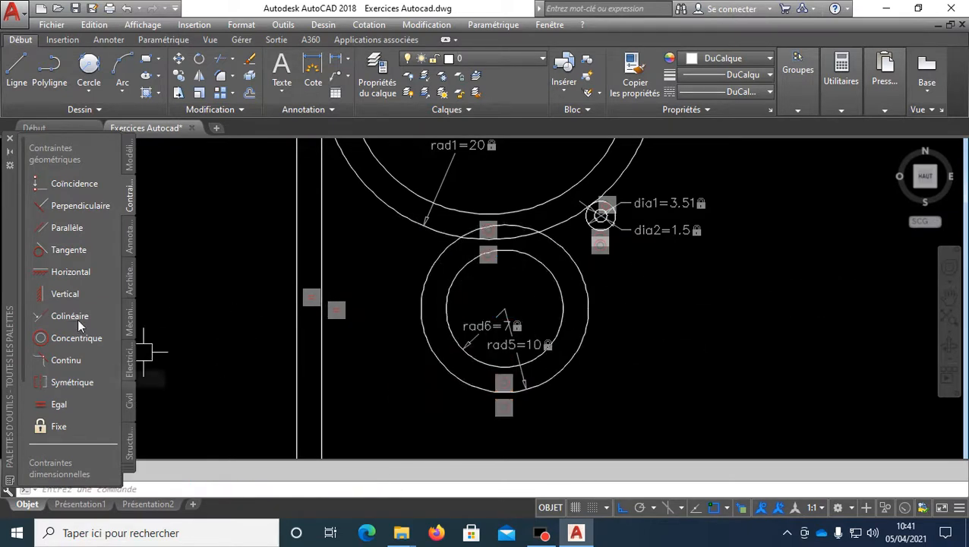
Make the mirrored circle of radius 10 tangent to the circle of radius 20 and to the vertical bar's inner edge.
left_click(45, 253)
left_click(509, 237)
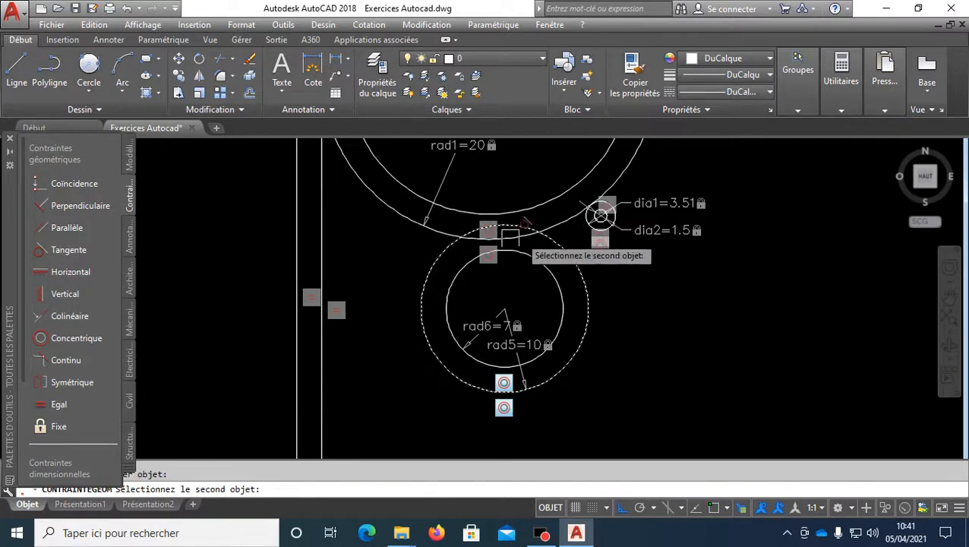
left_click(497, 233)
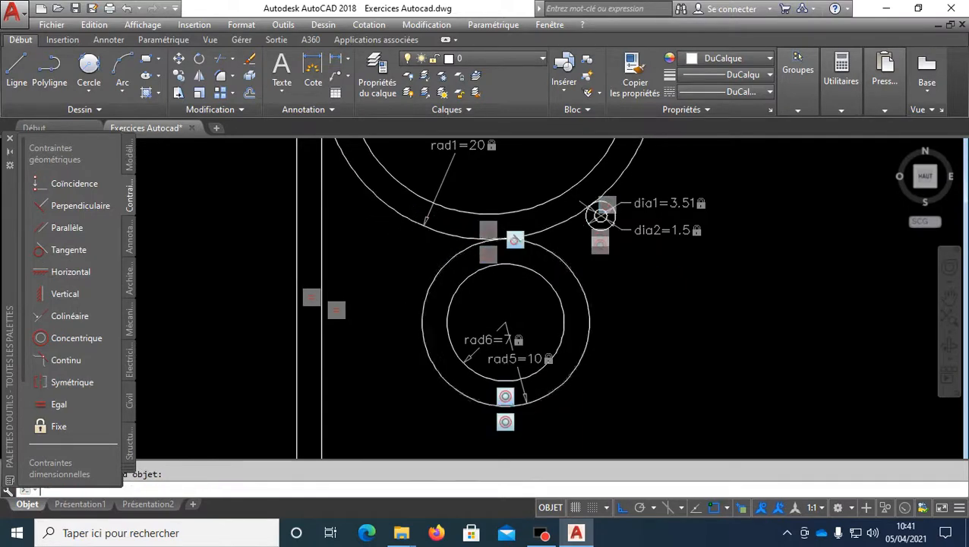
key("Return")
left_click(426, 341)
left_click(321, 369)
scroll(620, 318, "down", 2)
middle_click_drag(621, 319, 365, 355)
scroll(532, 255, "down", 4)
middle_click_drag(594, 272, 577, 270)
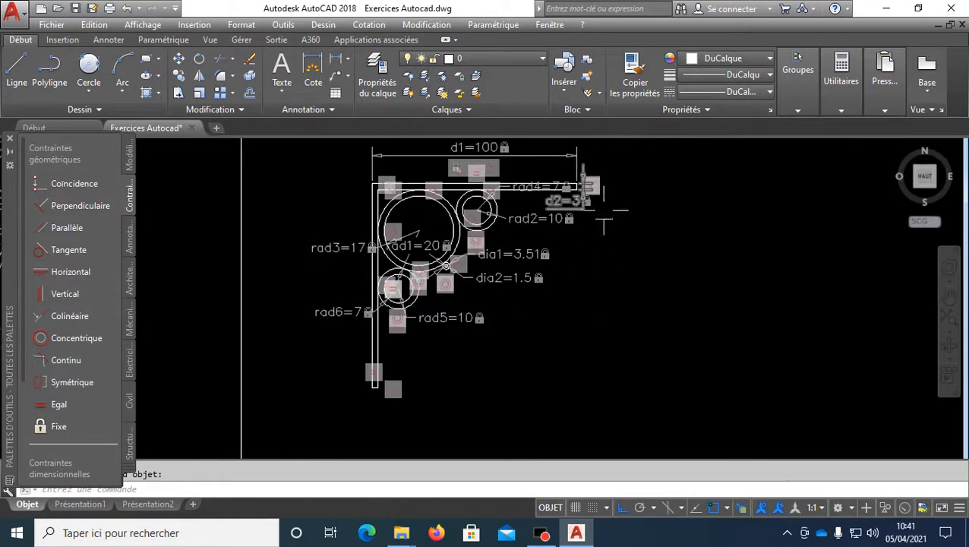
Draw a construction circle of radius 60 centred on the lower corner of the horizontal bar's free end.
scroll(603, 220, "up", 2)
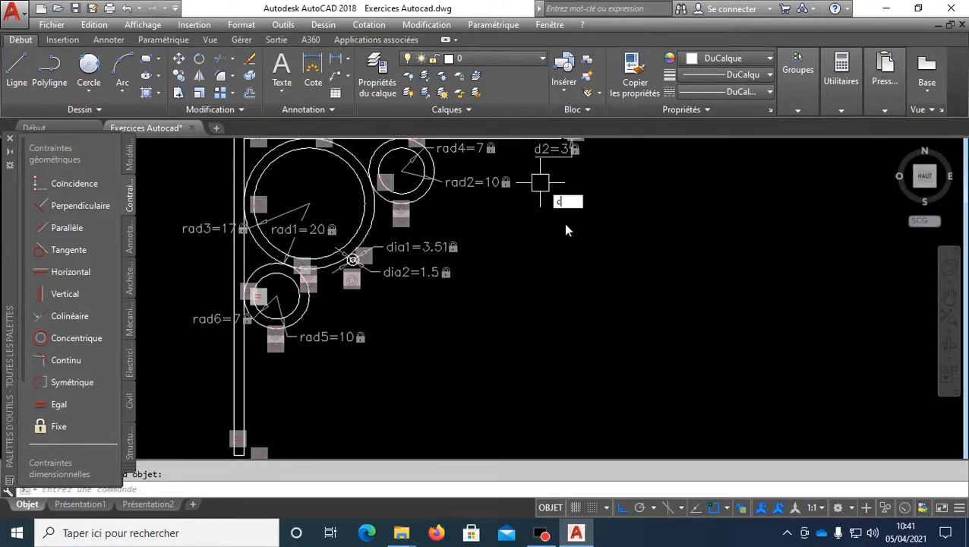
key("Return")
middle_click_drag(574, 234, 589, 403)
scroll(568, 317, "up", 4)
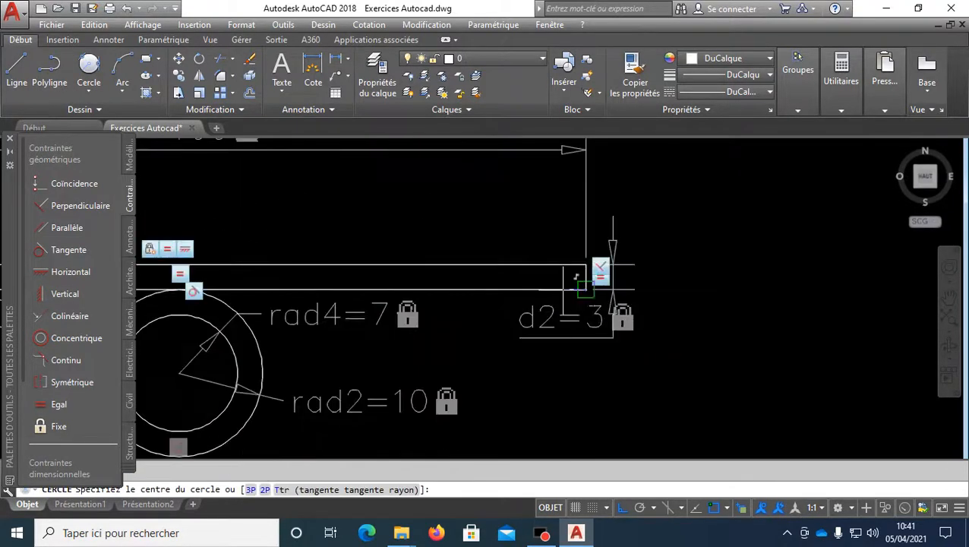
left_click(579, 282)
scroll(581, 283, "down", 5)
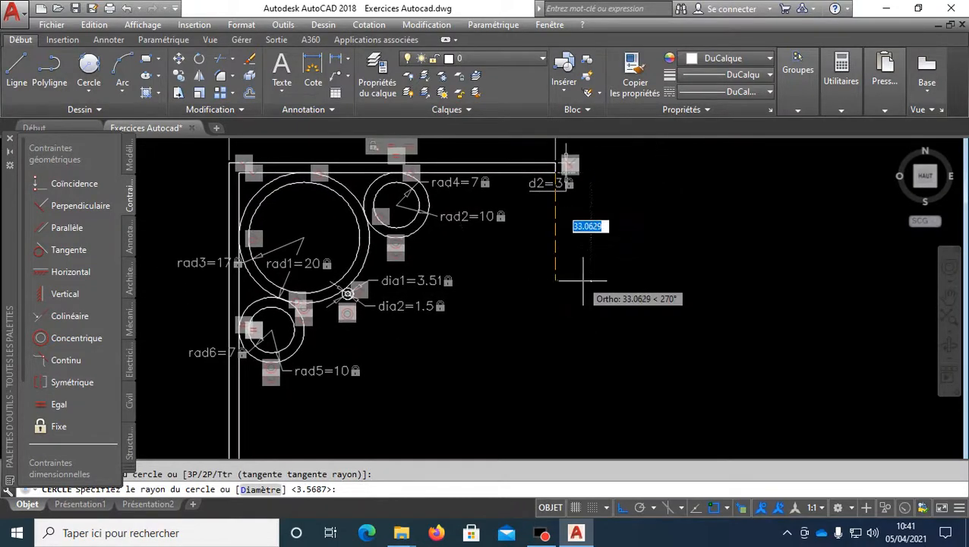
type("6")
key("Return")
scroll(610, 294, "down", 4)
Draw a second circle of radius 60 centred on the construction circle's lowest point, and delete the construction circle.
key("Return")
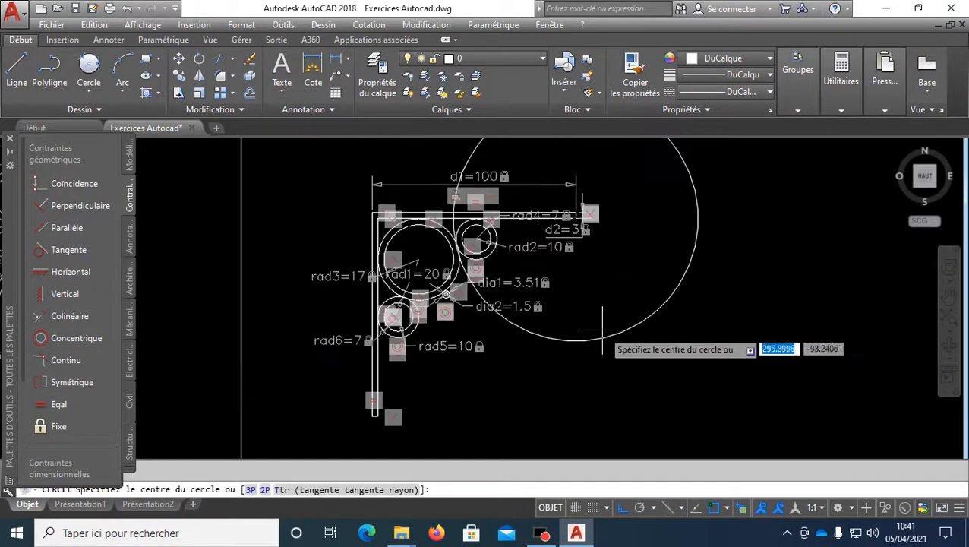
left_click(574, 339)
scroll(605, 367, "up", 3)
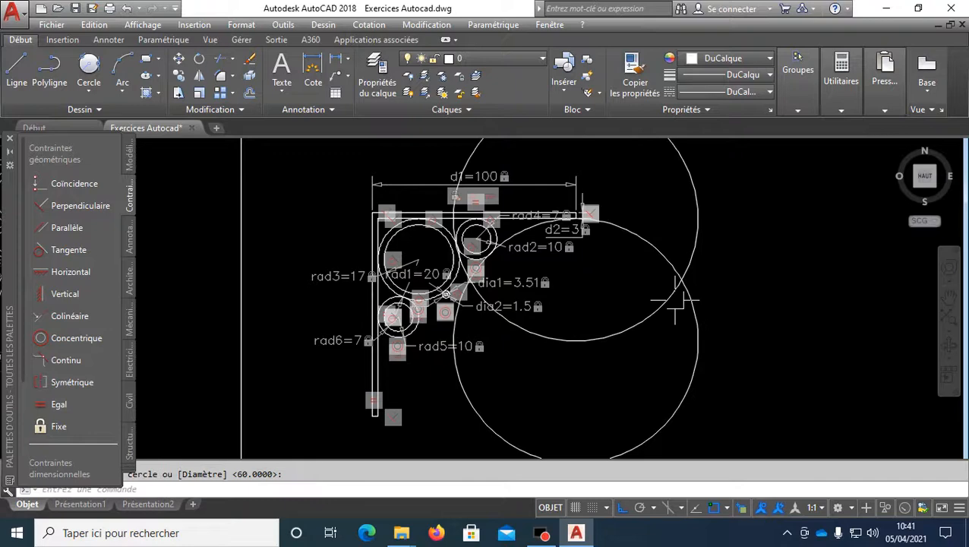
left_click(696, 251)
key("Return")
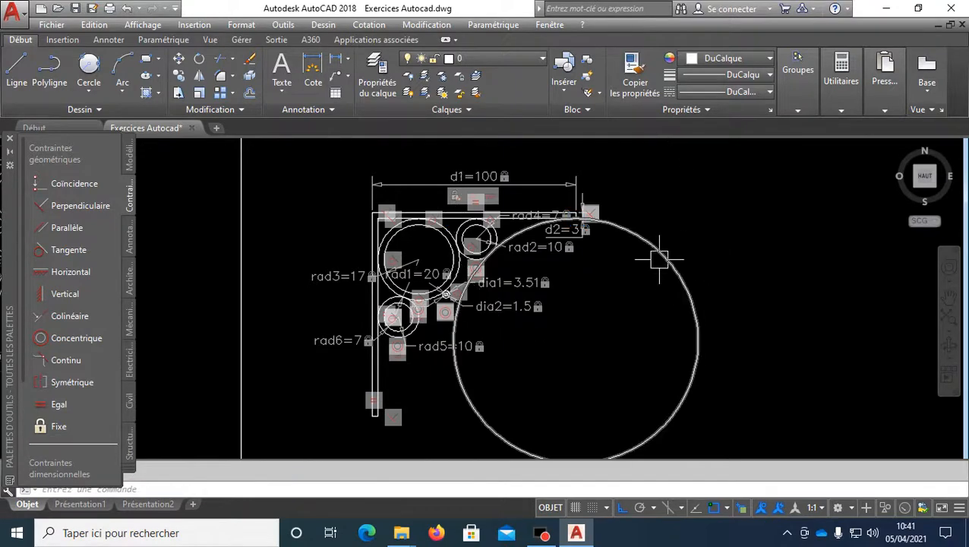
left_click(661, 245)
type("mi")
key("Return")
scroll(592, 251, "up", 5)
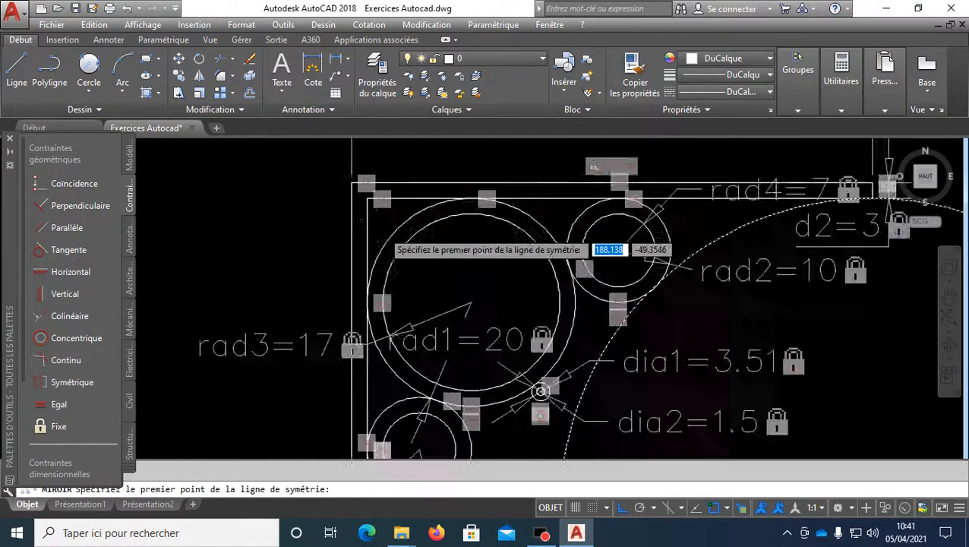
left_click(346, 152)
left_click(367, 199)
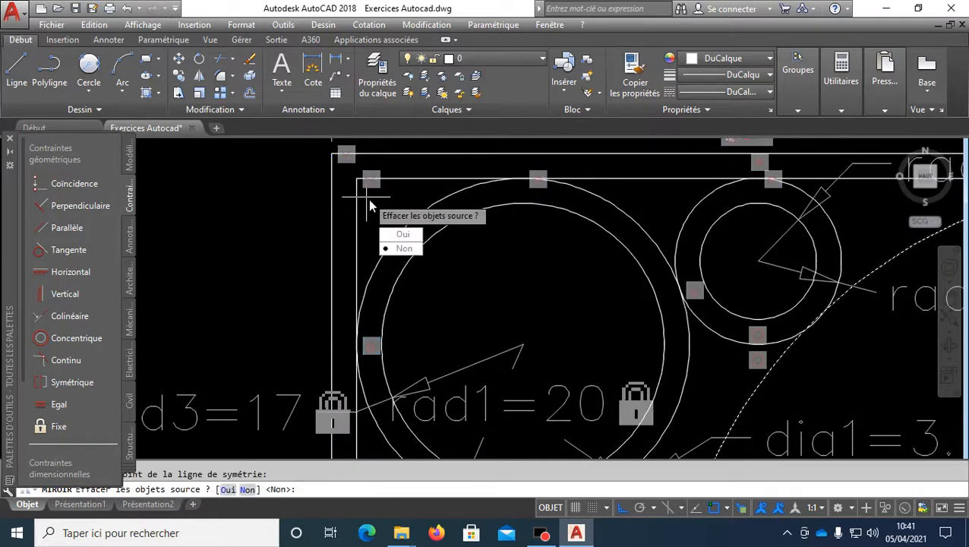
key("Escape")
scroll(373, 215, "down", 4)
Mirror the circle of radius 60 across the diagonal through the bracket's outer and inner corners, keeping the original.
key("Return")
left_click(755, 212)
key("Return")
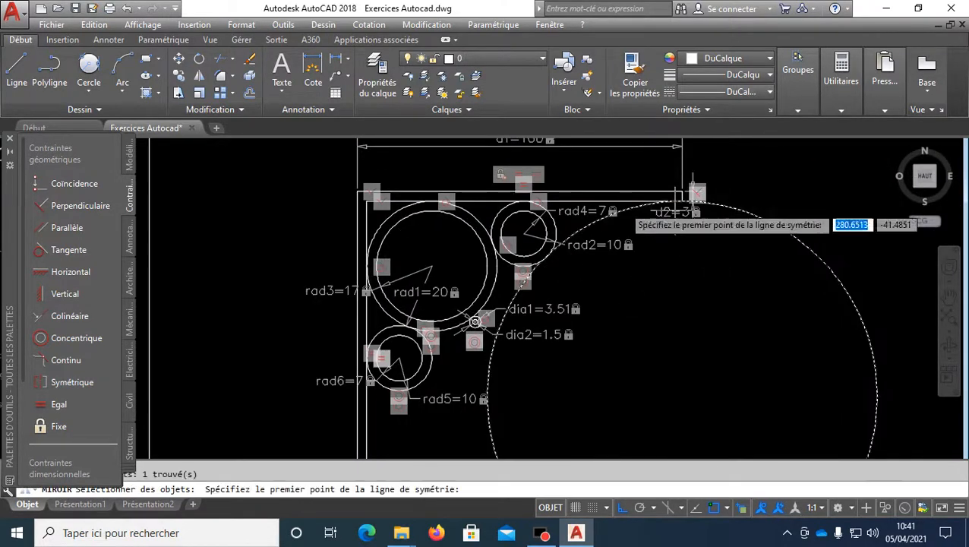
scroll(383, 182, "up", 4)
left_click(362, 227)
left_click(386, 253)
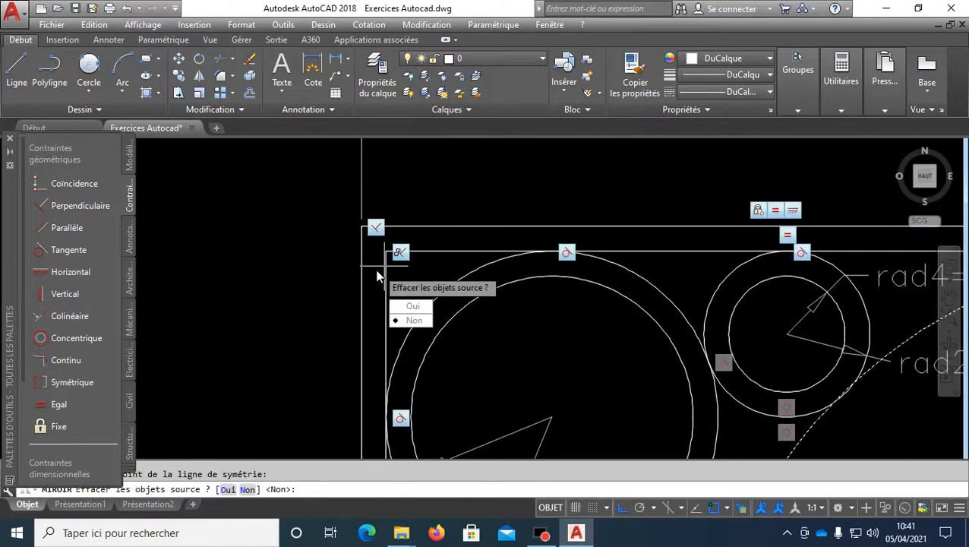
scroll(387, 253, "down", 4)
key("Return")
Trim both circles of radius 60 down to the two arcs that border the bracket between the bar ends.
type("aj")
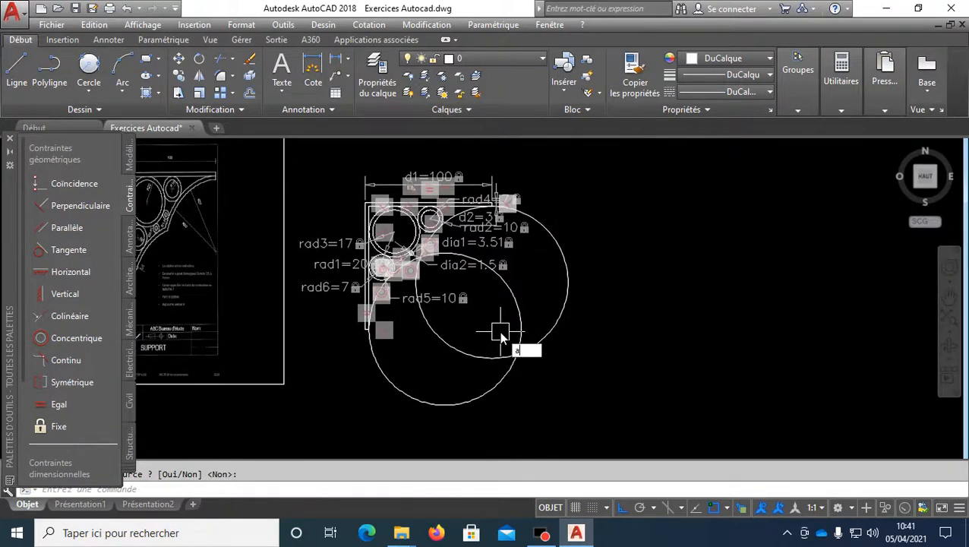
key("Return")
key("Return")
left_click(558, 397)
left_click(490, 346)
key("Return")
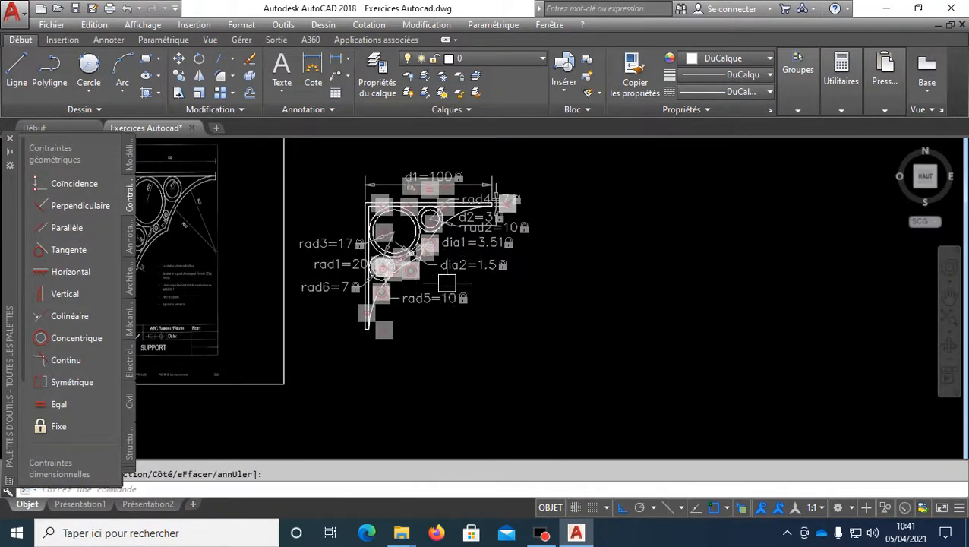
scroll(463, 319, "up", 5)
scroll(398, 293, "up", 5)
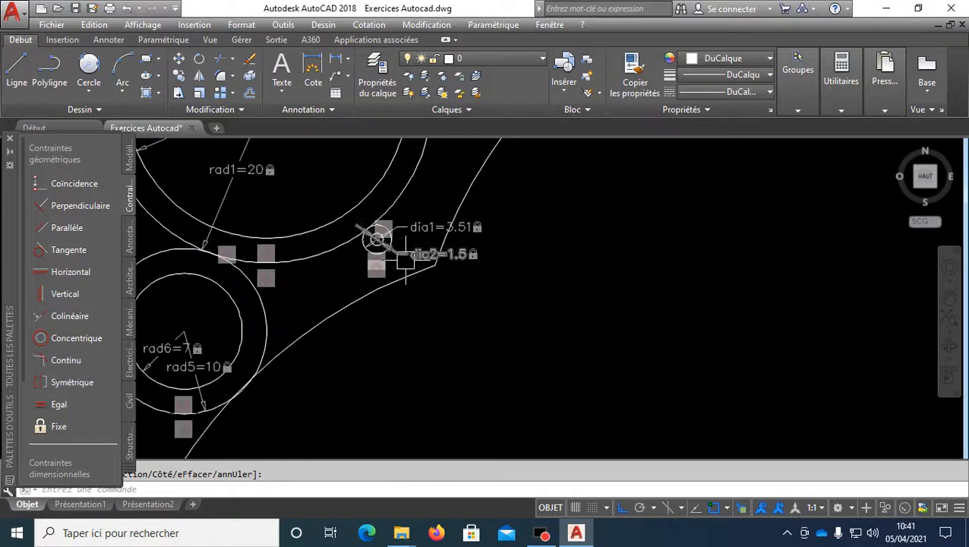
mouse_move(406, 254)
middle_mouse_down()
mouse_move(476, 250)
mouse_move(491, 281)
middle_mouse_up()
scroll(492, 281, "down", 2)
scroll(460, 258, "down", 3)
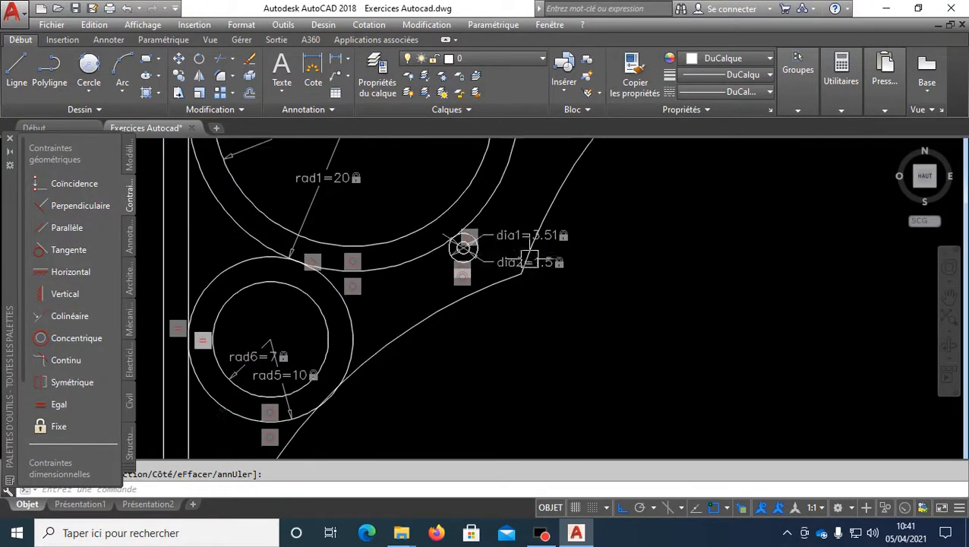
Delete the diameter constraint of the outer small circle beside the meeting point of the two border arcs.
mouse_move(460, 250)
middle_mouse_down()
mouse_move(929, 218)
mouse_move(898, 239)
mouse_move(727, 293)
mouse_move(610, 297)
mouse_move(452, 329)
mouse_move(369, 314)
middle_mouse_up()
scroll(453, 329, "up", 4)
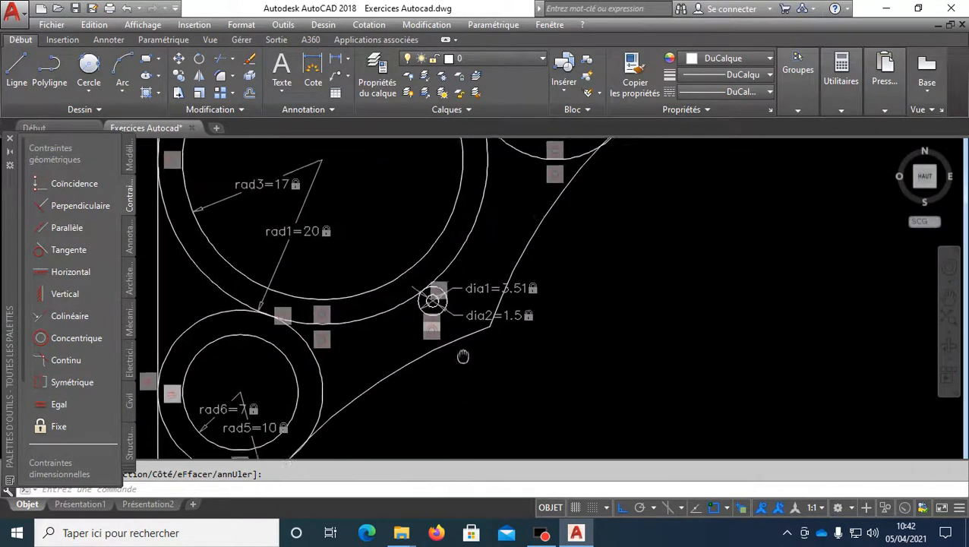
scroll(514, 273, "up", 5)
scroll(325, 316, "up", 4)
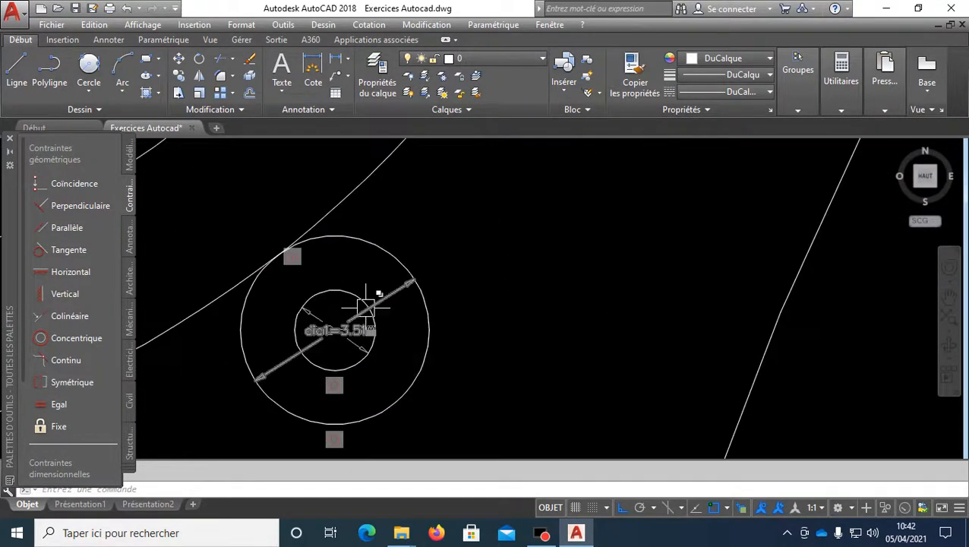
scroll(402, 290, "down", 2)
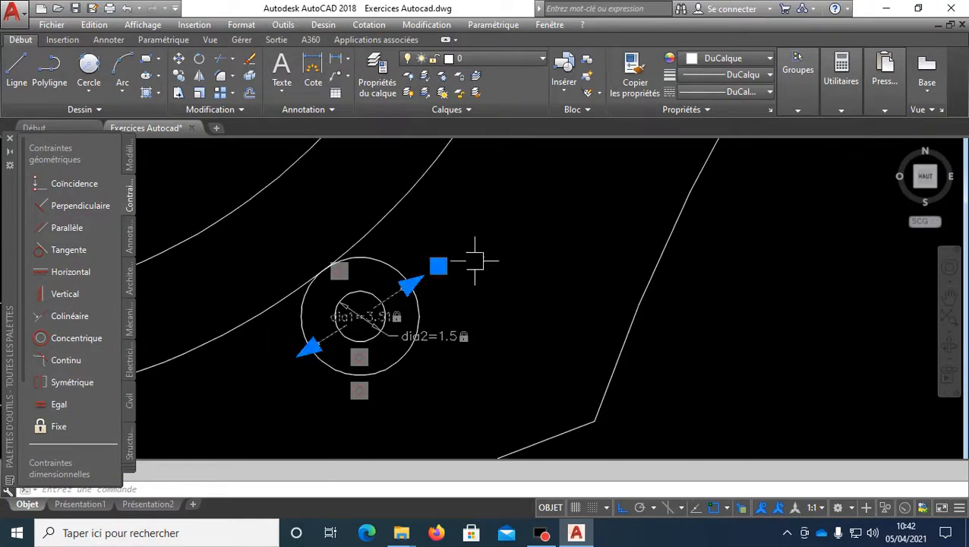
key("Delete")
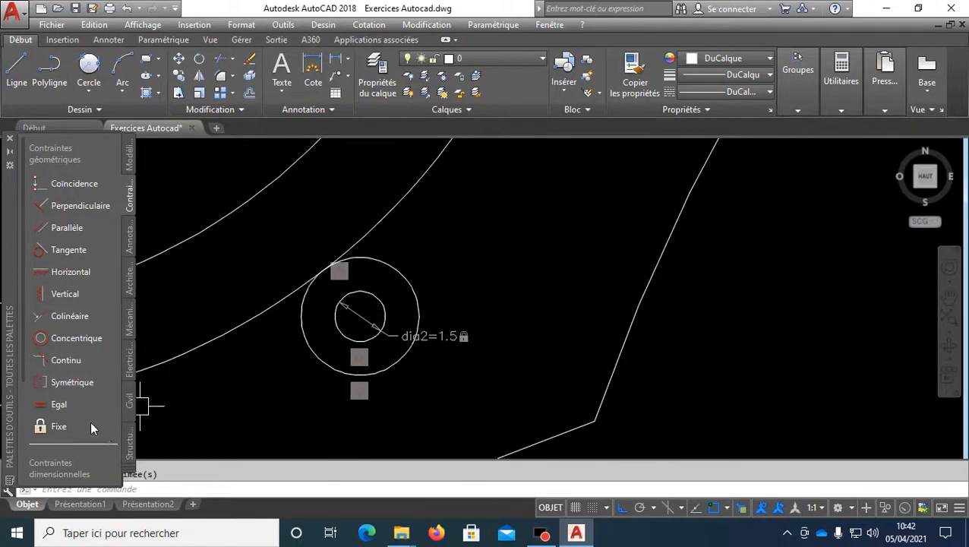
Add a radius constraint of 3.51 to the outer small circle.
scroll(90, 424, "down", 3)
left_click(51, 450)
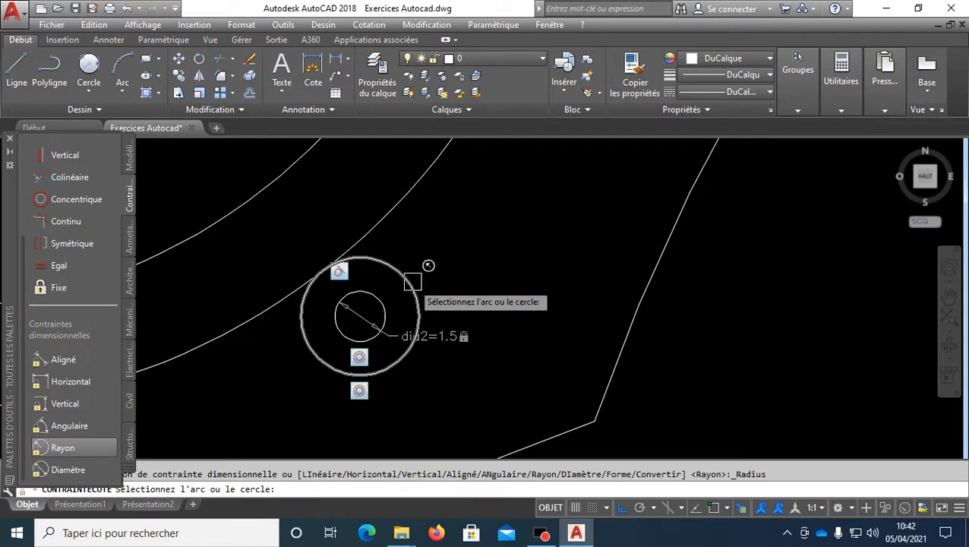
left_click(406, 268)
left_click(472, 252)
type("3.51")
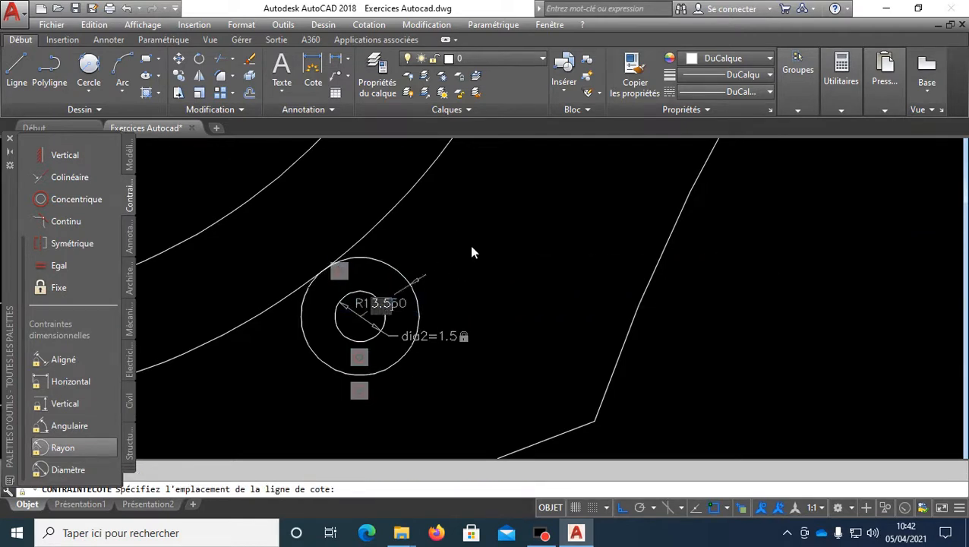
key("Return")
middle_click_drag(476, 334, 482, 302)
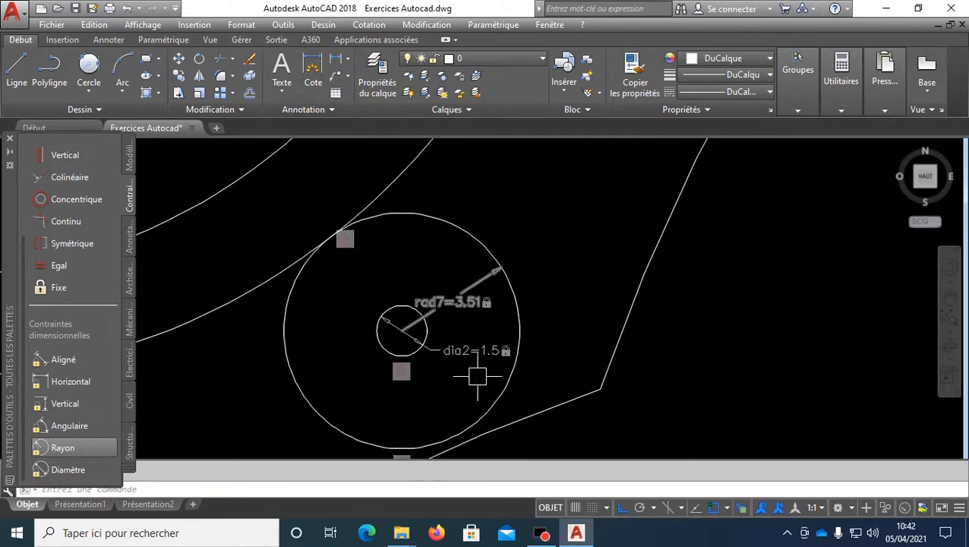
Replace the inner small circle's diameter constraint with a radius constraint of 1.5.
left_click(482, 385)
left_click(454, 334)
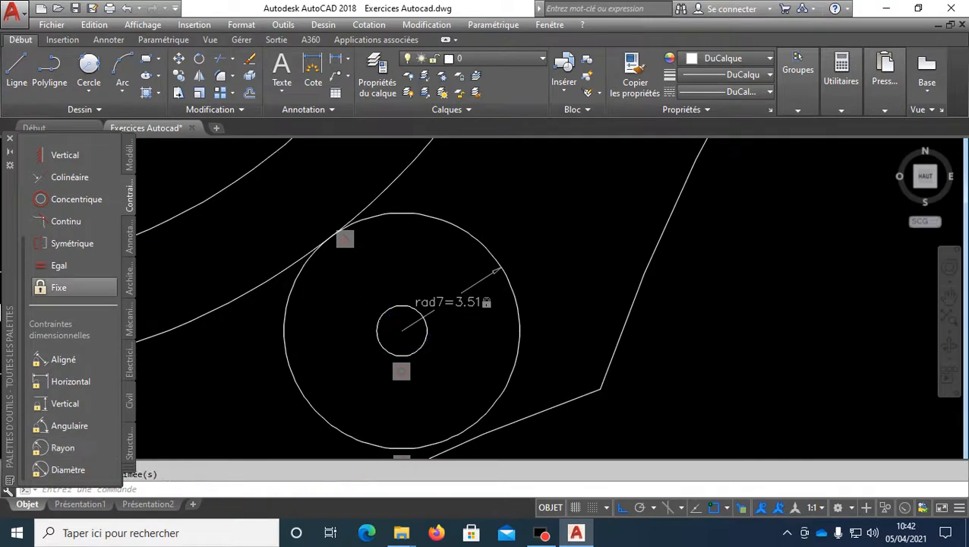
left_click(75, 448)
left_click(383, 348)
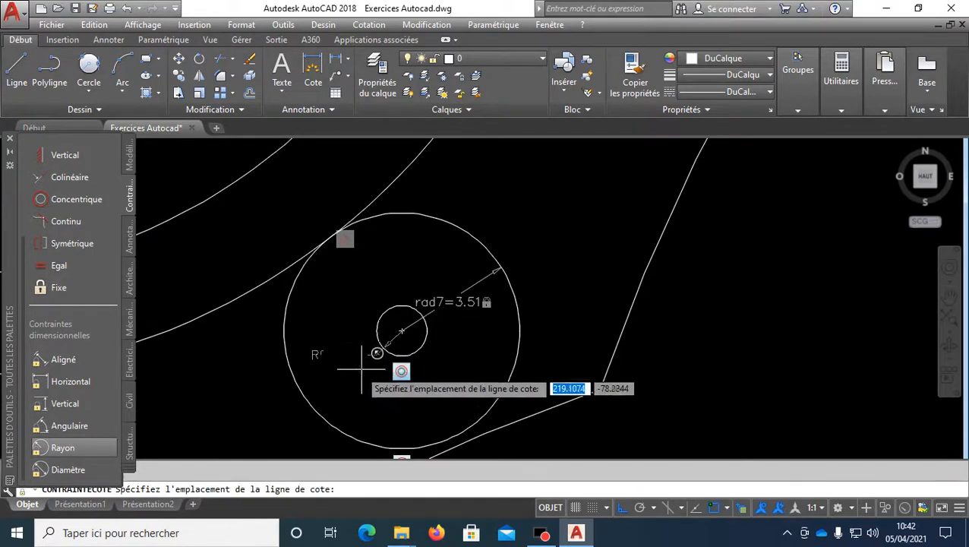
left_click(350, 382)
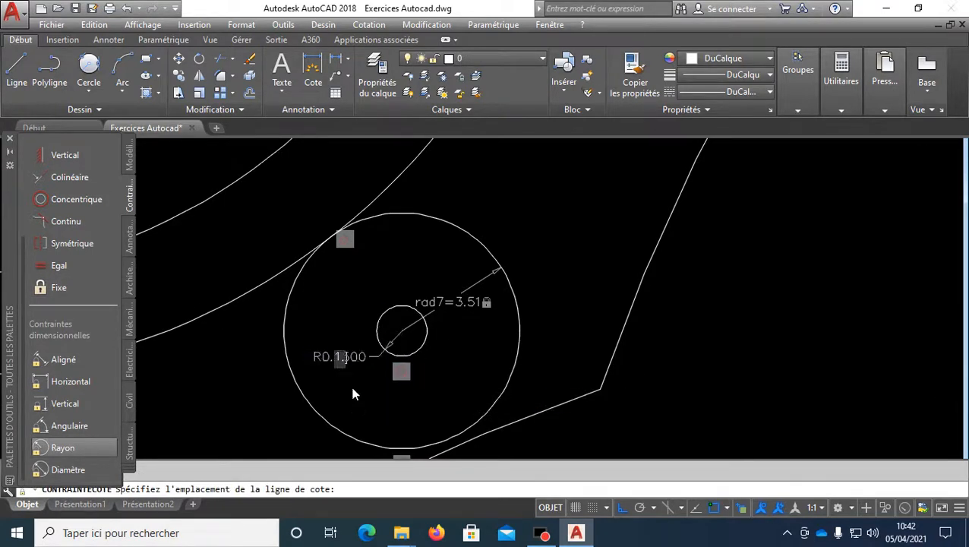
type("1.5")
key("Return")
scroll(478, 368, "down", 3)
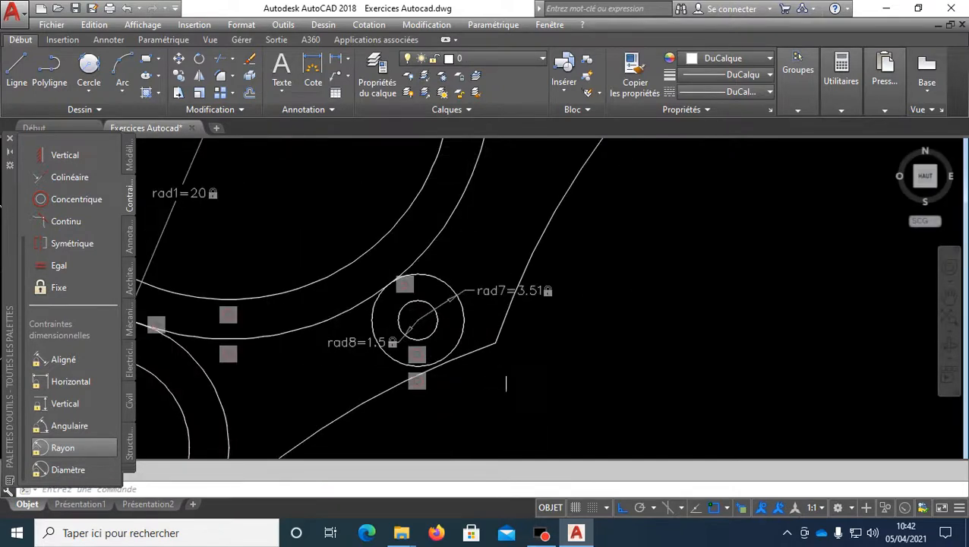
Add a radius constraint of 60 to the upper border arc that ends at the horizontal bar.
scroll(505, 384, "down", 6)
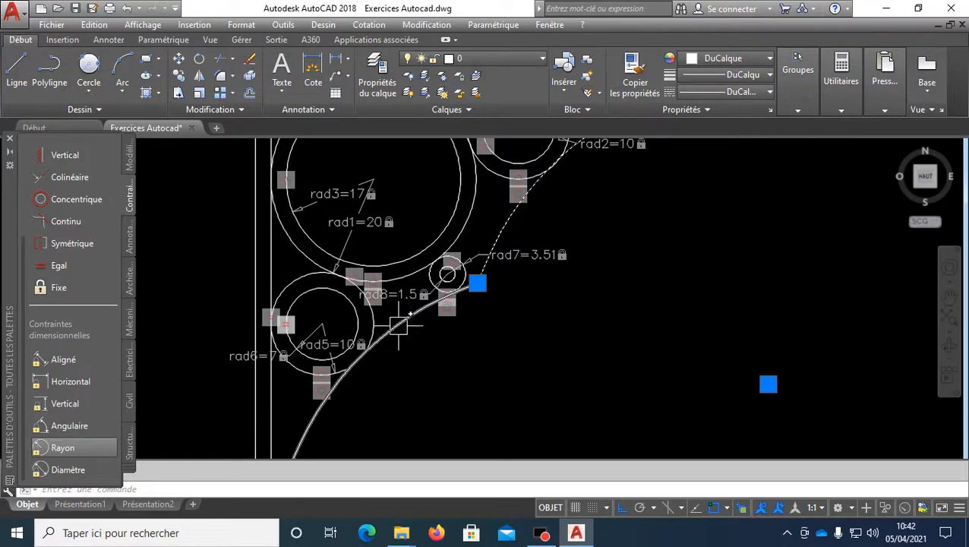
scroll(618, 239, "down", 2)
middle_click_drag(618, 239, 505, 314)
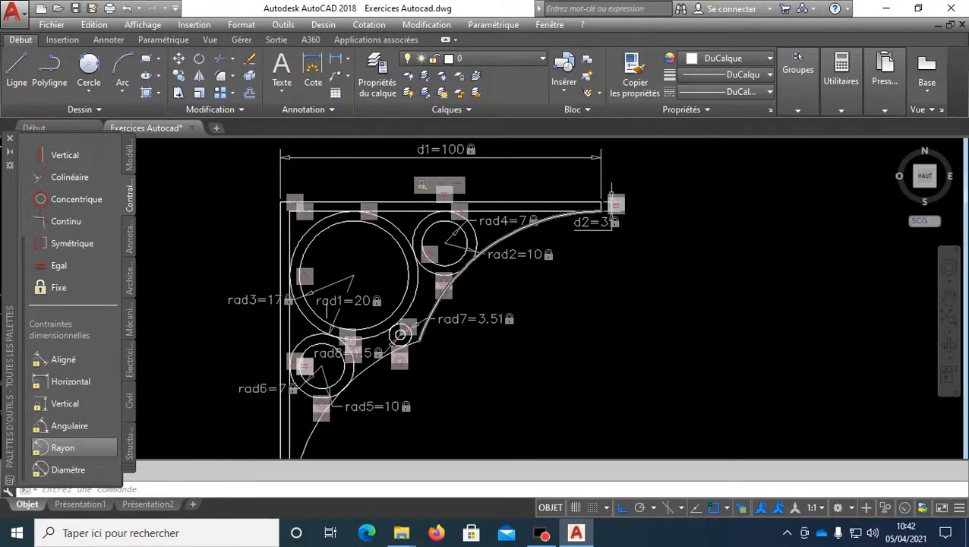
left_click(57, 447)
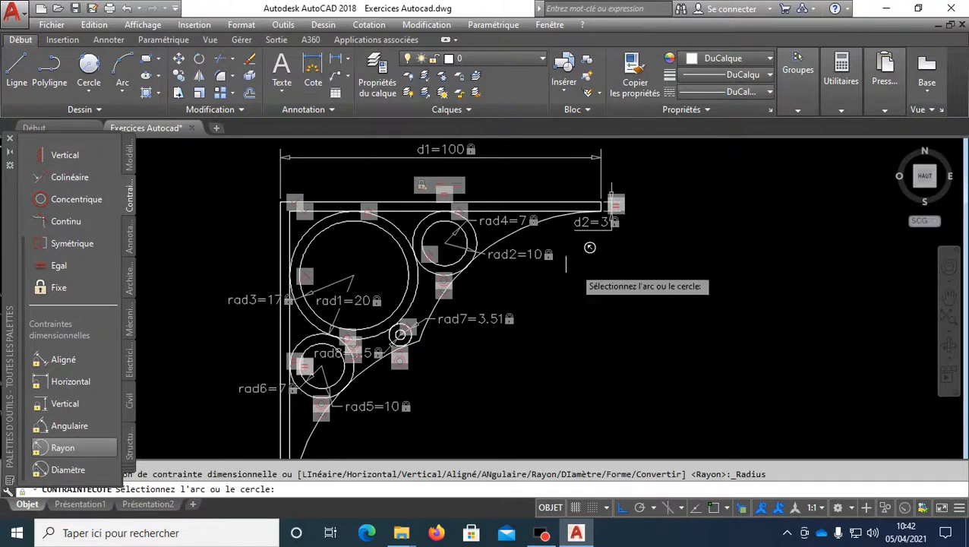
scroll(543, 245, "up", 2)
left_click(494, 231)
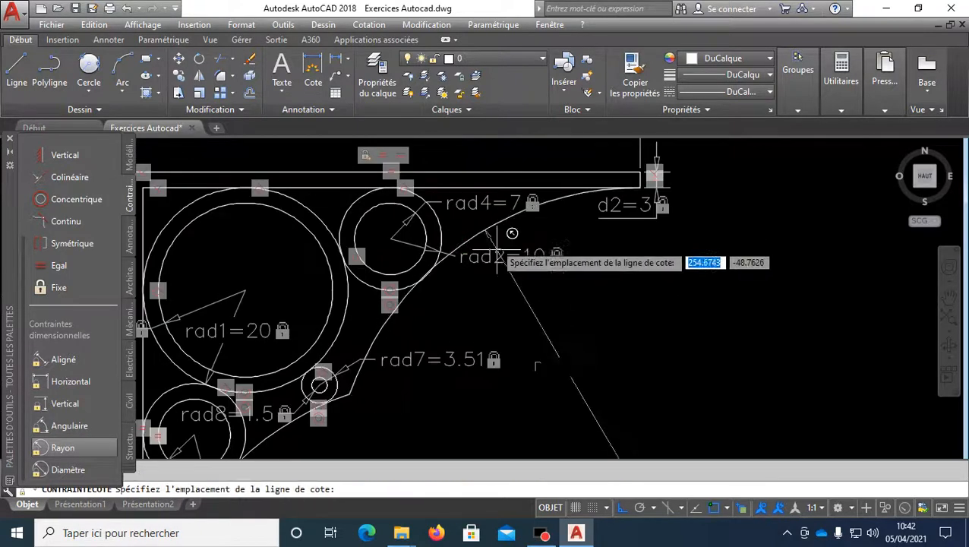
left_click(533, 316)
key("Return")
scroll(620, 312, "down", 3)
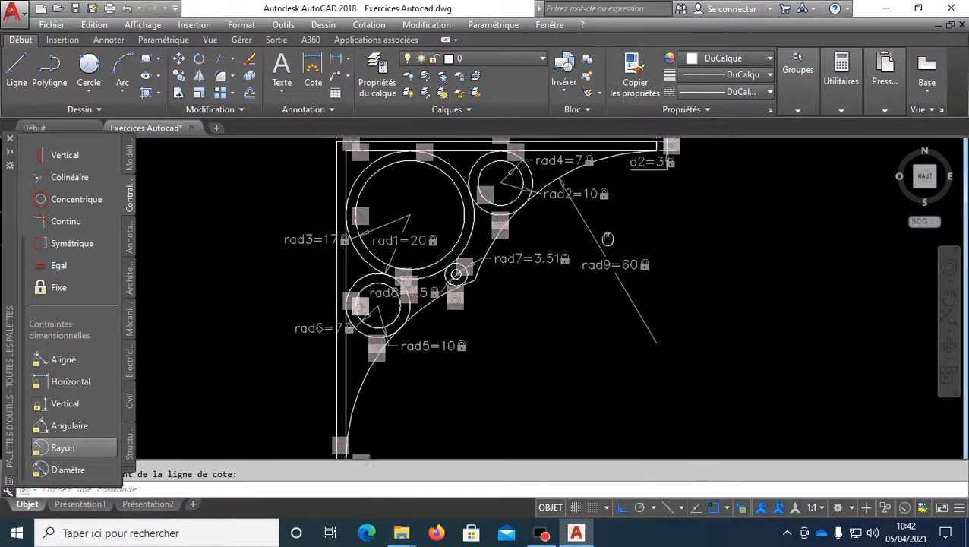
Apply an Equal constraint between the upper border arc and the lower border arc.
left_click(53, 265)
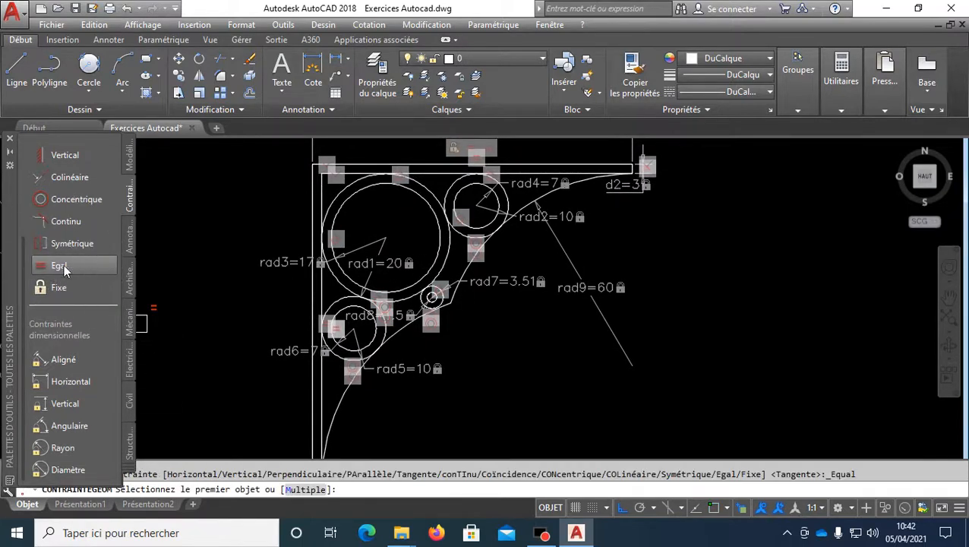
scroll(467, 262, "up", 4)
left_click(467, 262)
scroll(411, 334, "down", 3)
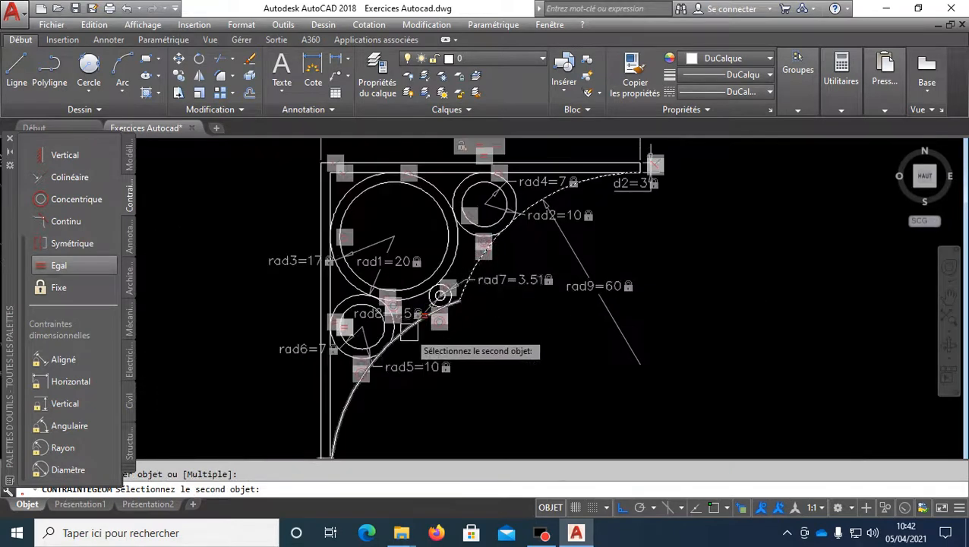
scroll(406, 328, "up", 1)
scroll(448, 325, "down", 2)
Make the adjoining endpoints of the two border arcs coincident at the point where they meet.
scroll(440, 307, "up", 5)
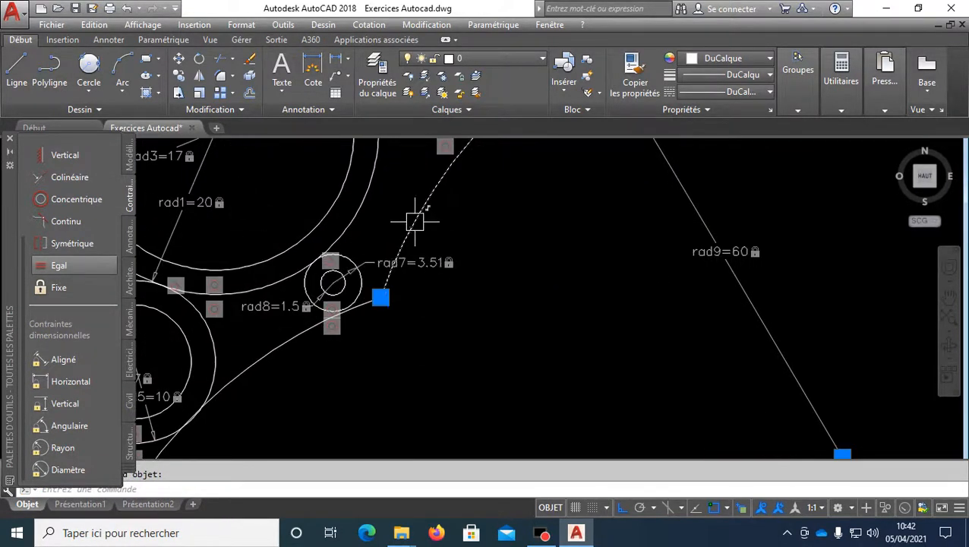
scroll(384, 318, "up", 4)
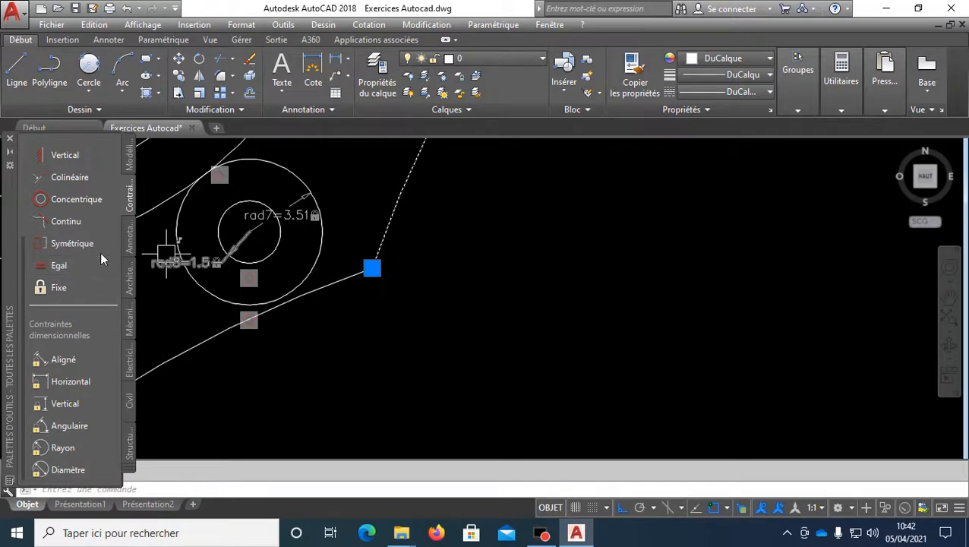
scroll(100, 232, "up", 3)
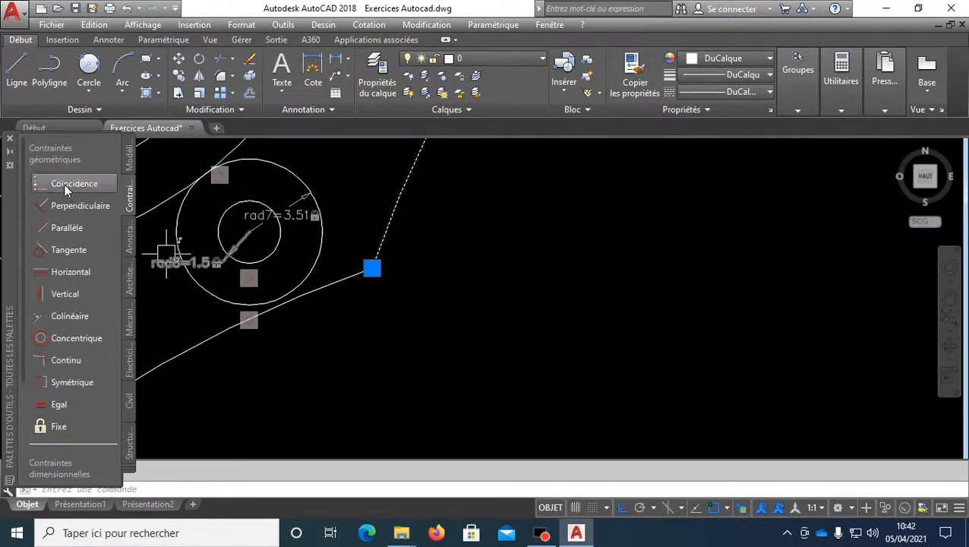
left_click(65, 183)
scroll(363, 271, "up", 3)
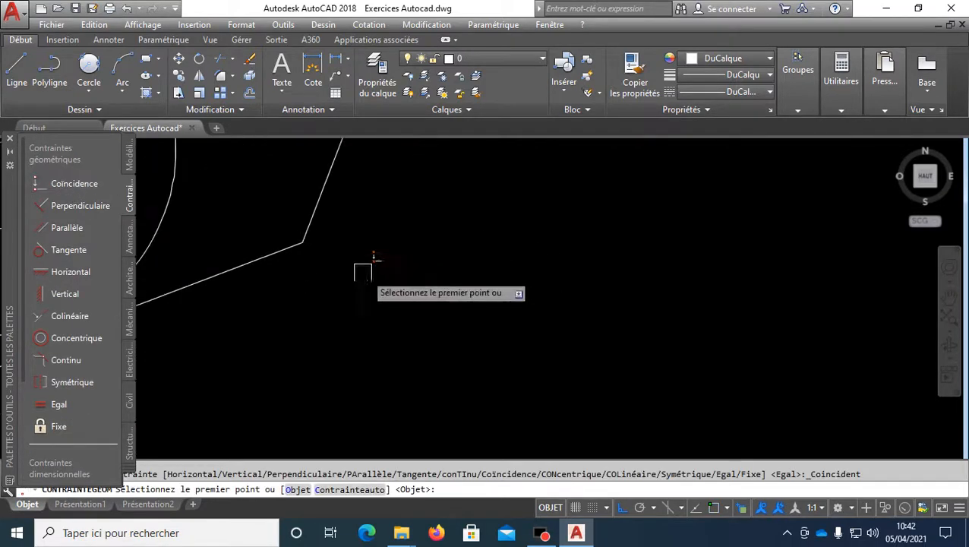
left_click(275, 256)
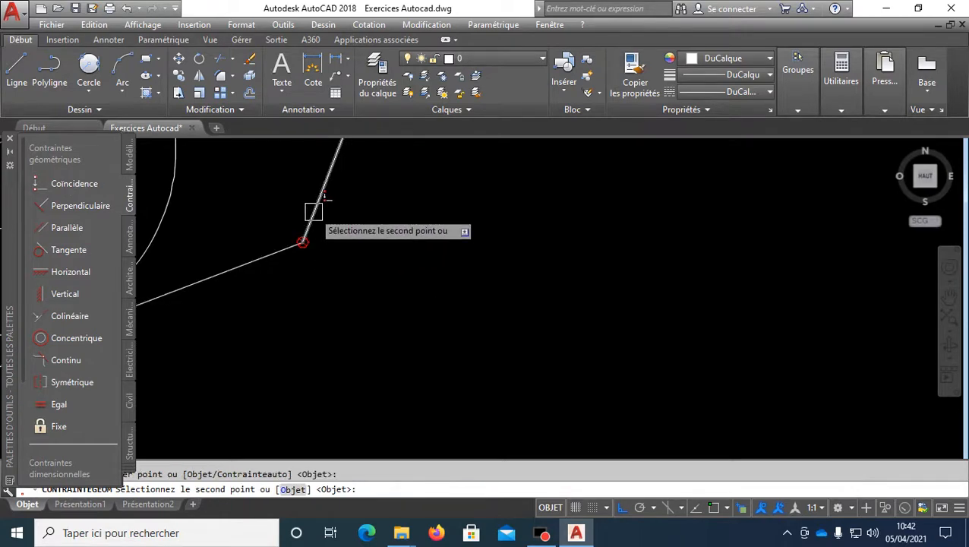
left_click(313, 212)
Make the lower arc's end coincident with the inner corner of the vertical bar's free end.
scroll(314, 216, "down", 3)
middle_click_drag(315, 224, 392, 170)
scroll(318, 277, "down", 3)
middle_click_drag(318, 307, 771, 128)
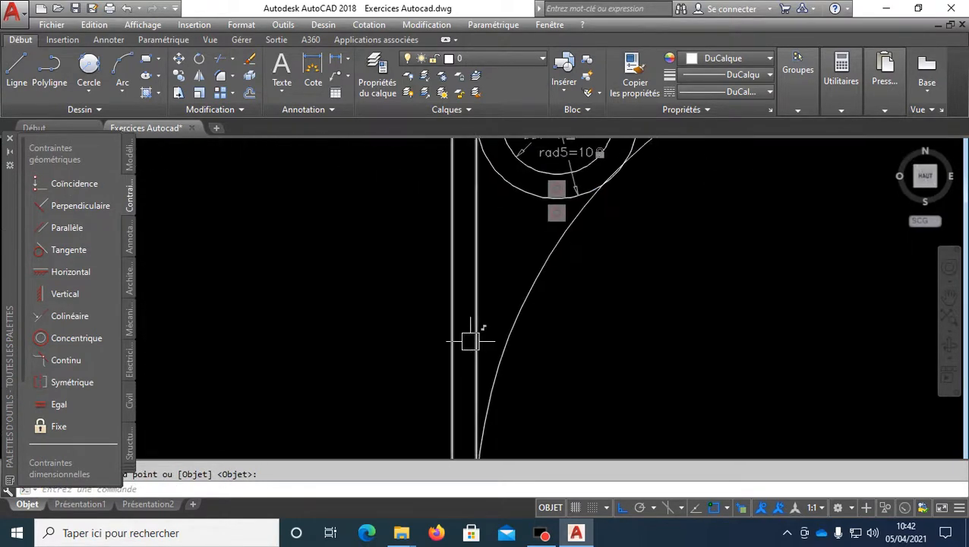
middle_click_drag(451, 425, 419, 229)
scroll(434, 251, "up", 3)
key("Return")
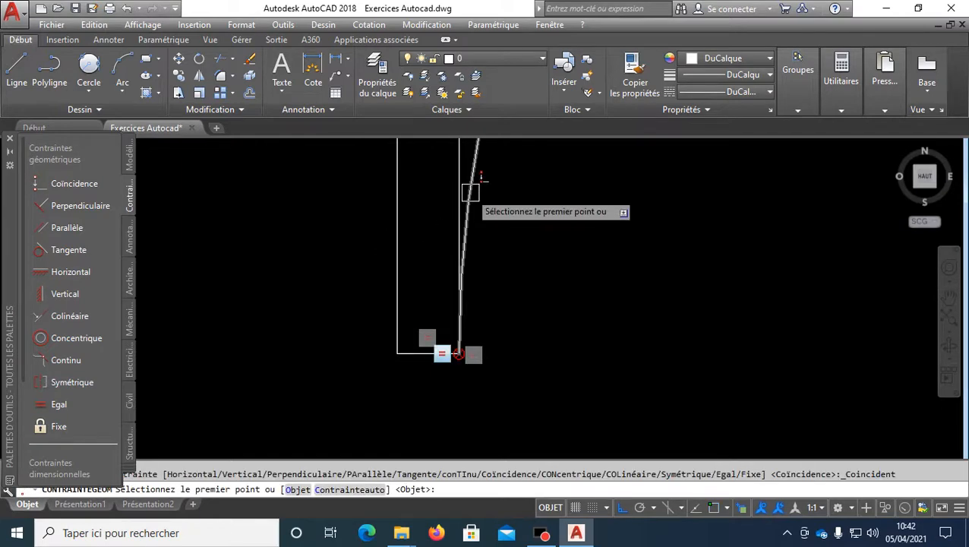
left_click(469, 192)
scroll(457, 388, "up", 5)
scroll(443, 237, "up", 5)
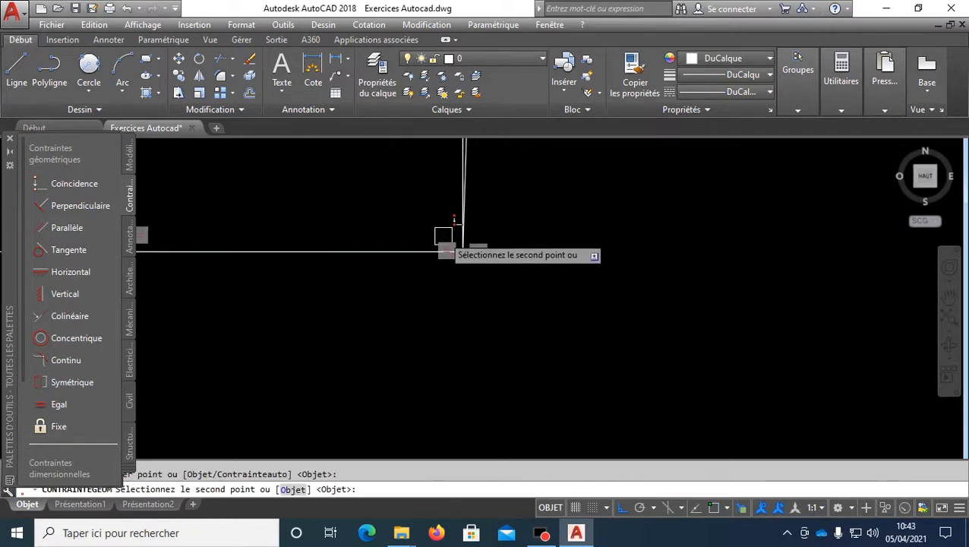
left_click(443, 251)
scroll(406, 303, "down", 2)
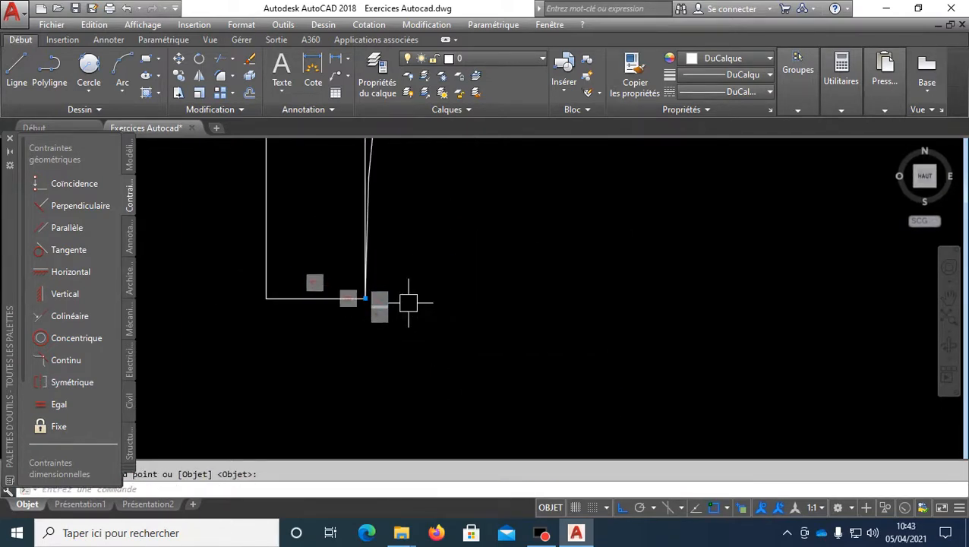
Examine where the upper arc meets the lower corner of the horizontal bar's free end.
scroll(532, 266, "down", 3)
middle_click_drag(586, 222, 368, 396)
scroll(456, 264, "up", 7)
scroll(419, 219, "up", 2)
mouse_move(419, 217)
middle_mouse_down()
mouse_move(415, 240)
mouse_move(478, 353)
middle_mouse_up()
scroll(437, 300, "up", 3)
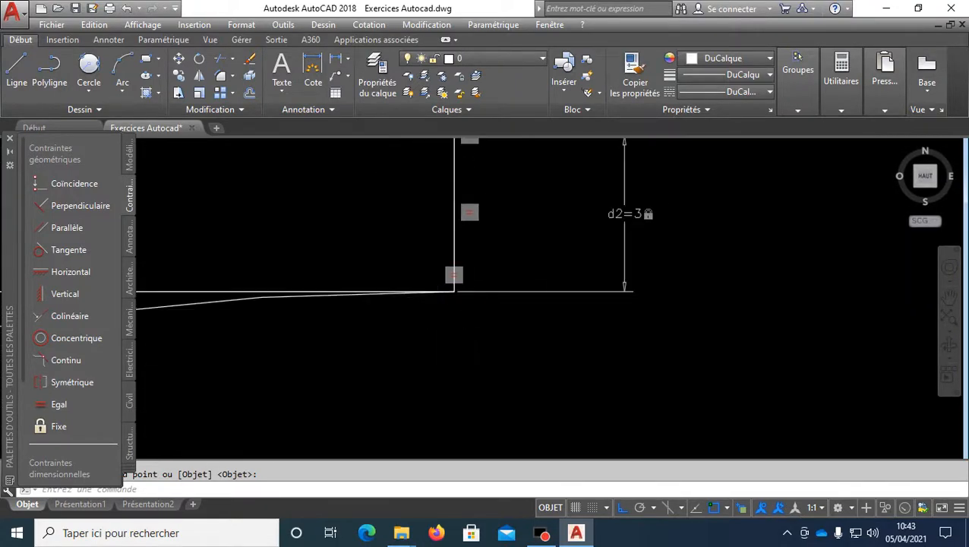
scroll(440, 297, "up", 3)
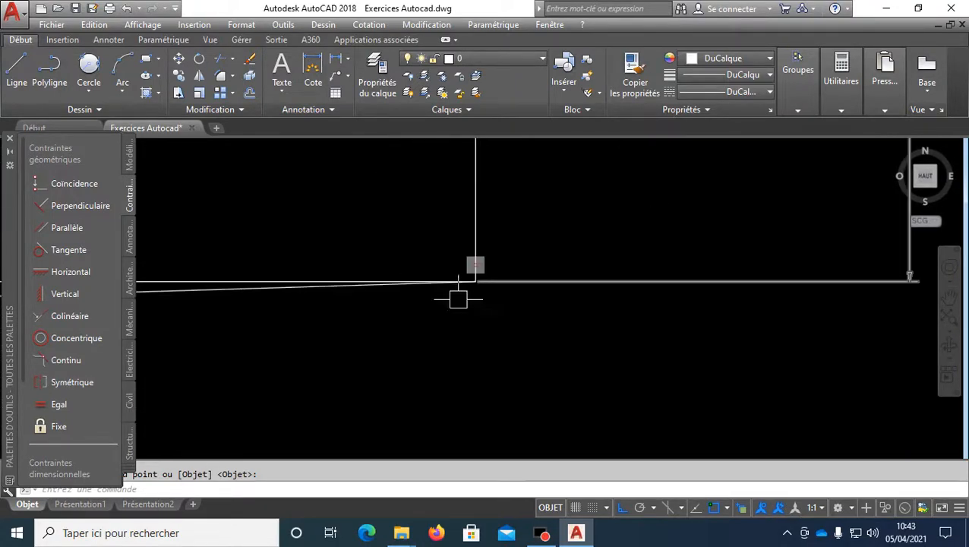
scroll(458, 298, "down", 10)
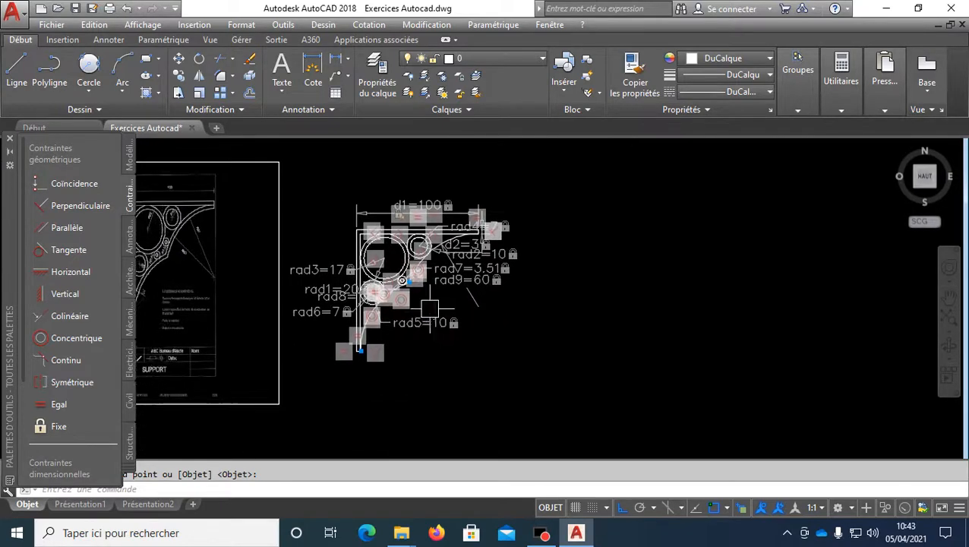
Offset the upper border arc by 3 toward the outside of the bracket.
scroll(471, 308, "up", 2)
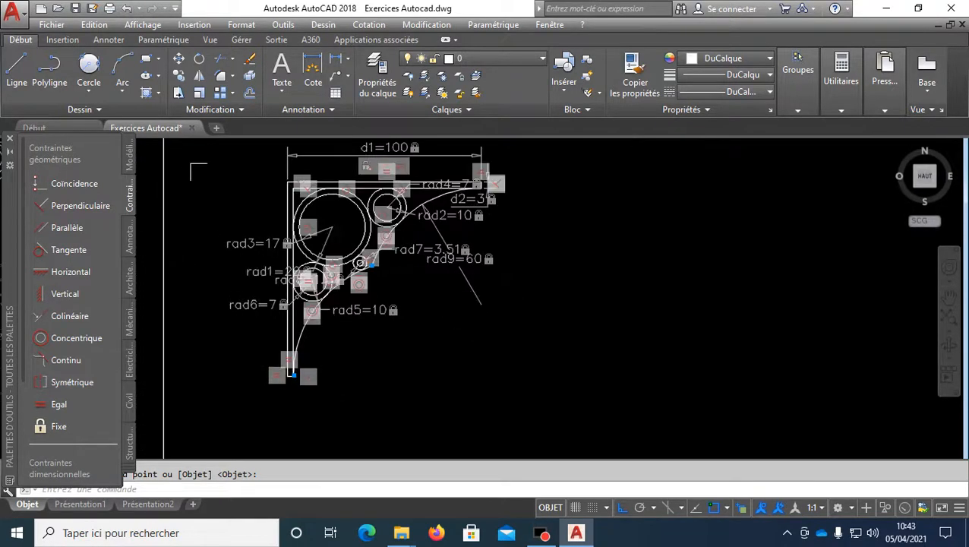
key("Return")
type("3")
key("Return")
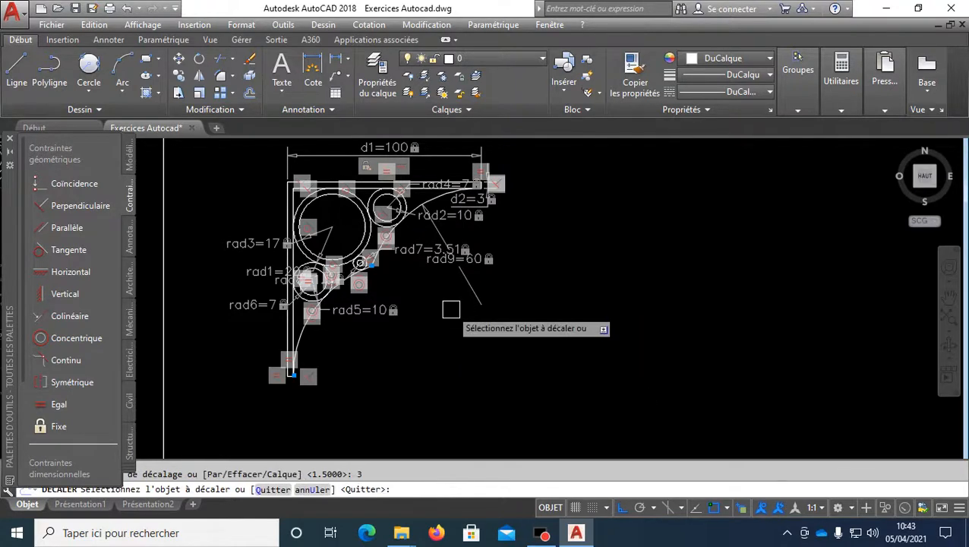
scroll(433, 228, "up", 5)
left_click(314, 196)
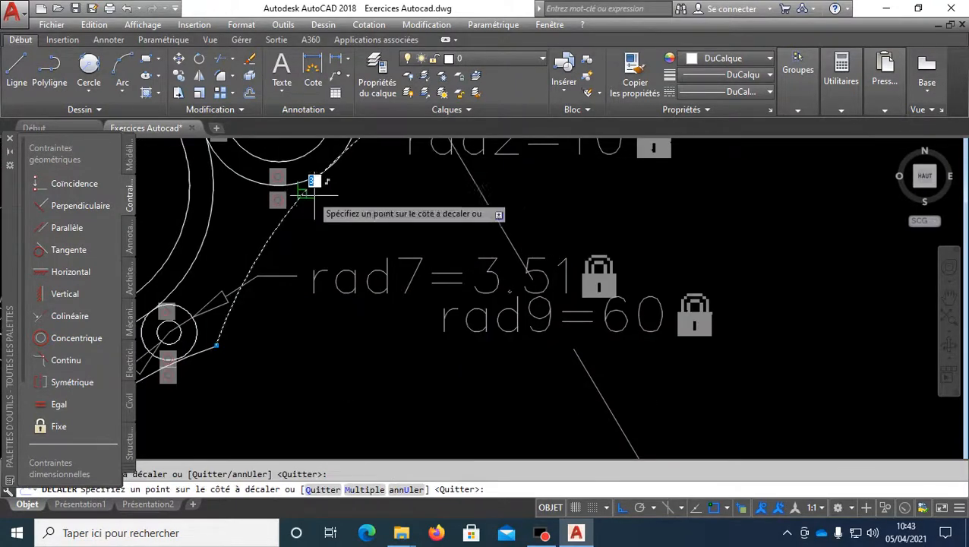
left_click(411, 221)
Offset the lower border arc toward the outside of the bracket by the same distance of 3, and end the Offset command.
scroll(391, 284, "down", 3)
scroll(291, 328, "up", 3)
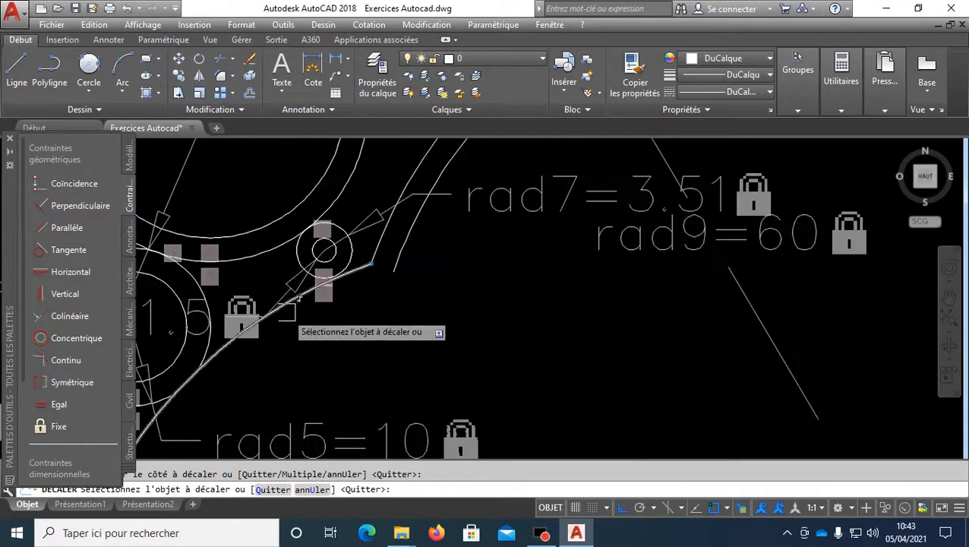
left_click(293, 327)
left_click(446, 290)
key("Return")
scroll(456, 307, "down", 4)
scroll(456, 308, "up", 3)
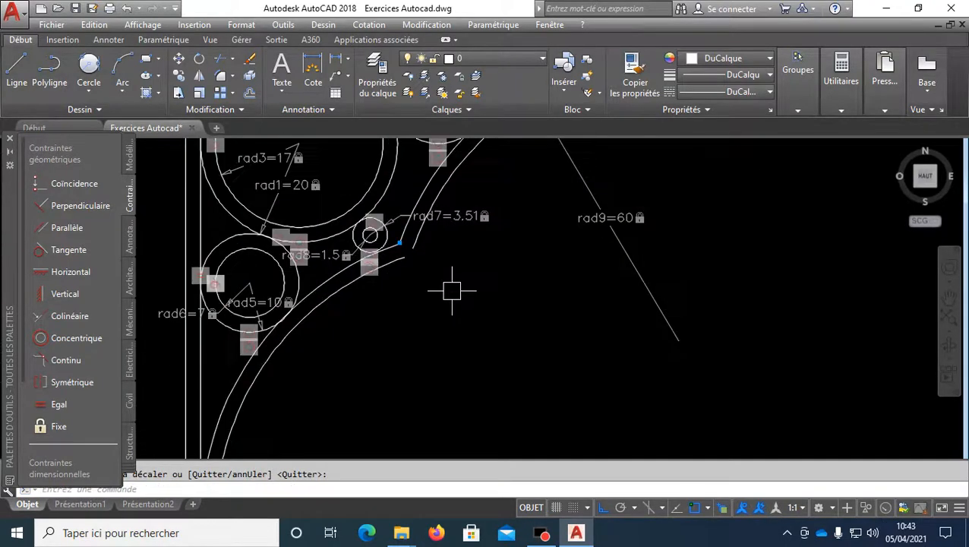
Add a radius dimensional constraint to the lower offset arc, keeping its value as drawn.
scroll(447, 288, "down", 4)
scroll(457, 275, "up", 4)
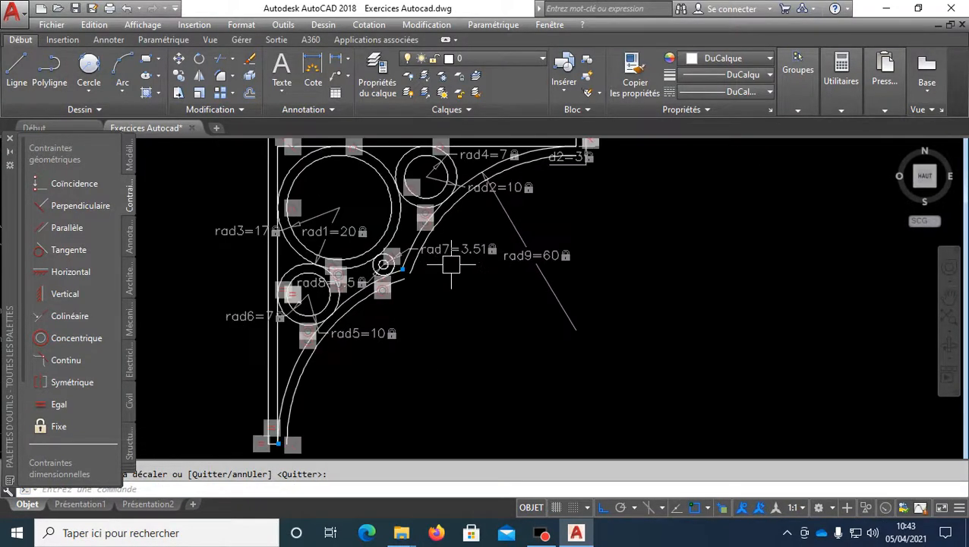
scroll(432, 284, "up", 2)
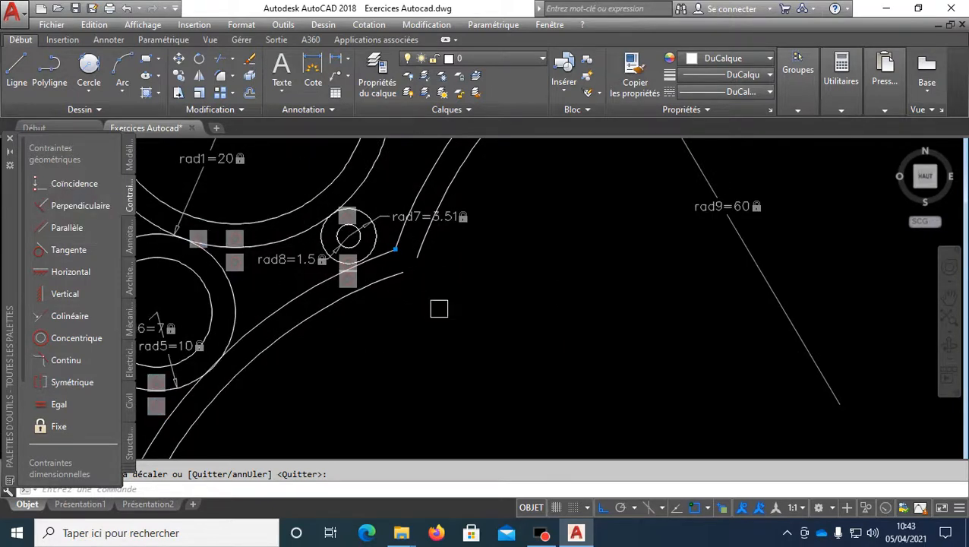
scroll(73, 379, "down", 3)
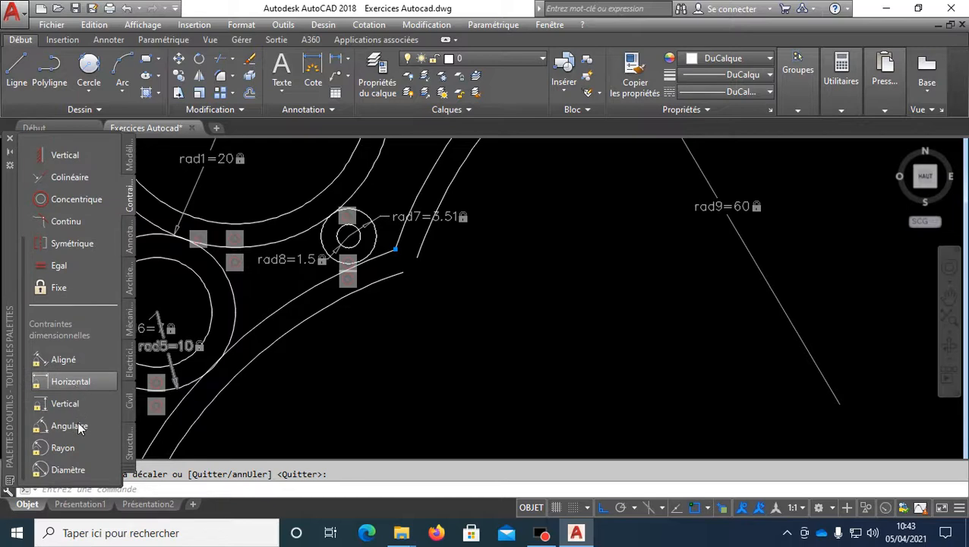
left_click(56, 446)
left_click(274, 347)
scroll(368, 362, "down", 4)
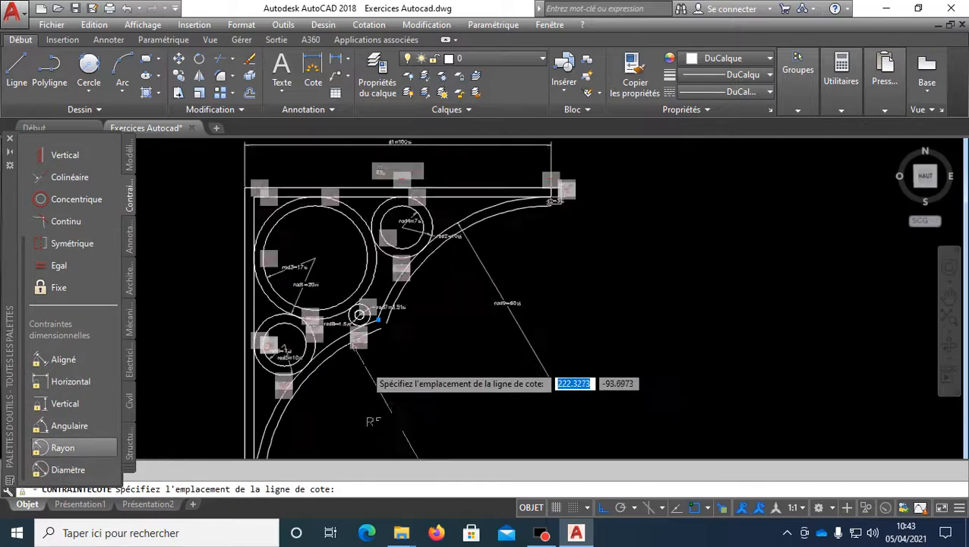
key("Return")
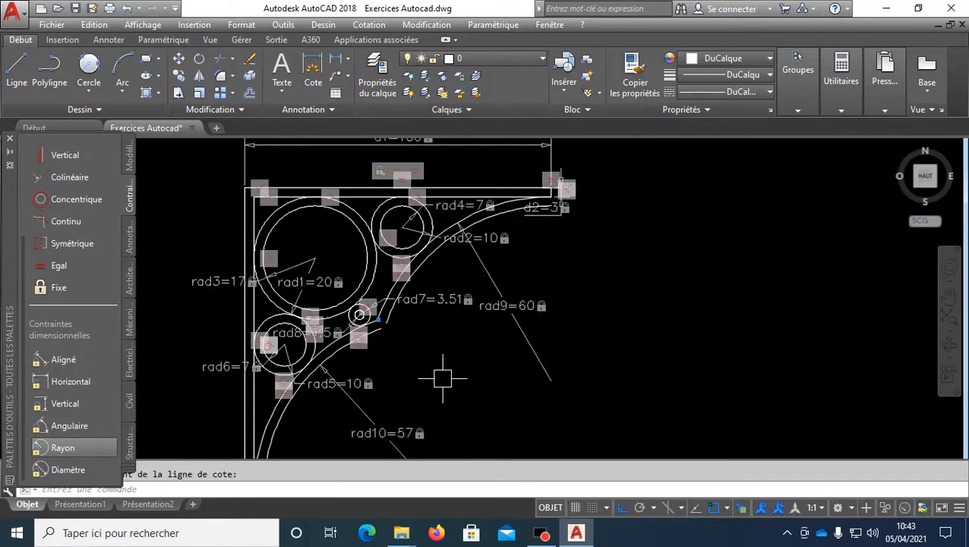
Apply an equal constraint between the lower offset arc and the upper offset arc.
scroll(439, 380, "up", 2)
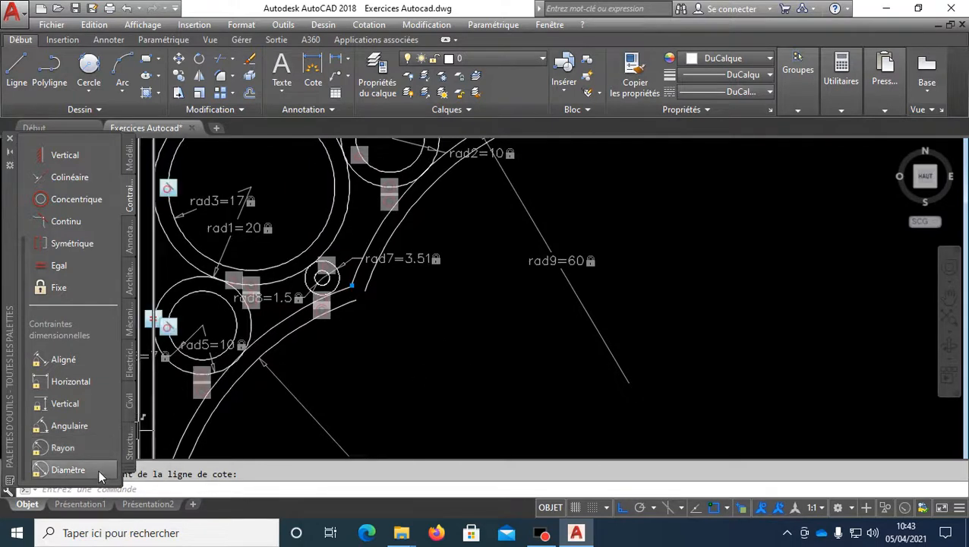
left_click(61, 265)
left_click(296, 322)
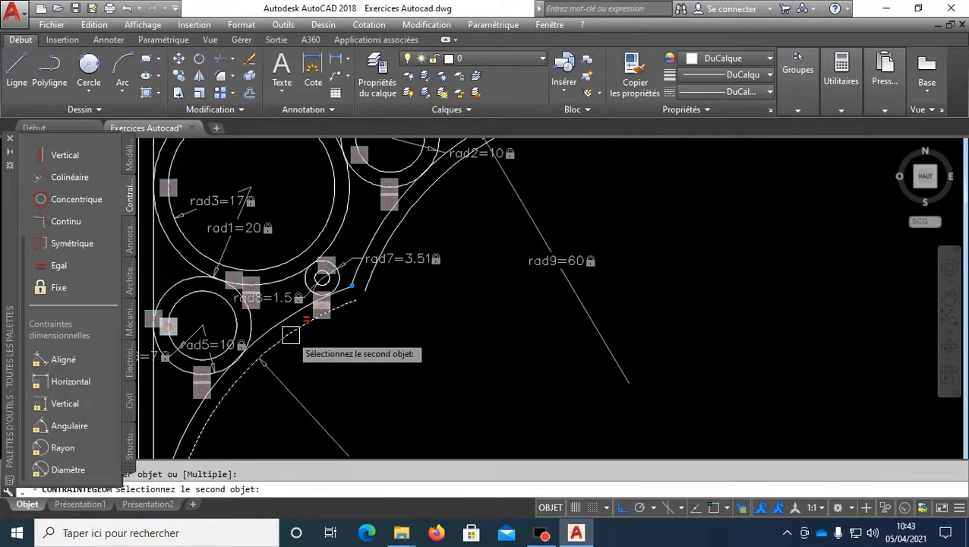
left_click(406, 223)
scroll(383, 322, "down", 1)
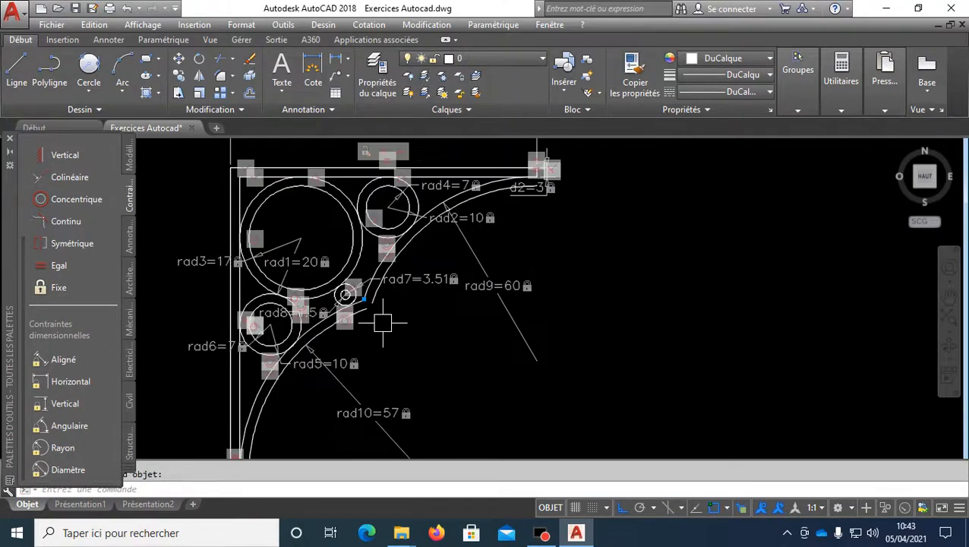
Make the inner ends of the two offset arcs coincident near the smallest circle pair.
scroll(69, 211, "up", 3)
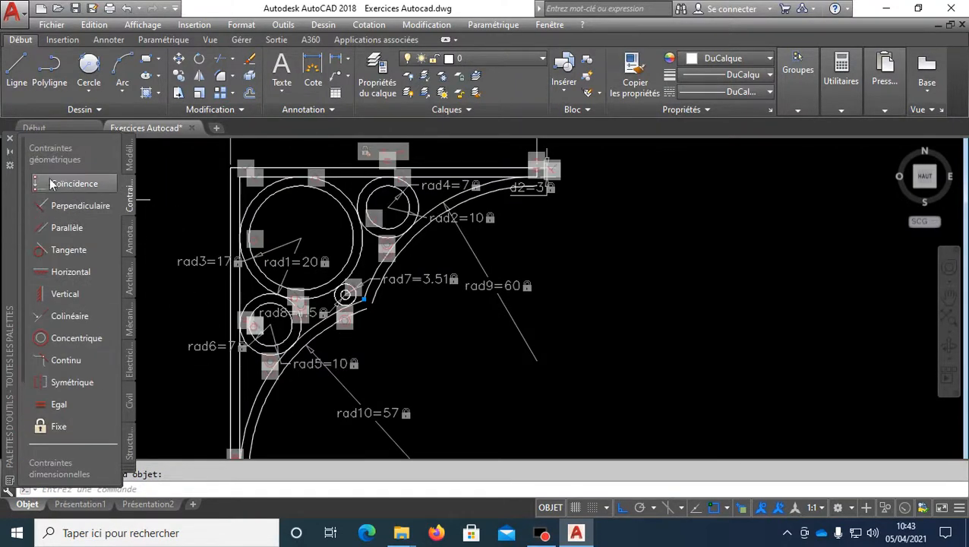
scroll(357, 296, "up", 5)
left_click(425, 343)
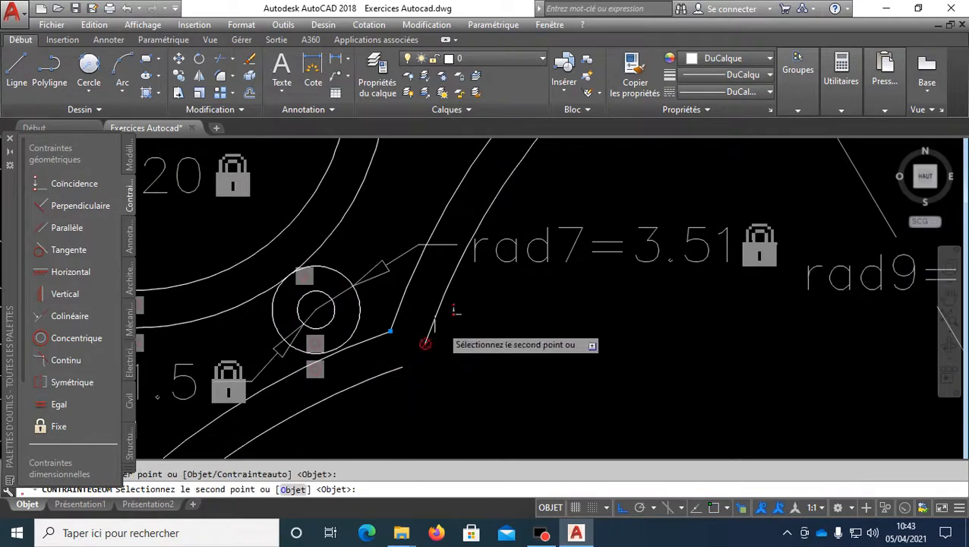
left_click(433, 313)
Constrain the upper offset arc and the original upper border arc to be concentric.
scroll(447, 294, "down", 5)
middle_click_drag(363, 418, 489, 167)
scroll(371, 335, "up", 3)
scroll(475, 250, "down", 4)
middle_click_drag(541, 196, 352, 428)
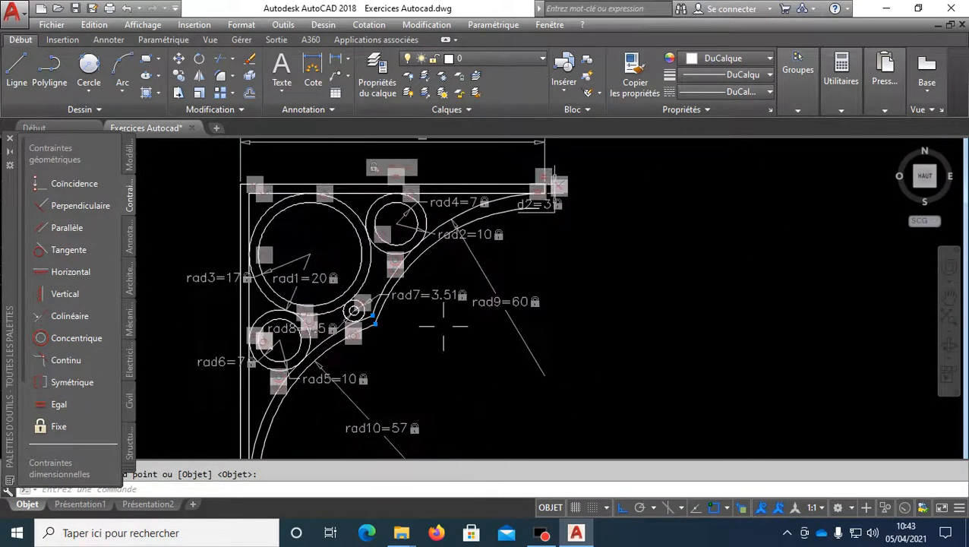
middle_click_drag(560, 249, 481, 314)
scroll(458, 255, "up", 5)
scroll(388, 298, "down", 3)
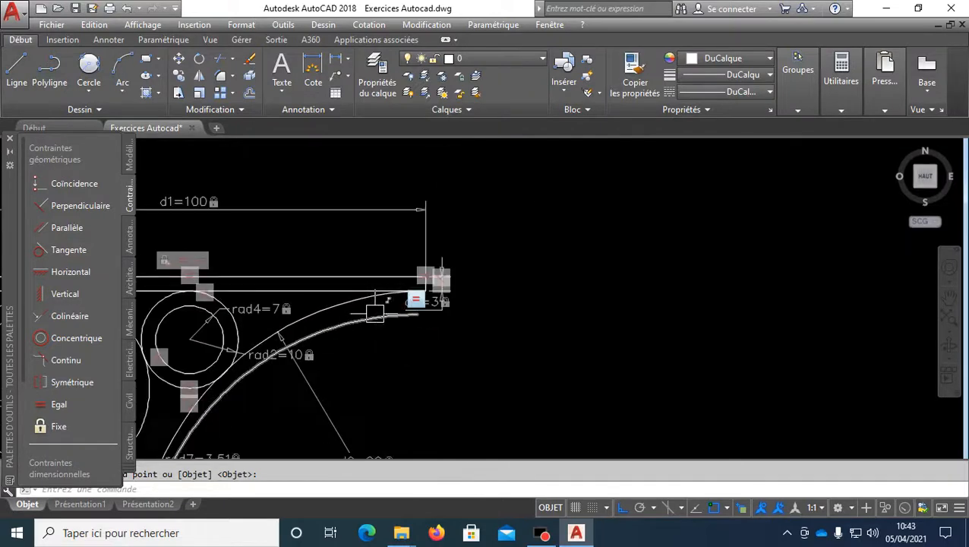
scroll(443, 234, "down", 3)
scroll(346, 268, "up", 5)
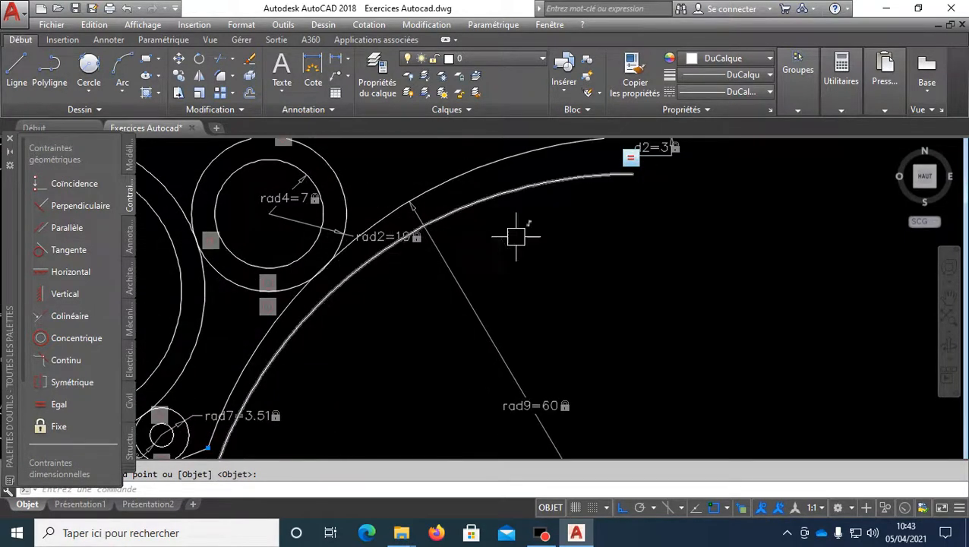
left_click(50, 337)
left_click(375, 258)
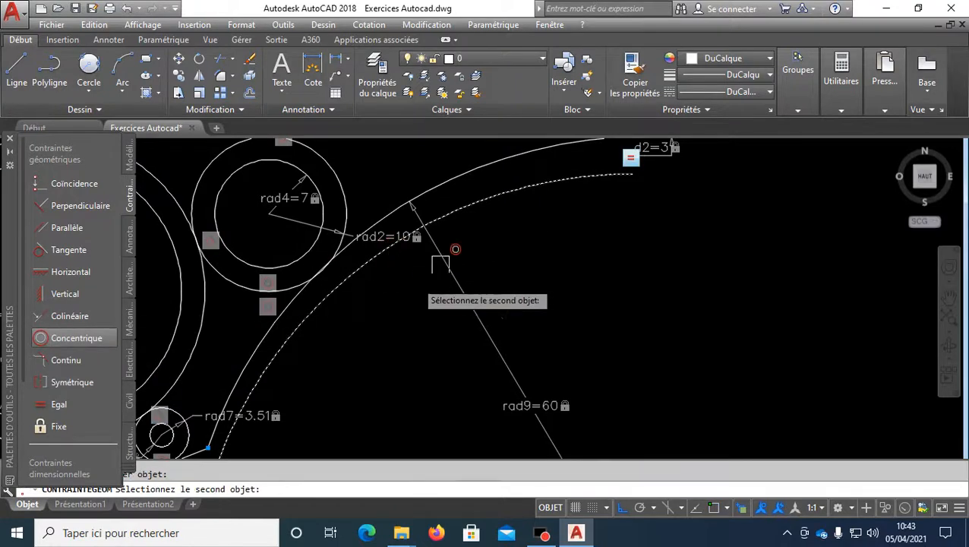
left_click(465, 181)
Constrain the lower offset arc and the original lower border arc to be concentric.
scroll(508, 281, "down", 4)
scroll(334, 296, "up", 4)
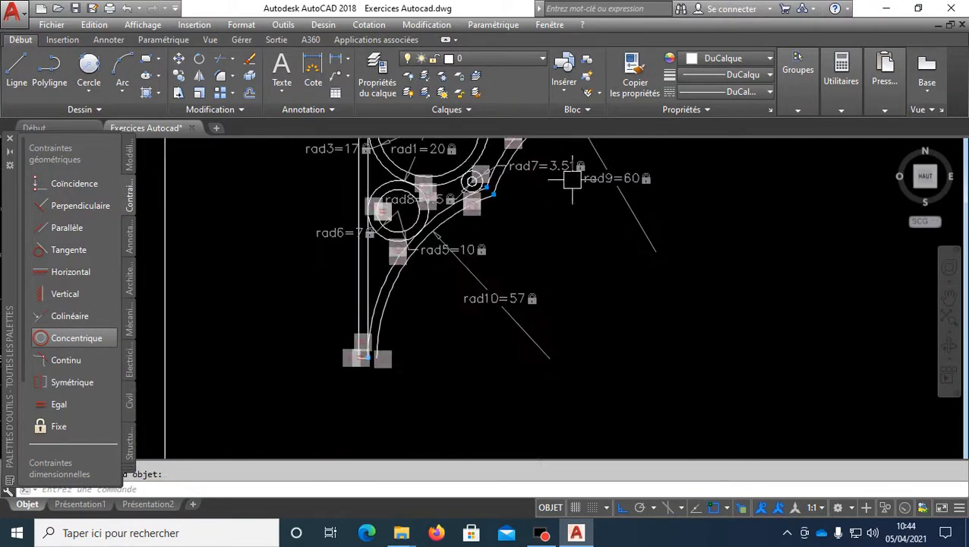
key("Return")
left_click(328, 292)
left_click(311, 263)
scroll(310, 263, "down", 4)
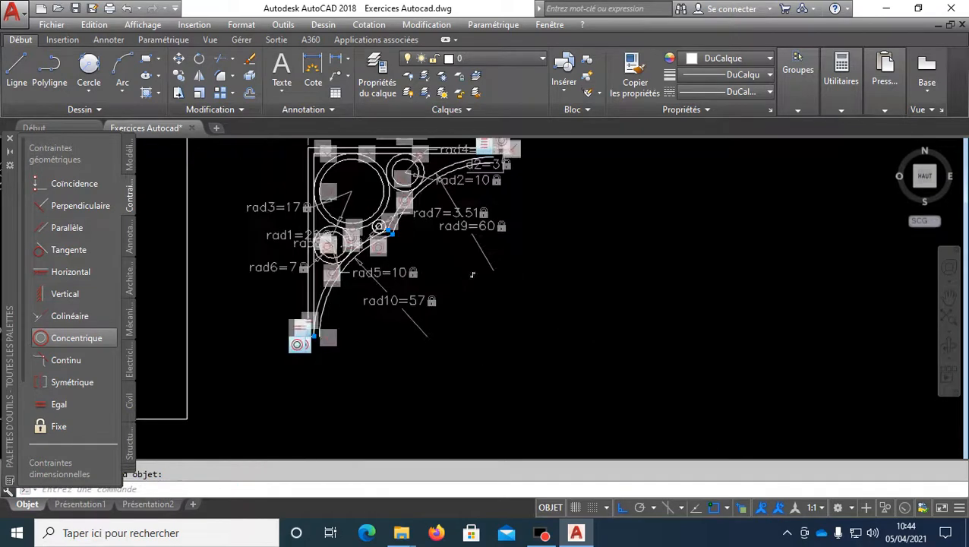
Draw a short vertical line just beyond the free ends of the upper arc pair, spanning the gap between them.
scroll(469, 298, "up", 6)
scroll(468, 299, "up", 3)
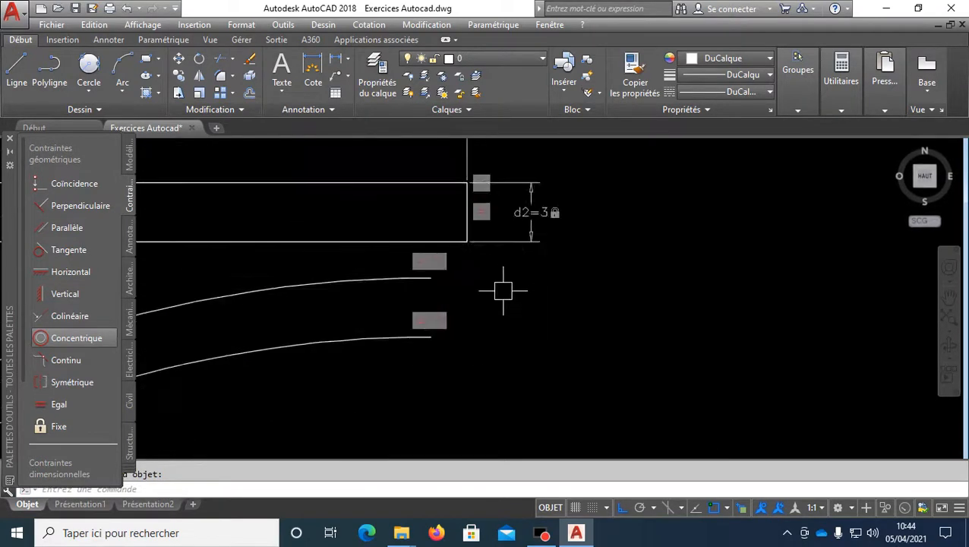
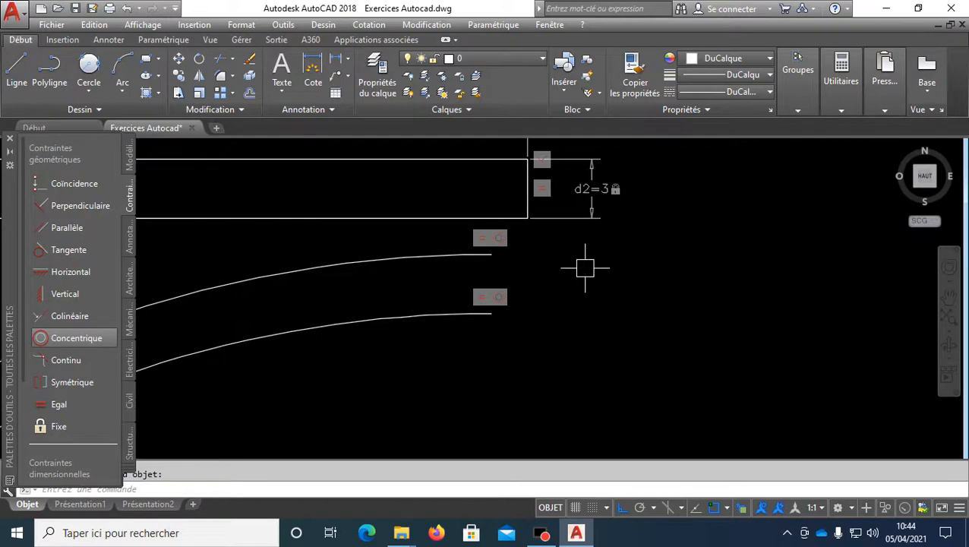
type("l")
key("Return")
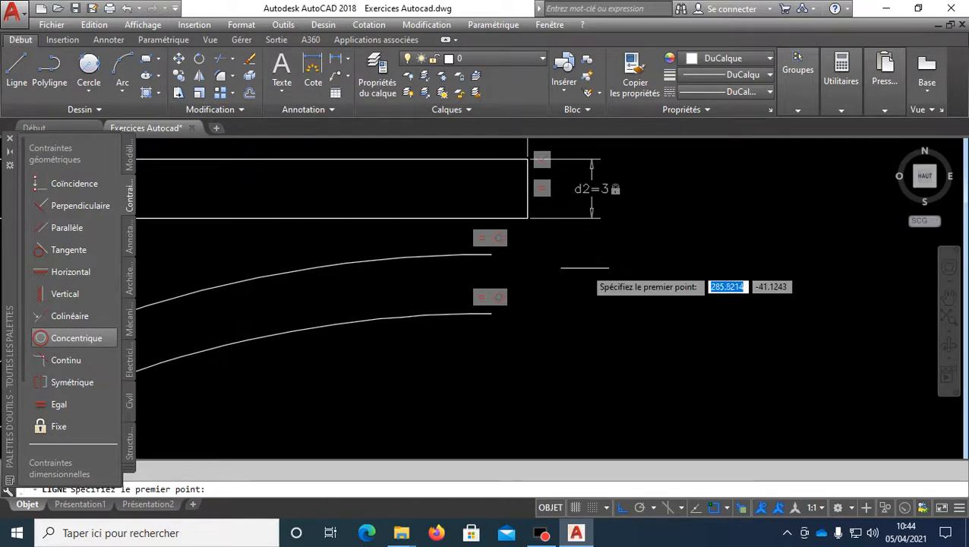
scroll(538, 269, "up", 2)
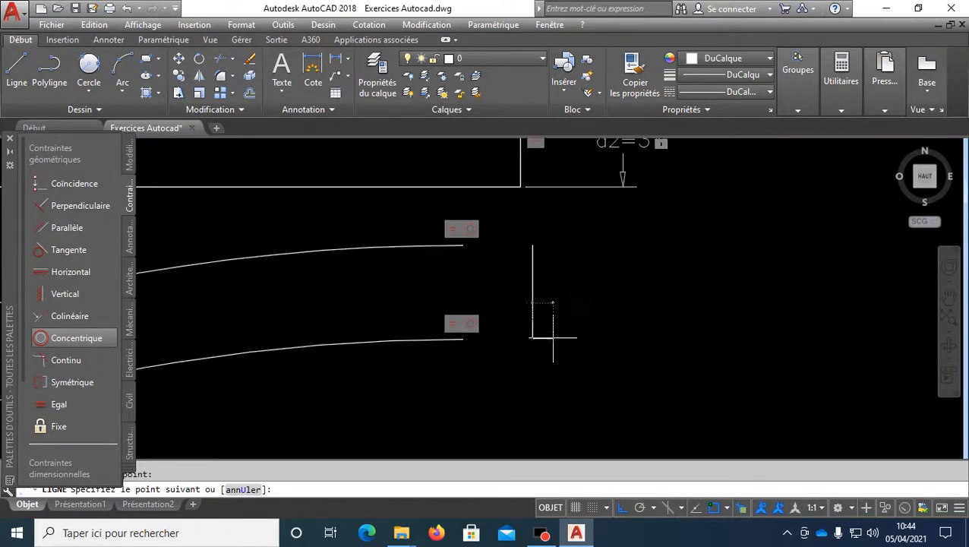
left_click(551, 339)
key("Return")
Draw a short horizontal line just below the free ends of the lower arc pair.
scroll(600, 275, "down", 7)
middle_click_drag(460, 446, 564, 160)
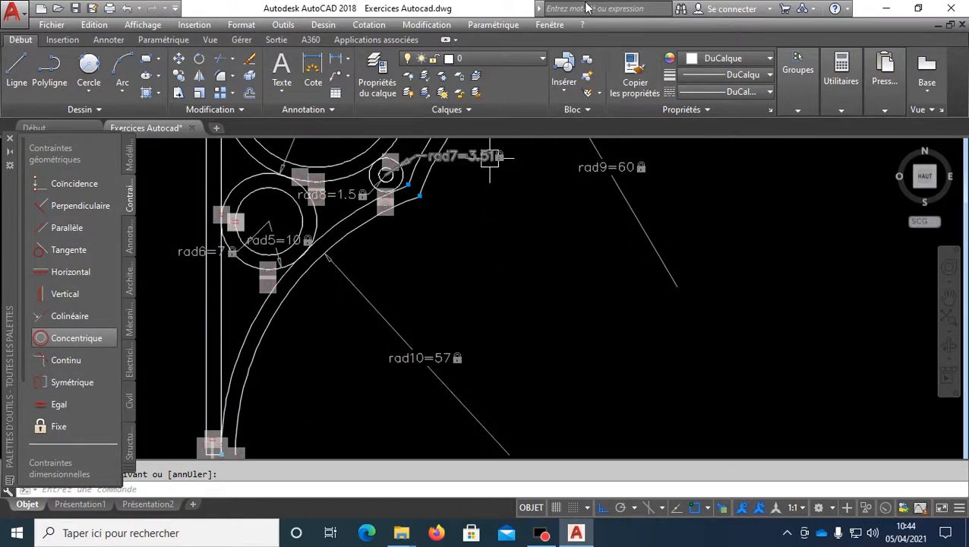
mouse_move(442, 286)
middle_mouse_down()
mouse_move(471, 285)
mouse_move(575, 99)
middle_mouse_up()
scroll(329, 300, "up", 6)
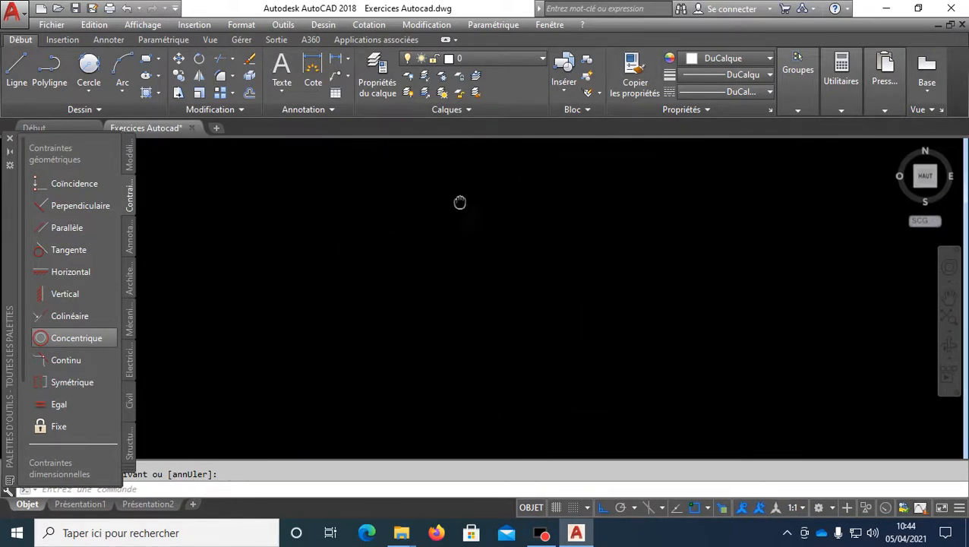
middle_click_drag(460, 201, 411, 354)
key("Return")
left_click(352, 356)
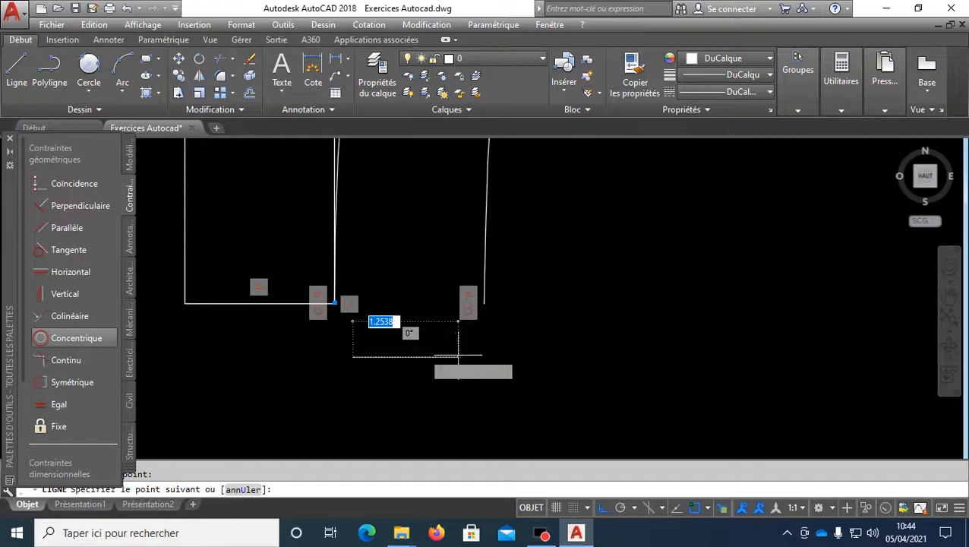
left_click(542, 356)
key("Return")
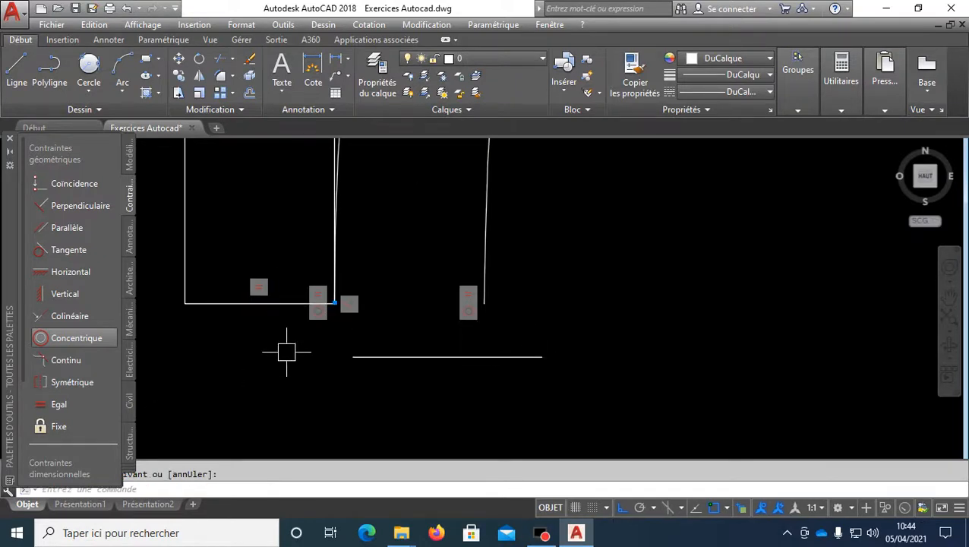
Make the short horizontal line equal in length to the end edge of the vertical bar.
left_click(230, 303)
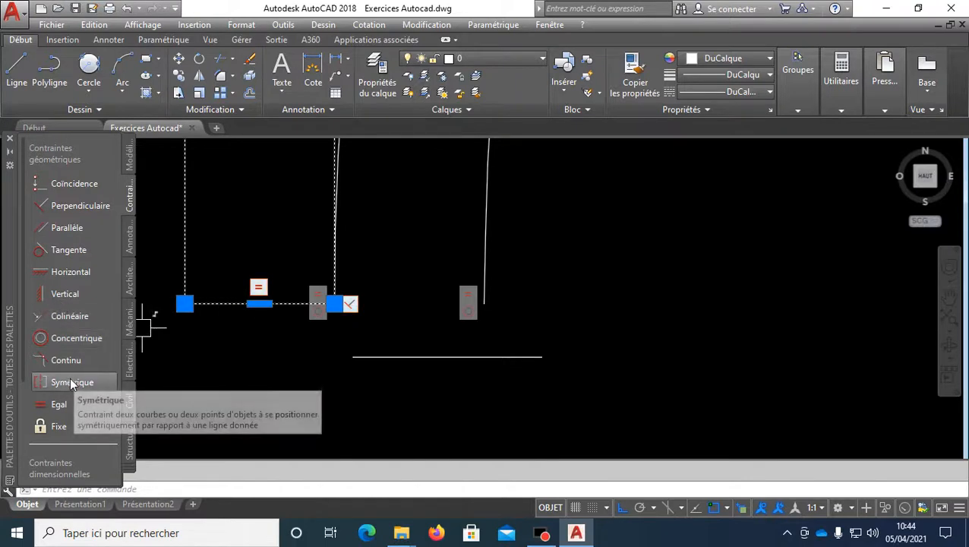
left_click(59, 404)
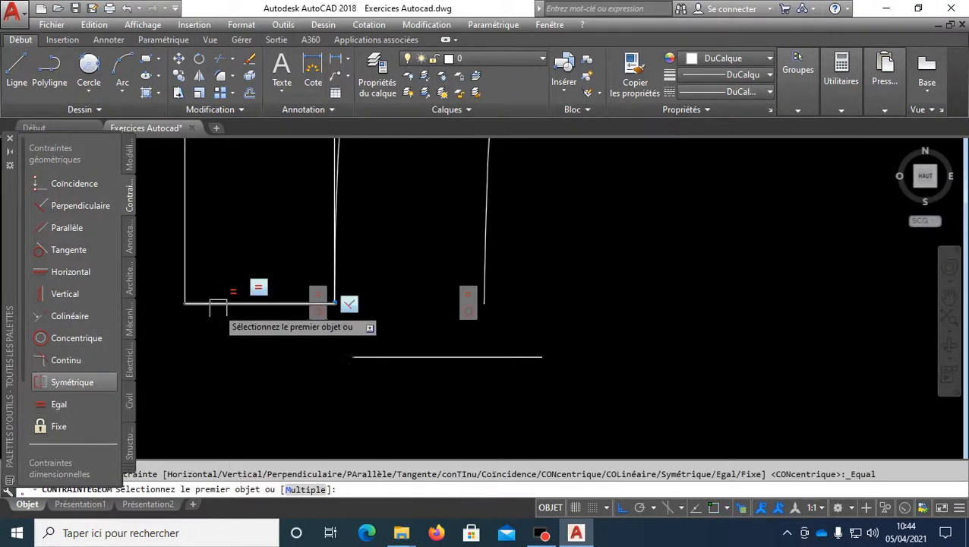
left_click(220, 306)
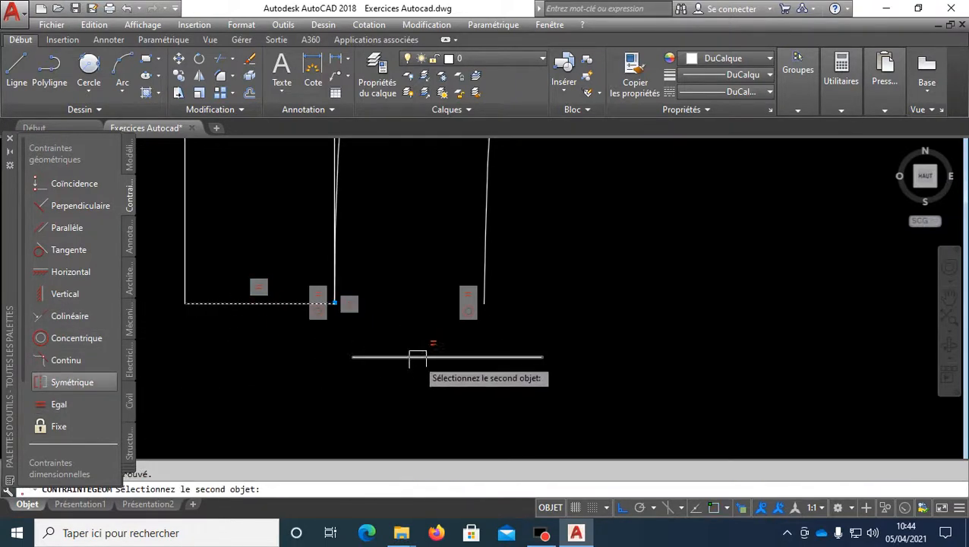
left_click(416, 358)
Apply an equal constraint between the short horizontal line and the short vertical line beside the upper arc pair.
key("Return")
left_click(469, 358)
scroll(294, 387, "down", 3)
scroll(293, 389, "down", 2)
scroll(524, 300, "down", 4)
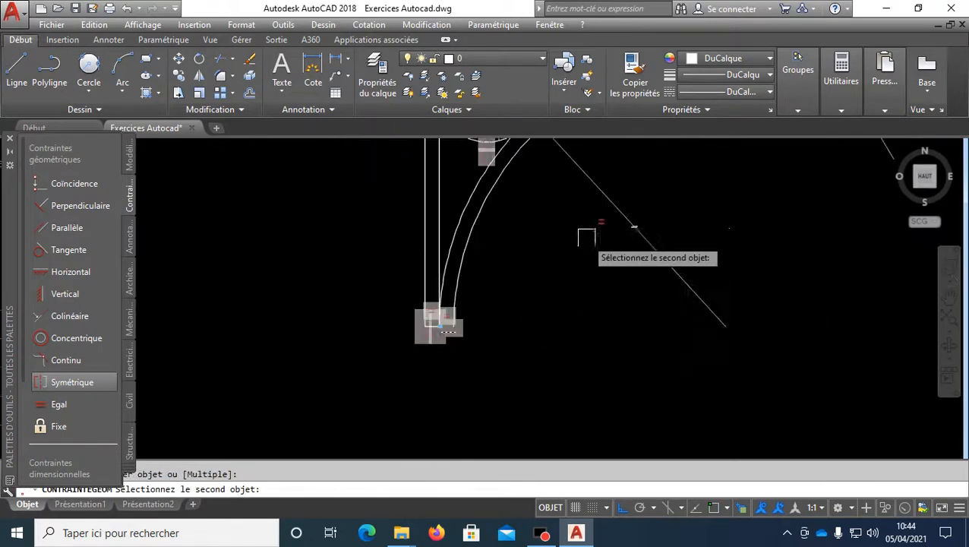
mouse_move(647, 143)
middle_mouse_down()
mouse_move(529, 294)
mouse_move(367, 449)
middle_mouse_up()
scroll(647, 183, "up", 6)
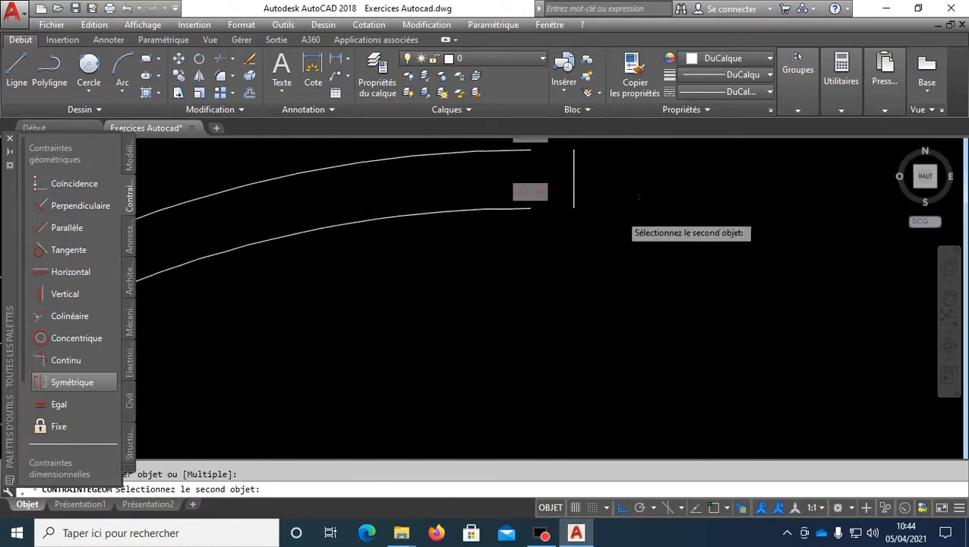
scroll(598, 215, "up", 2)
left_click(535, 221)
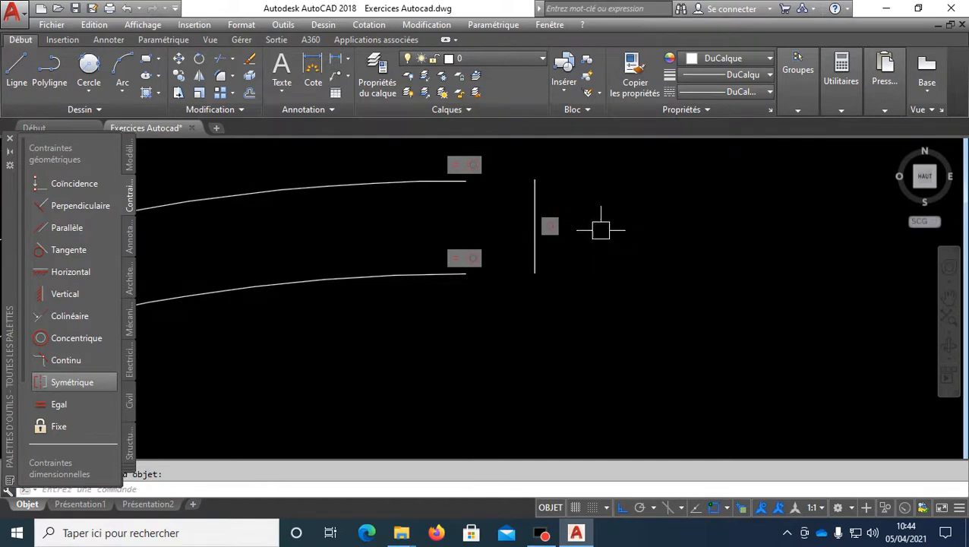
scroll(665, 212, "down", 5)
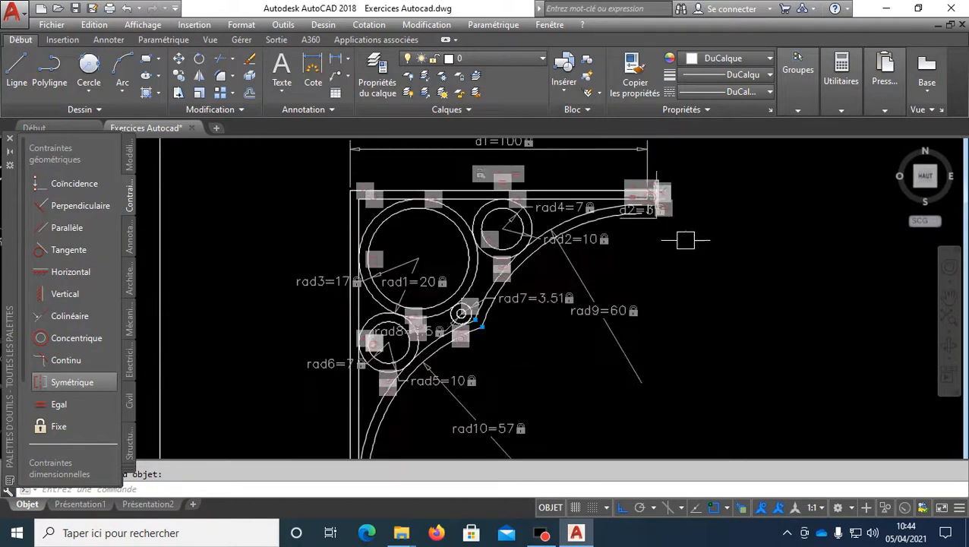
scroll(665, 212, "down", 2)
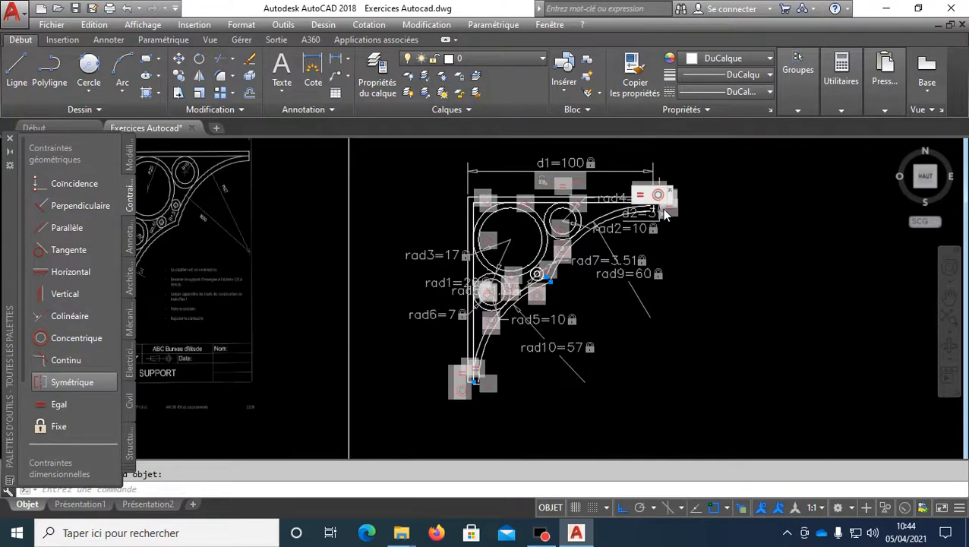
left_click(679, 285)
left_click(625, 263)
key("Escape")
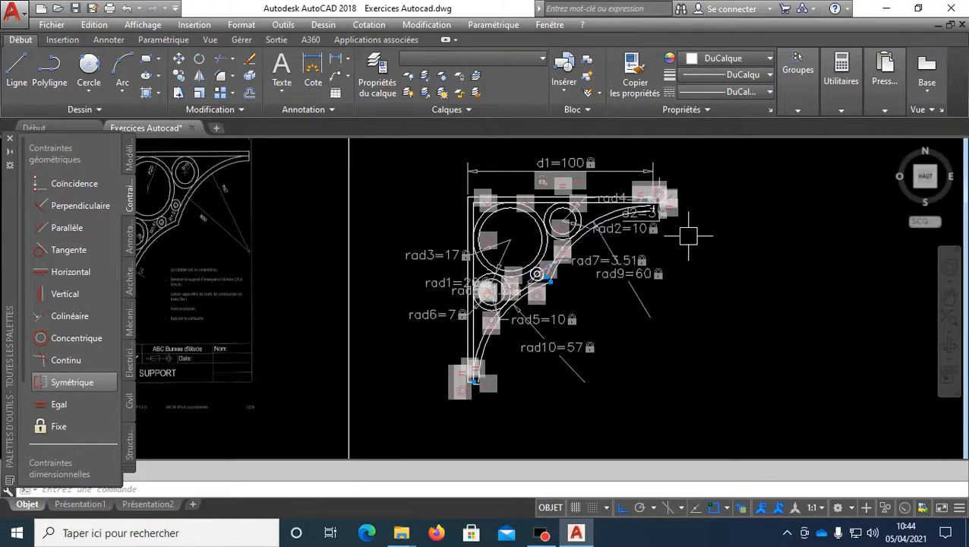
Make the top end of the short vertical line coincident with the free end of the upper pair's top arc.
scroll(657, 211, "up", 4)
scroll(660, 220, "up", 4)
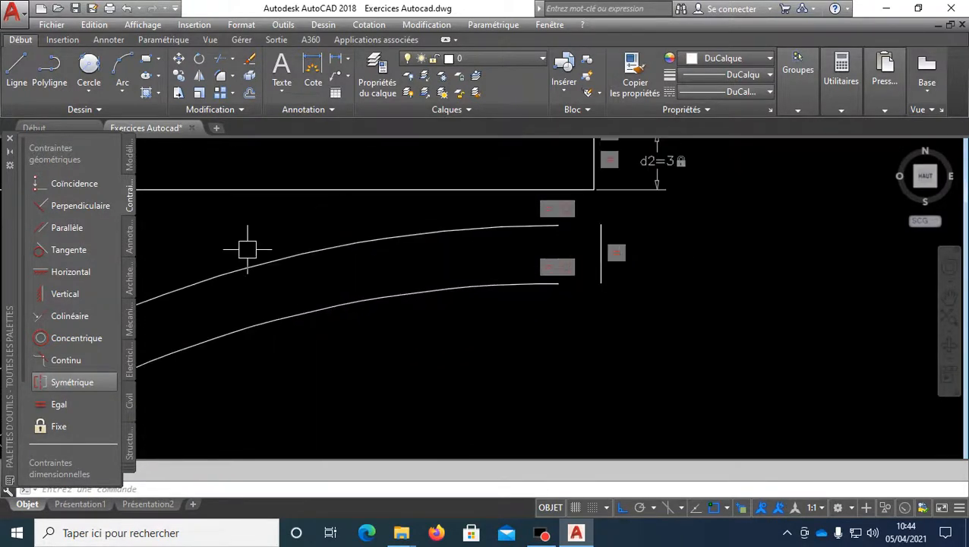
left_click(68, 183)
scroll(521, 235, "up", 4)
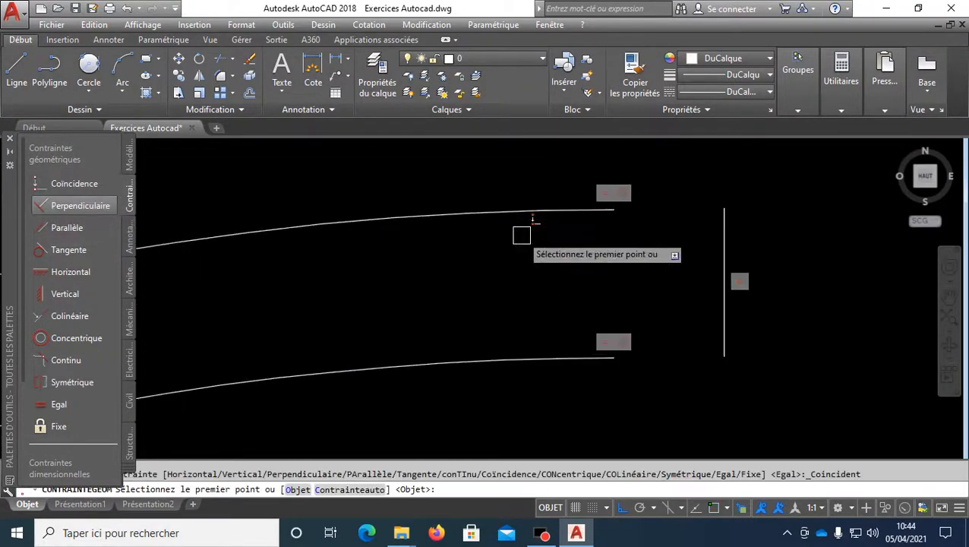
left_click(613, 210)
left_click(724, 209)
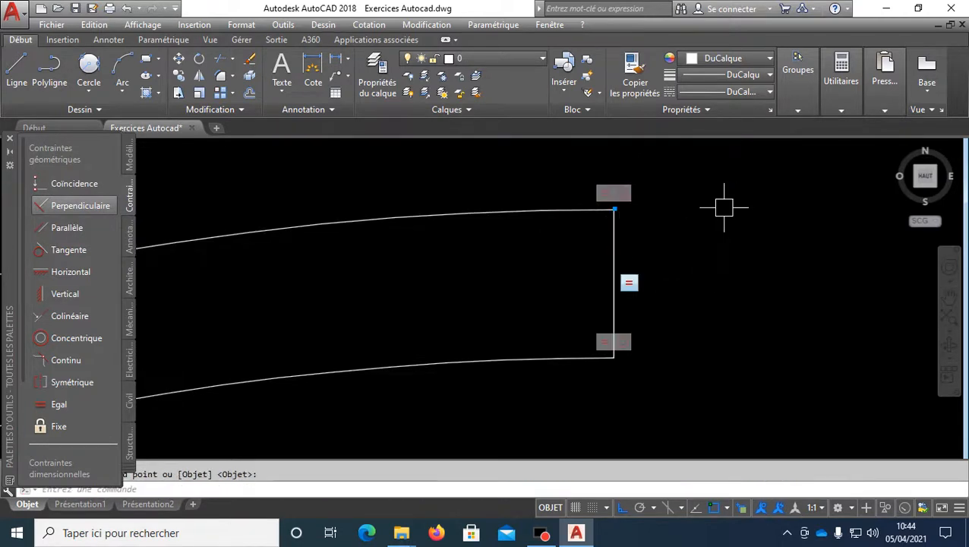
Add a coincident constraint between the free end of the upper pair's bottom arc and the lower end of the short vertical line.
scroll(598, 389, "up", 2)
scroll(662, 316, "up", 3)
scroll(636, 258, "up", 3)
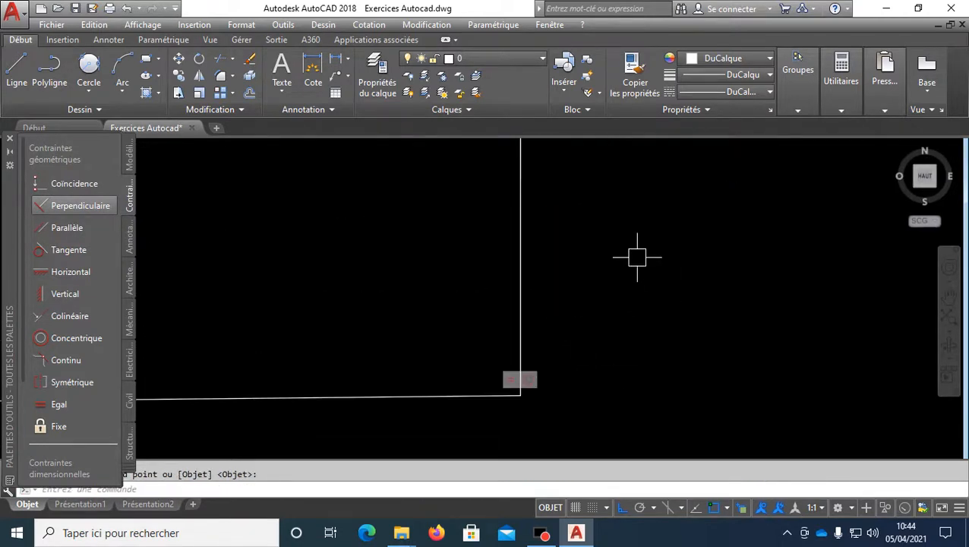
middle_click_drag(588, 349, 585, 311)
scroll(532, 360, "up", 4)
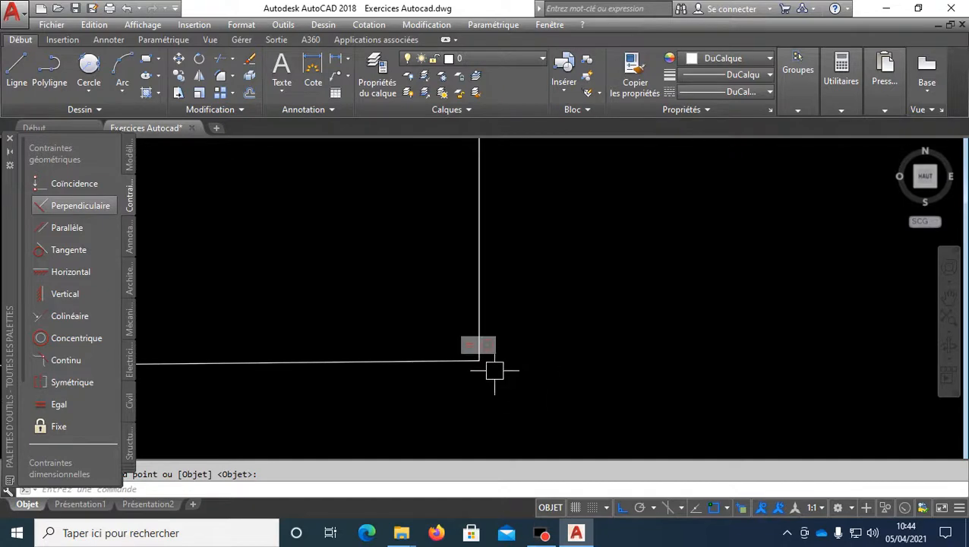
key("Return")
left_click(444, 363)
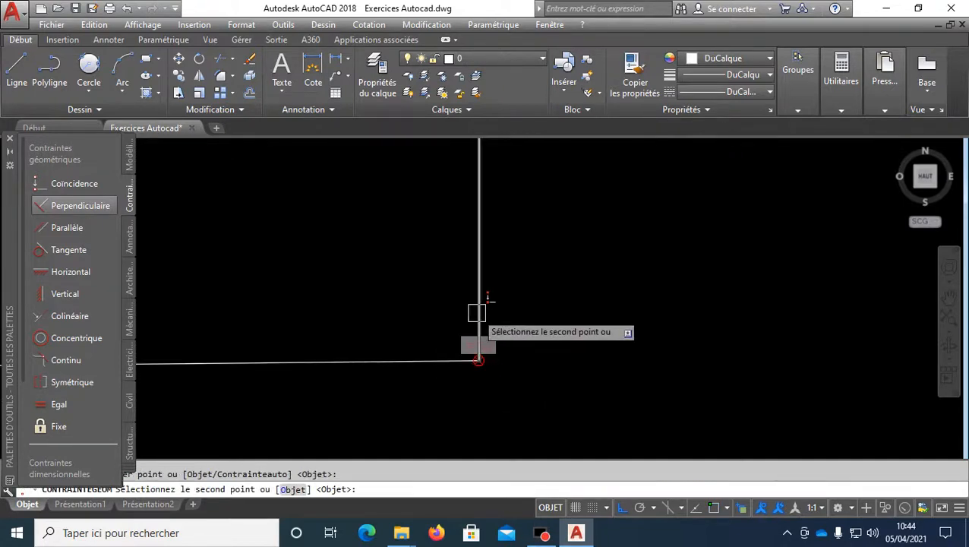
left_click(479, 305)
scroll(720, 251, "down", 5)
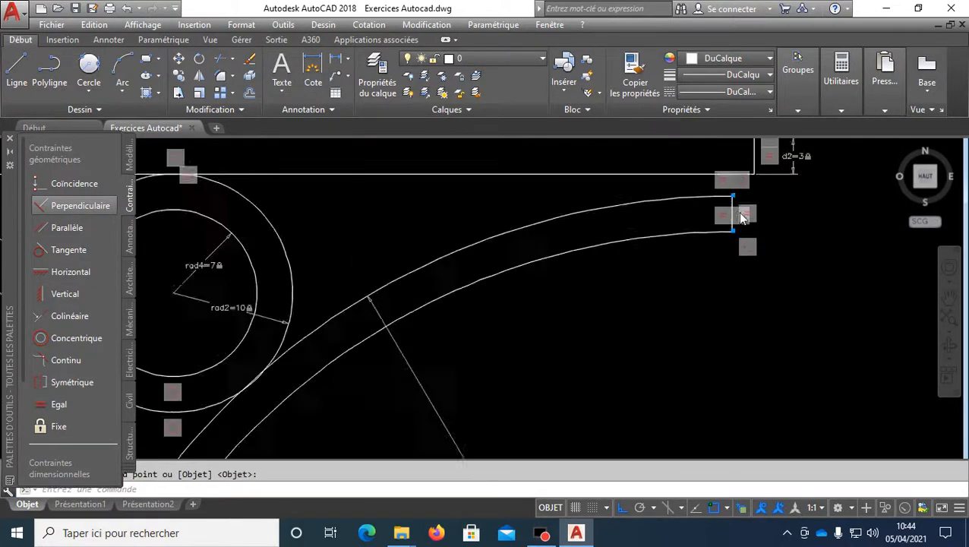
Make the left end of the short horizontal line coincident with the lower end of the lower pair's inner arc, using a quadrant snap.
middle_click_drag(484, 365, 548, 132)
middle_click_drag(470, 249, 526, 85)
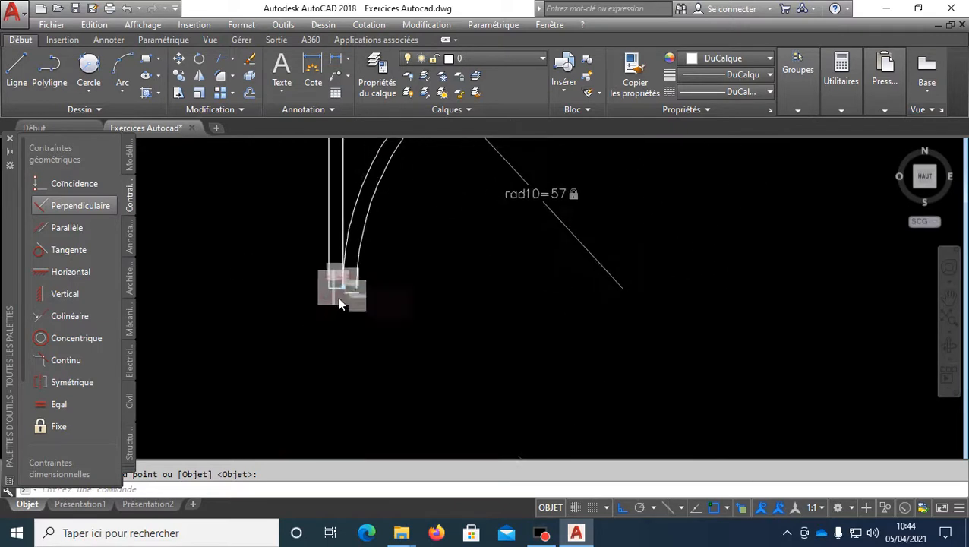
scroll(339, 297, "up", 7)
scroll(373, 242, "up", 2)
key("Return")
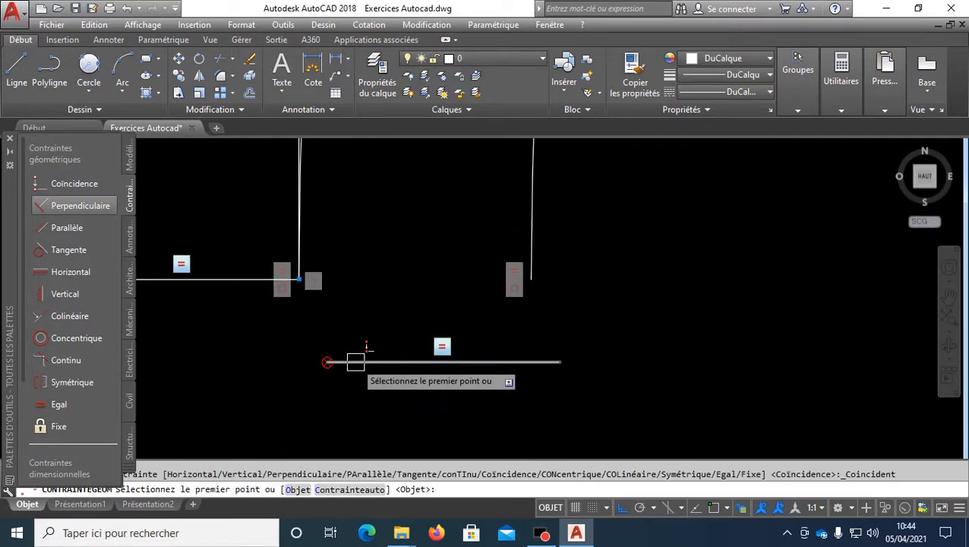
left_click(331, 360)
scroll(357, 348, "down", 6)
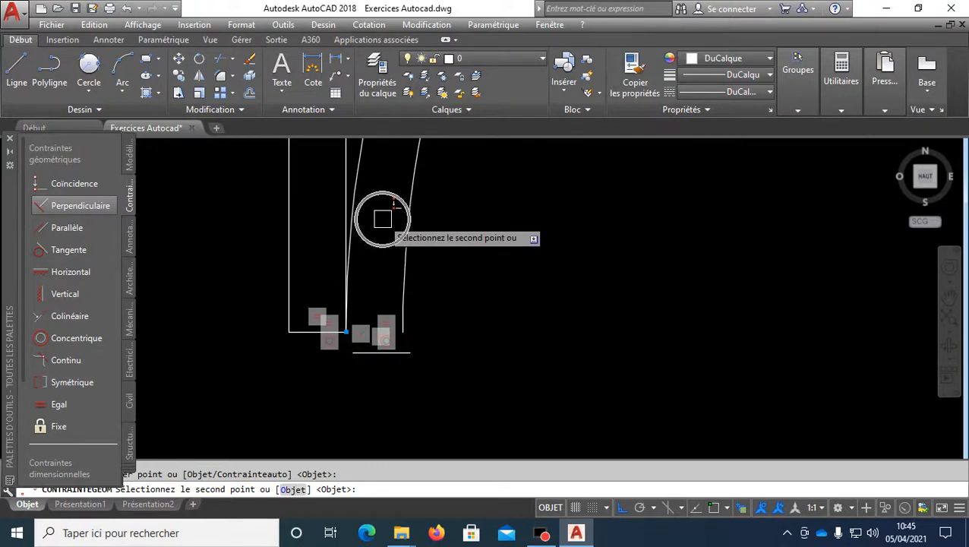
right_click(384, 226, "shift")
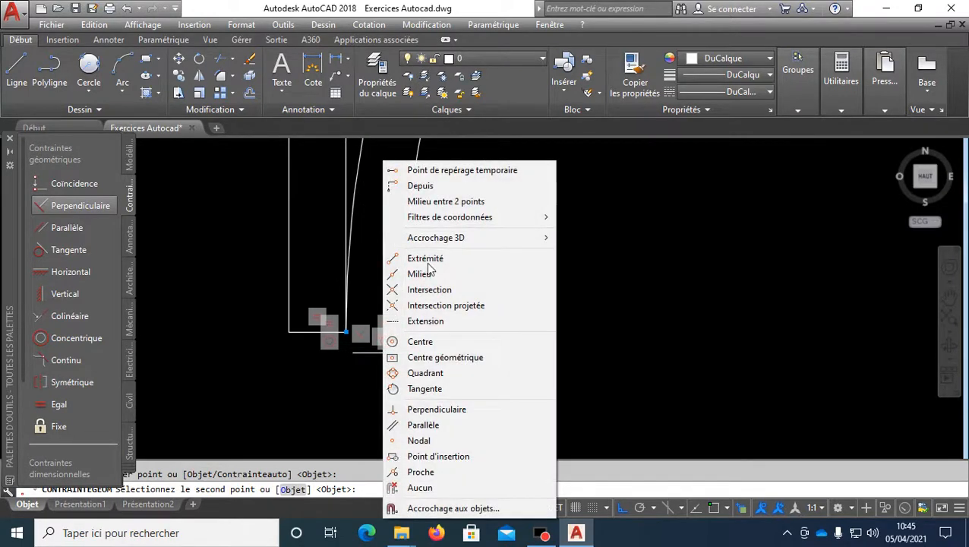
left_click(446, 375)
left_click(362, 198)
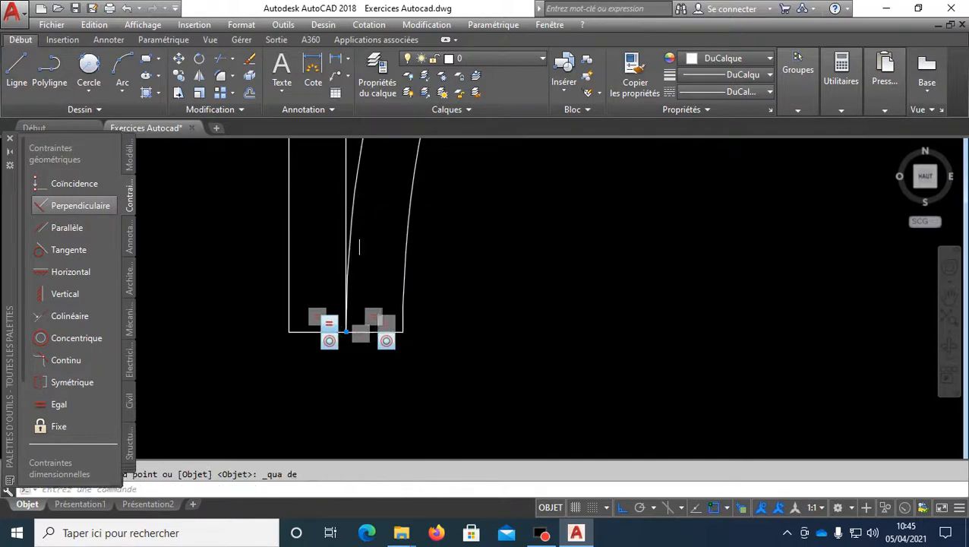
Make the right end of the short horizontal line coincident with the lower end of the lower pair's outer arc.
scroll(403, 297, "up", 2)
scroll(429, 385, "up", 4)
key("Return")
left_click(306, 393)
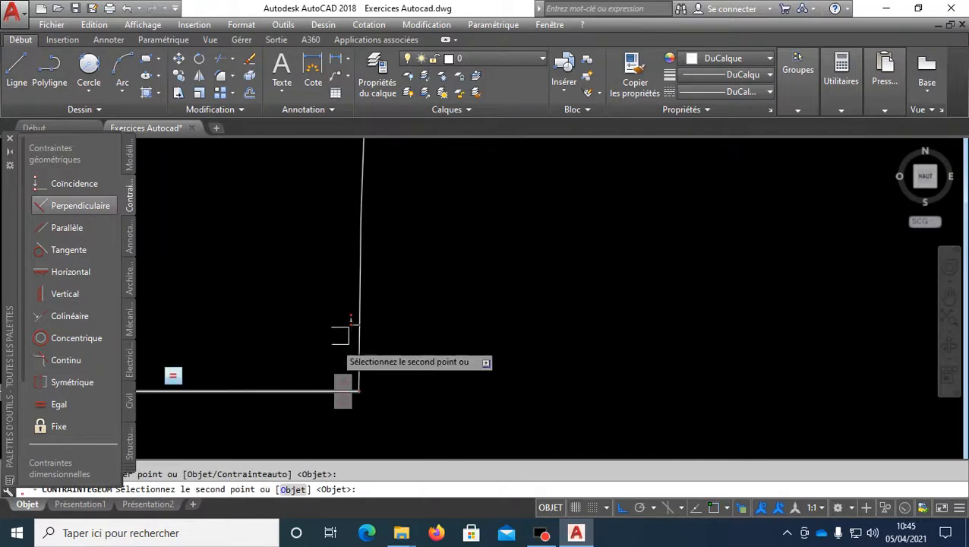
left_click(360, 320)
scroll(361, 322, "down", 8)
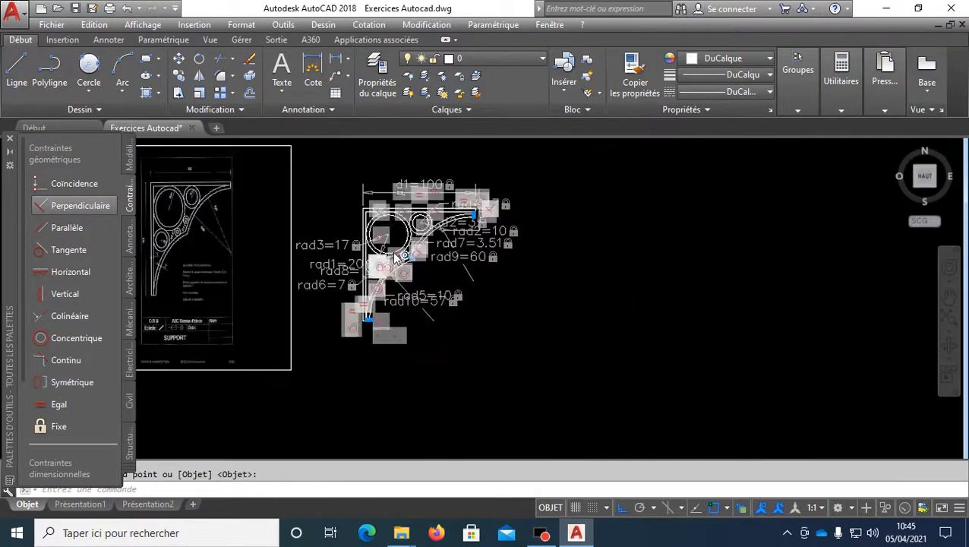
Apply a collinear constraint between the upper arcs' short vertical end line and the end edge of the horizontal bar.
scroll(485, 250, "up", 8)
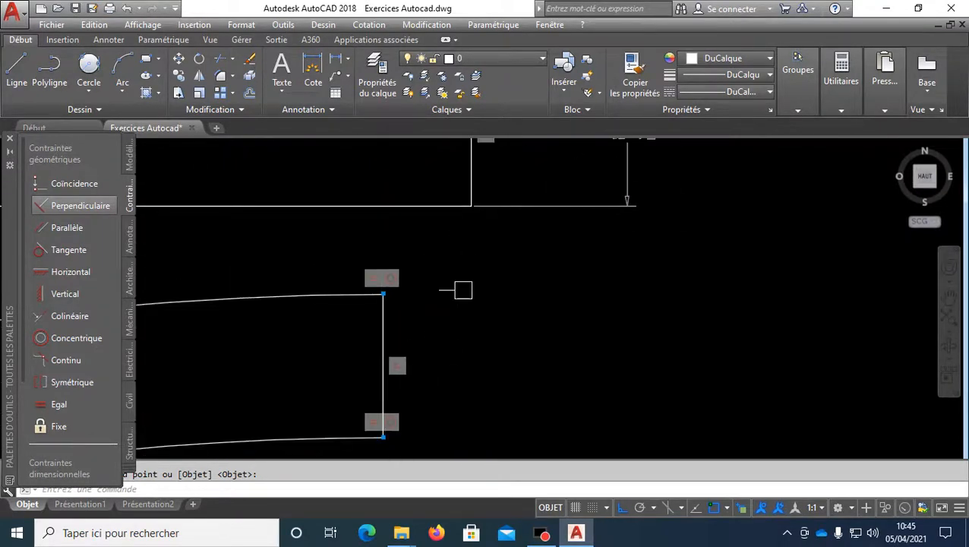
scroll(459, 286, "down", 2)
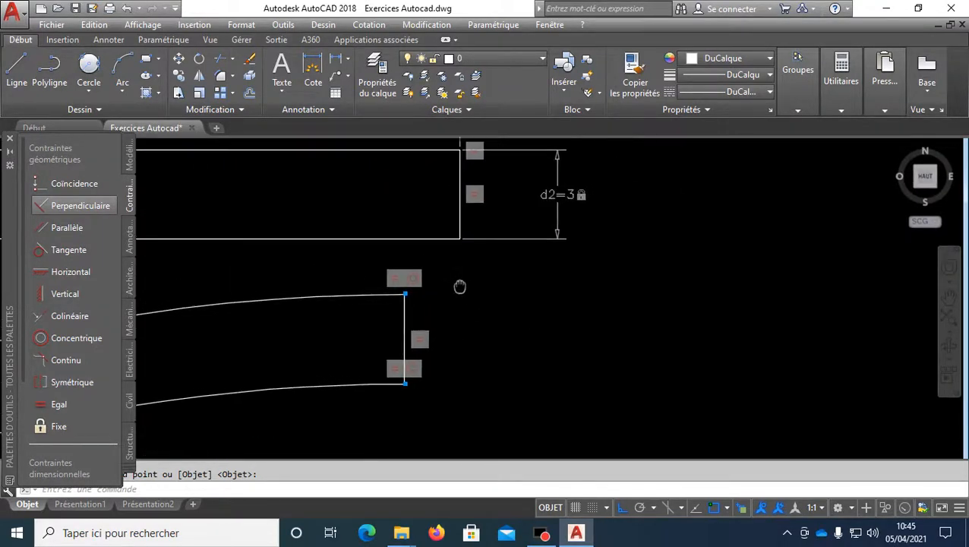
middle_click_drag(459, 286, 456, 295)
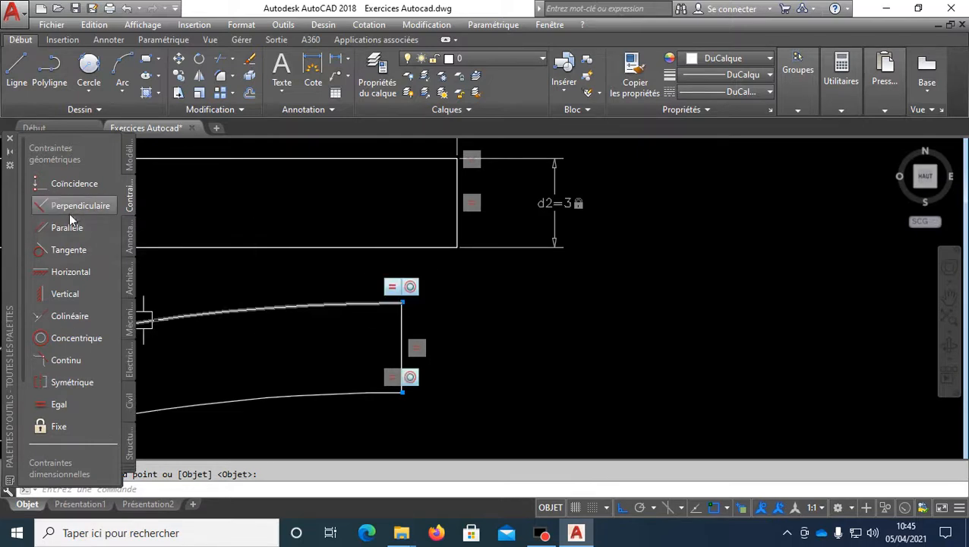
left_click(62, 317)
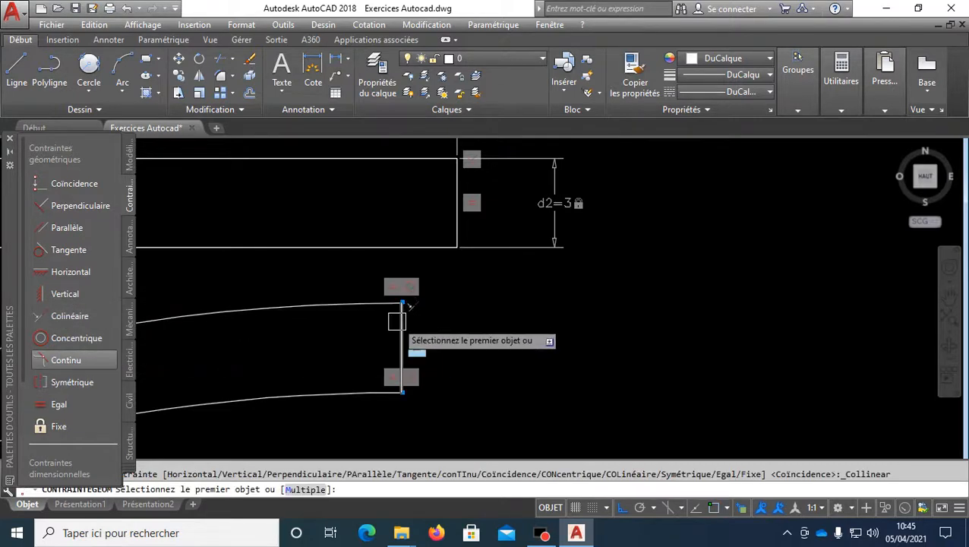
left_click(396, 321)
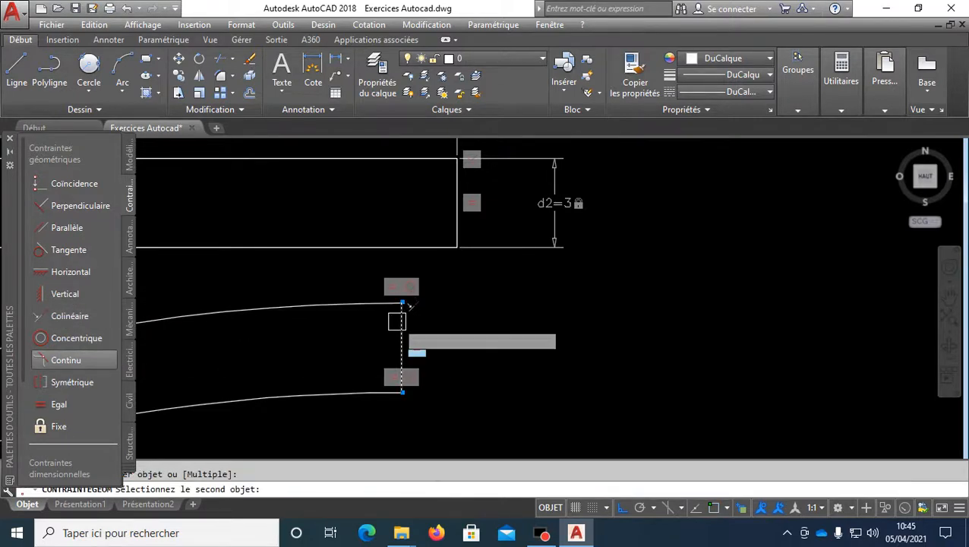
left_click(455, 182)
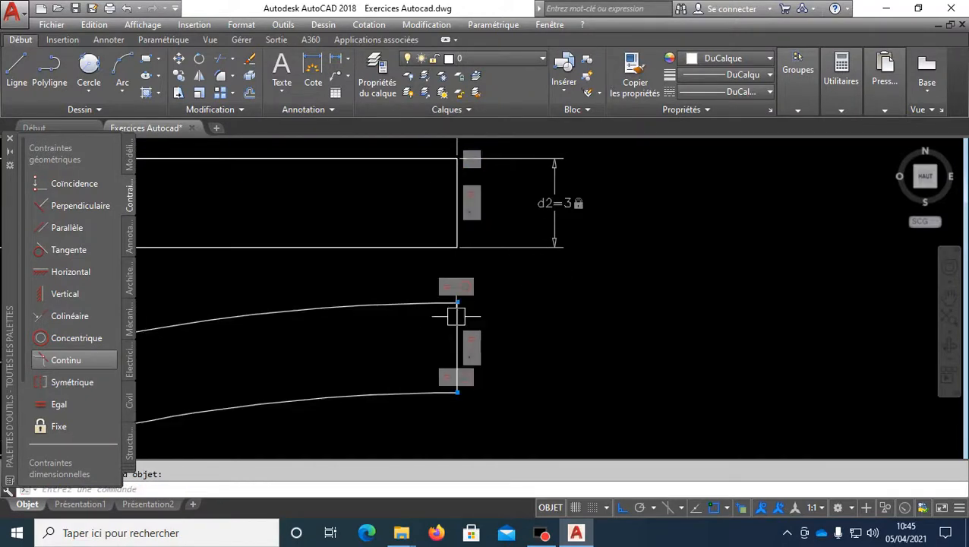
Make the top end of the upper arcs' end line coincident with the lower corner of the horizontal bar's end edge.
mouse_move(461, 305)
scroll(461, 303, "up", 2)
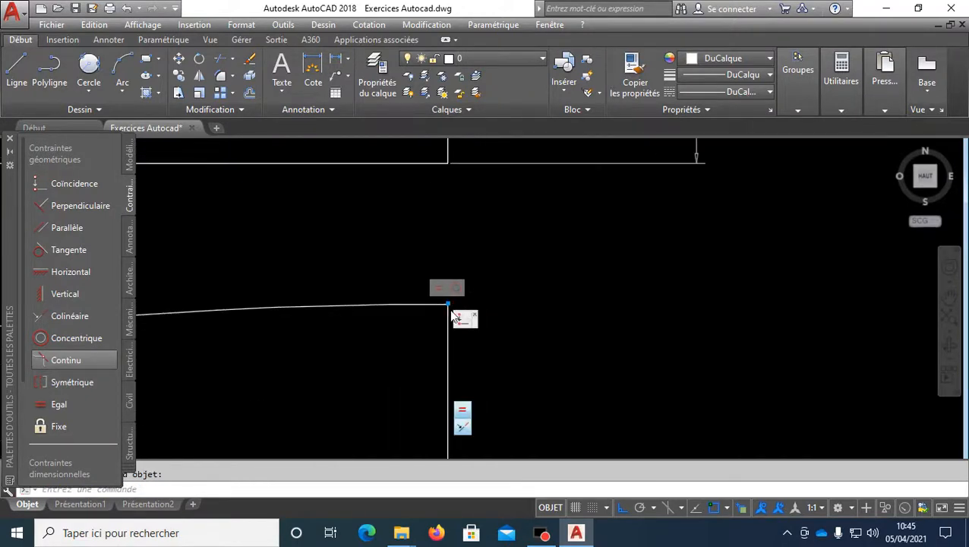
scroll(456, 317, "down", 3)
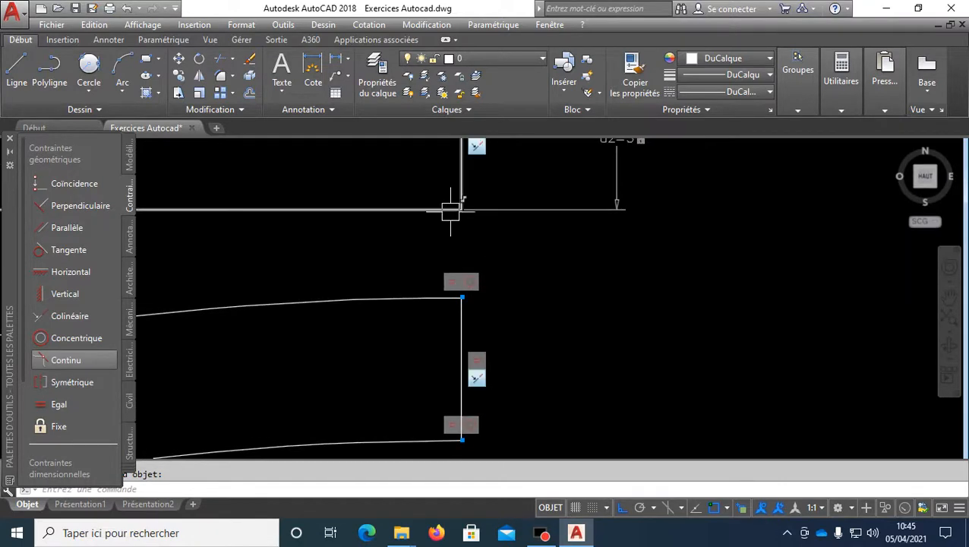
left_click(40, 187)
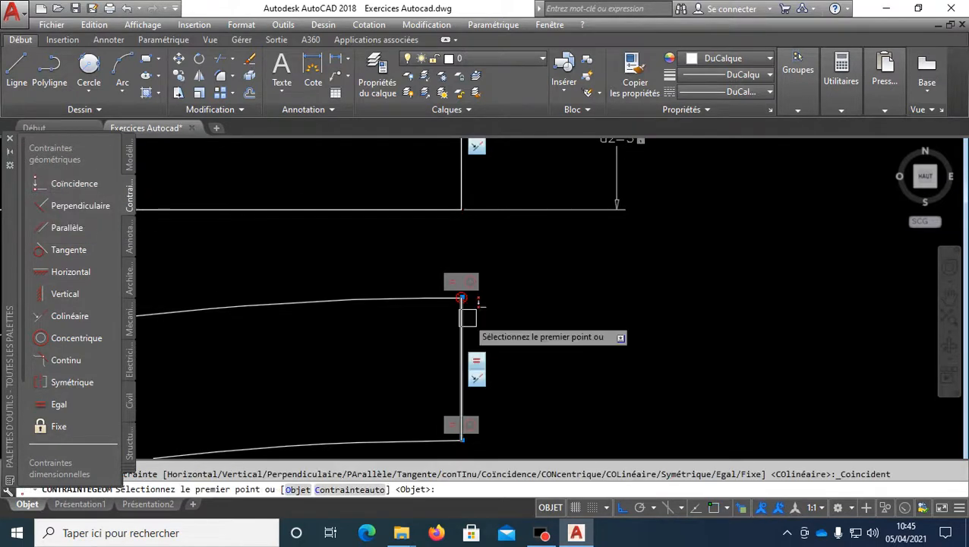
scroll(464, 306, "up", 2)
left_click(472, 302)
scroll(489, 286, "down", 3)
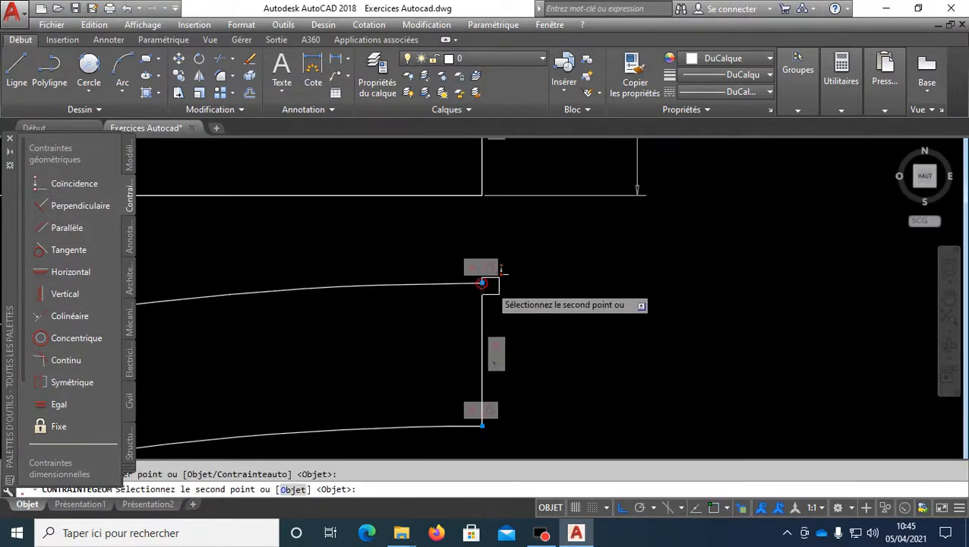
middle_click_drag(510, 240, 500, 300)
left_click(469, 255)
scroll(486, 303, "down", 6)
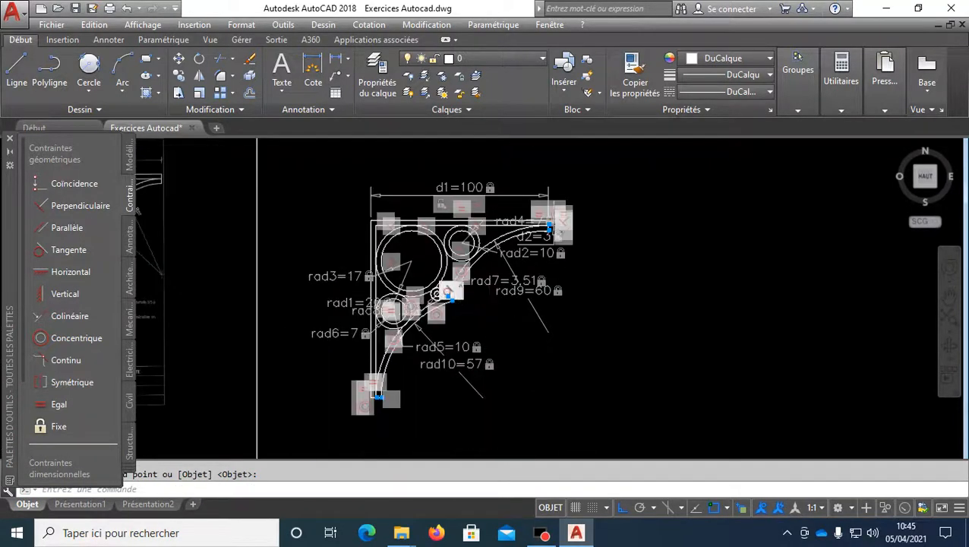
Examine the constrained bracket outline, from the bar's end to the small circle pair where the border arcs meet.
scroll(486, 335, "up", 3)
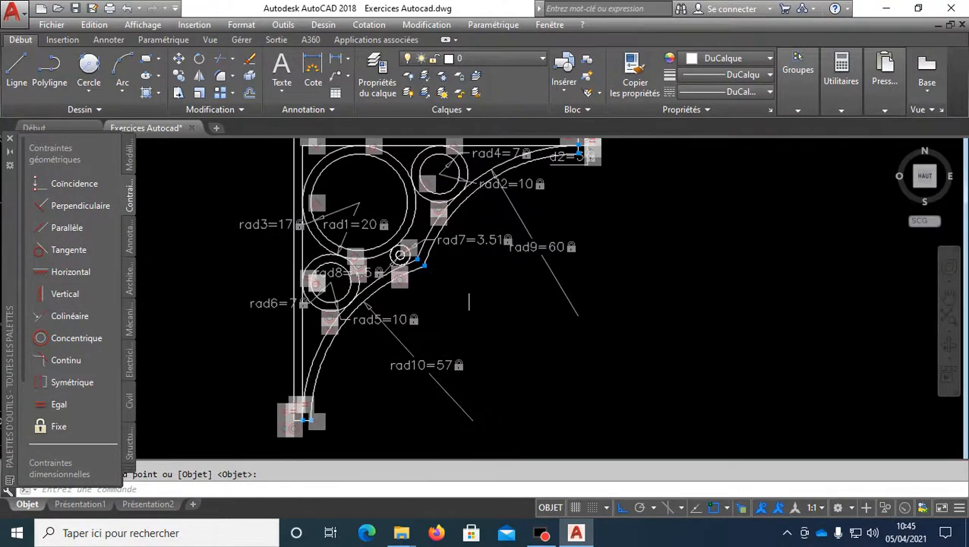
scroll(469, 301, "down", 2)
scroll(467, 194, "up", 5)
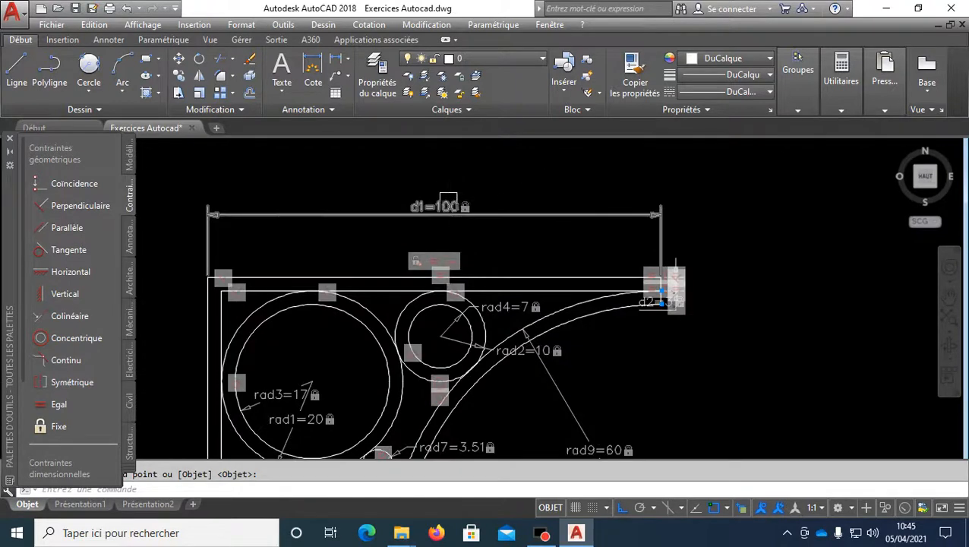
mouse_move(390, 448)
middle_mouse_down()
mouse_move(452, 205)
mouse_move(444, 318)
middle_mouse_up()
scroll(448, 225, "up", 3)
scroll(444, 294, "up", 2)
scroll(443, 295, "down", 4)
middle_click_drag(446, 270, 414, 317)
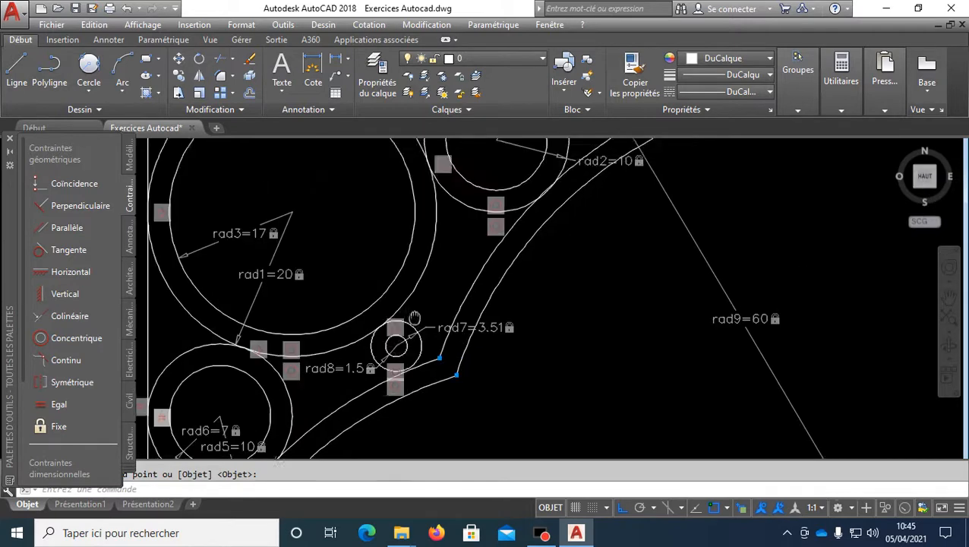
Copy the small concentric circle pair with Ortho off, about 15.8 at 58°, into the gap between the large circle, upper circle and border arc.
scroll(414, 318, "up", 4)
left_click(385, 327)
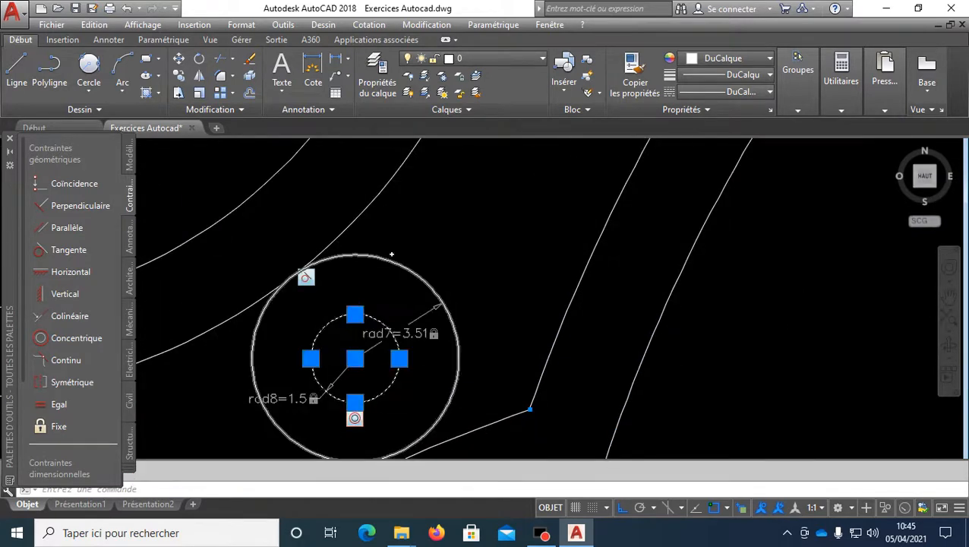
left_click(392, 254)
left_click(385, 260)
type("c")
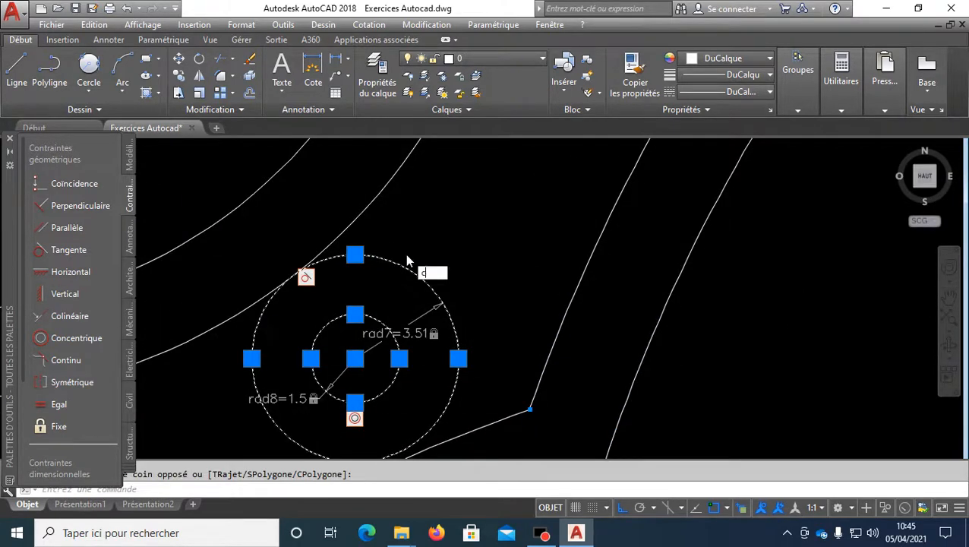
type("o")
key("Return")
left_click(449, 259)
scroll(468, 219, "down", 4)
middle_click_drag(484, 224, 360, 390)
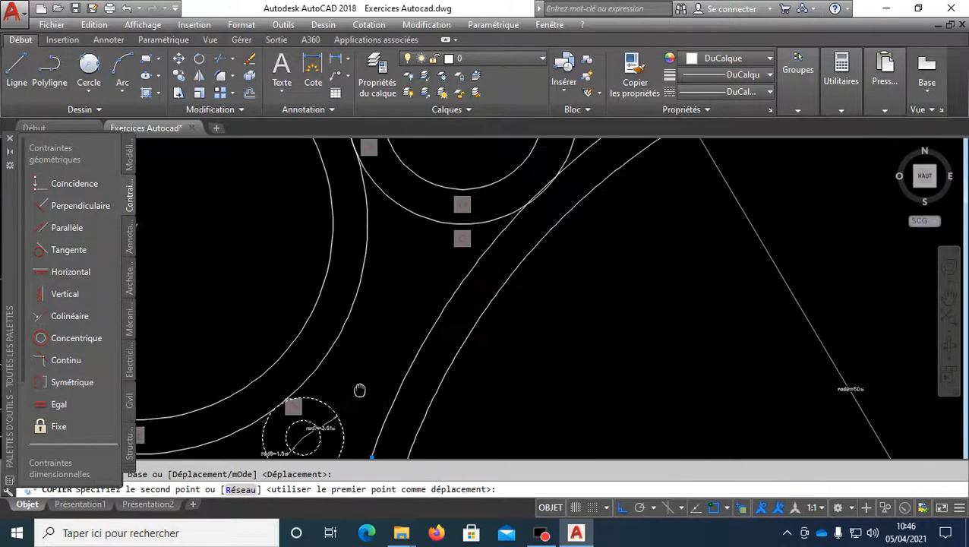
scroll(406, 285, "up", 2)
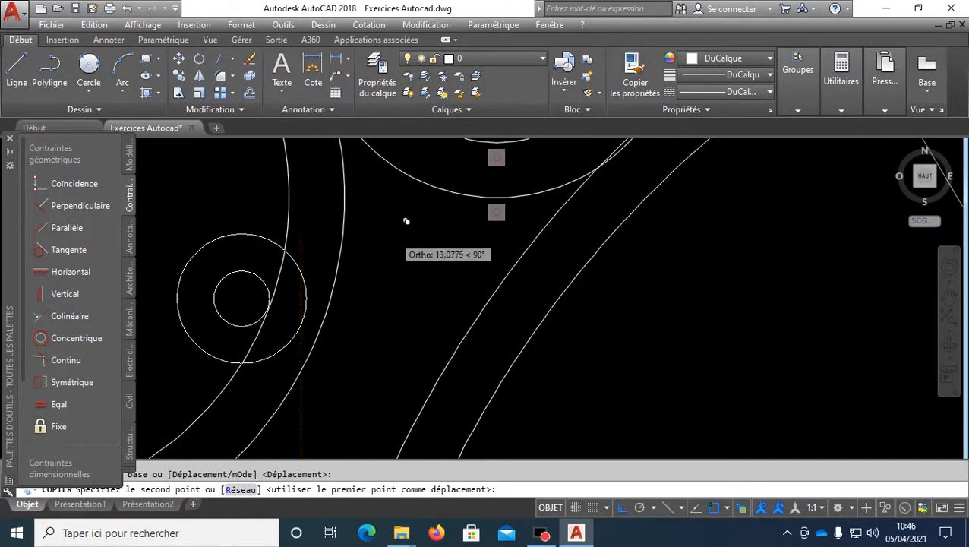
key("F8")
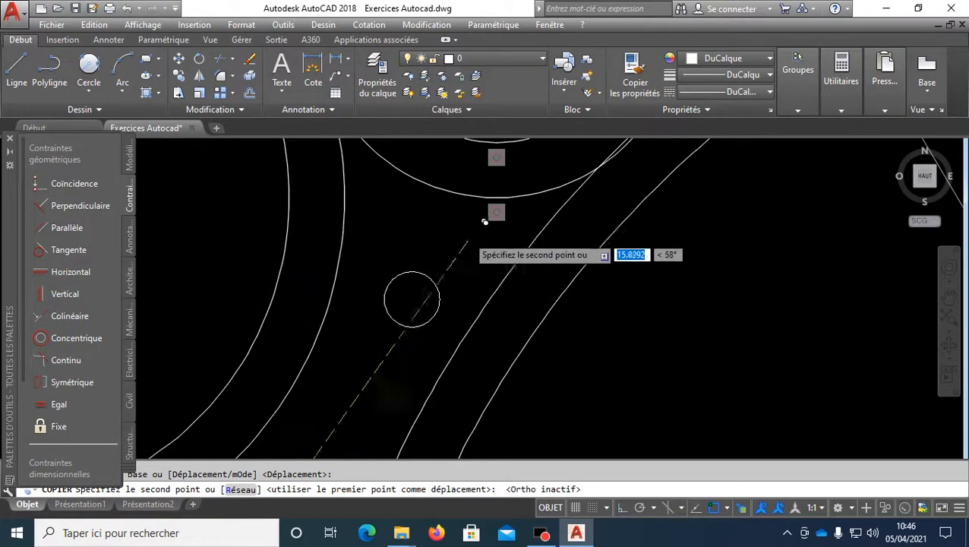
left_click(467, 242)
key("Return")
Apply a tangent constraint between the lower small pair's outer circle and the lower inner border arc.
scroll(471, 242, "down", 6)
scroll(466, 316, "up", 4)
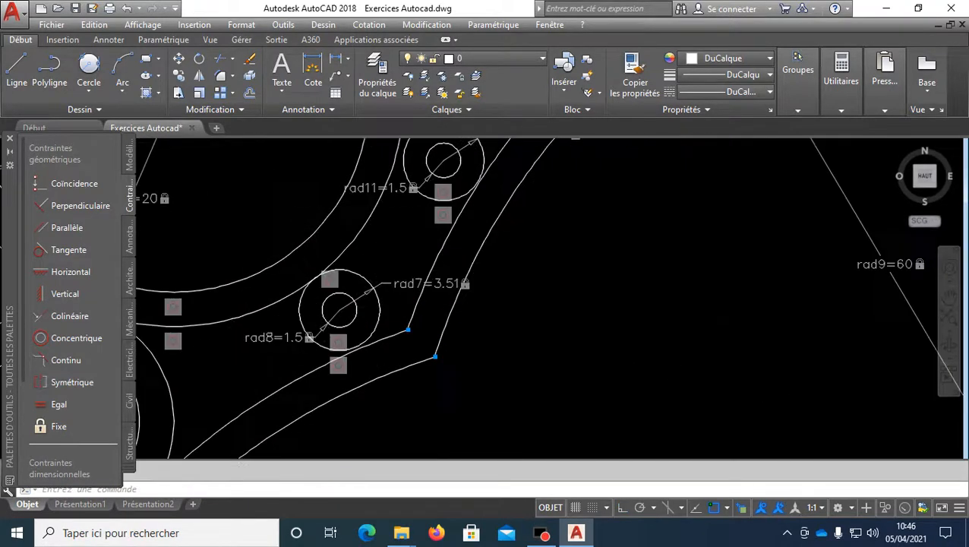
left_click(53, 252)
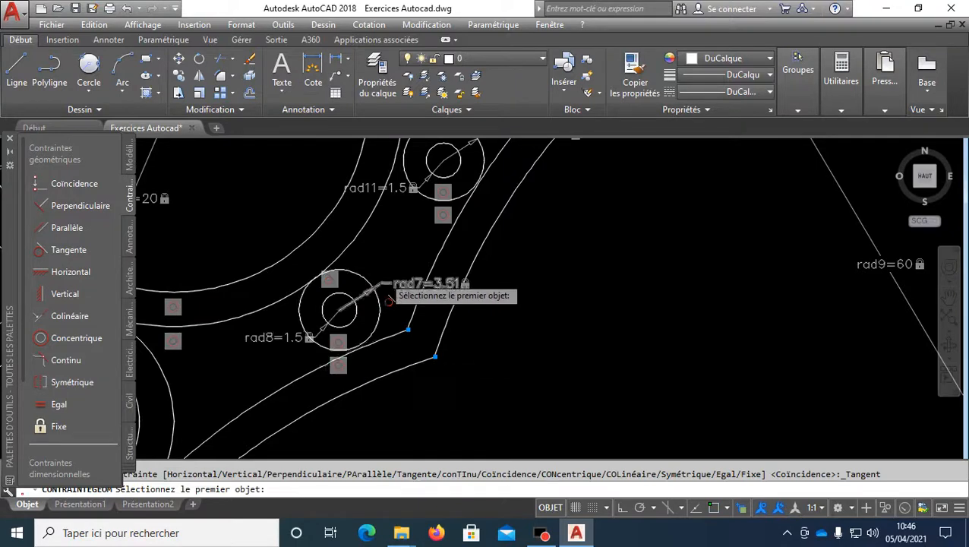
scroll(374, 328, "up", 4)
scroll(334, 355, "up", 3)
scroll(357, 300, "down", 3)
middle_click_drag(334, 210, 396, 313)
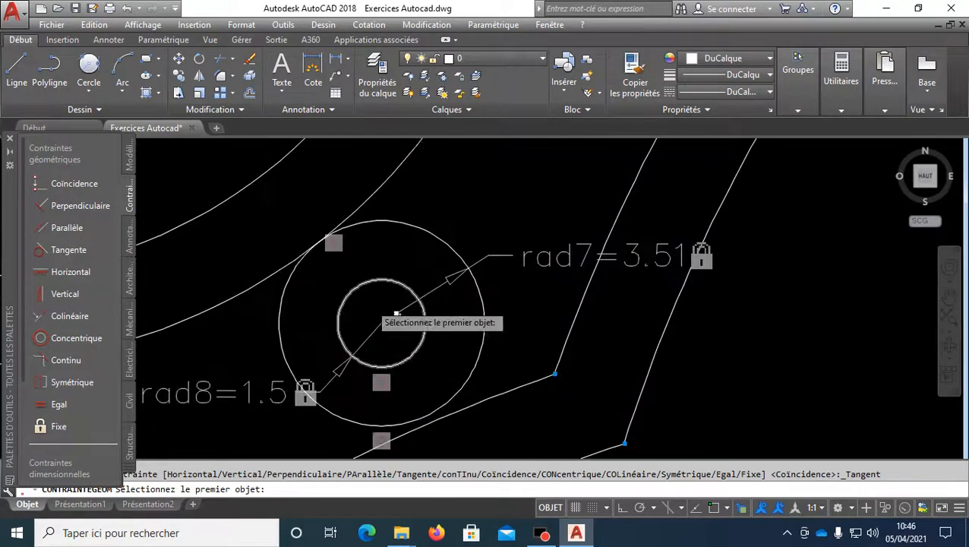
scroll(332, 234, "down", 2)
scroll(370, 315, "up", 2)
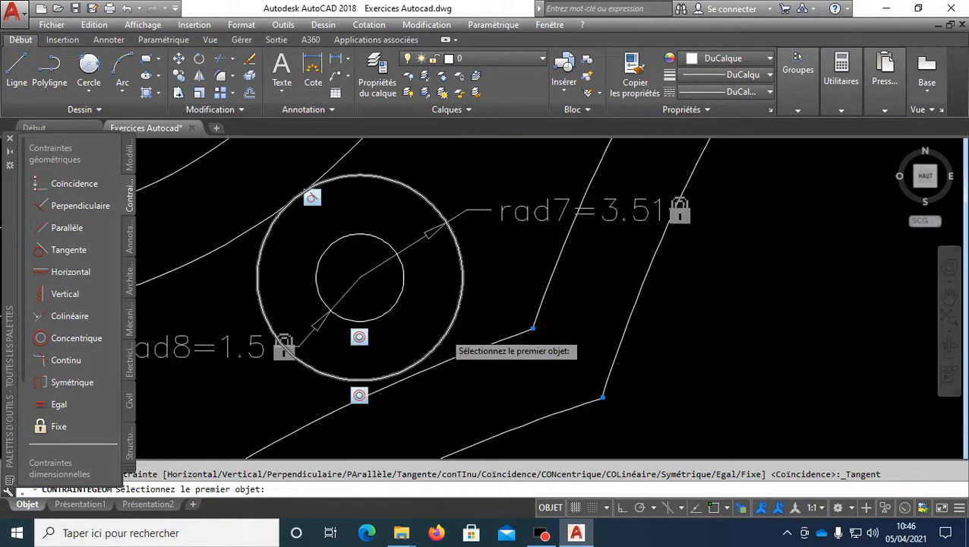
left_click(442, 340)
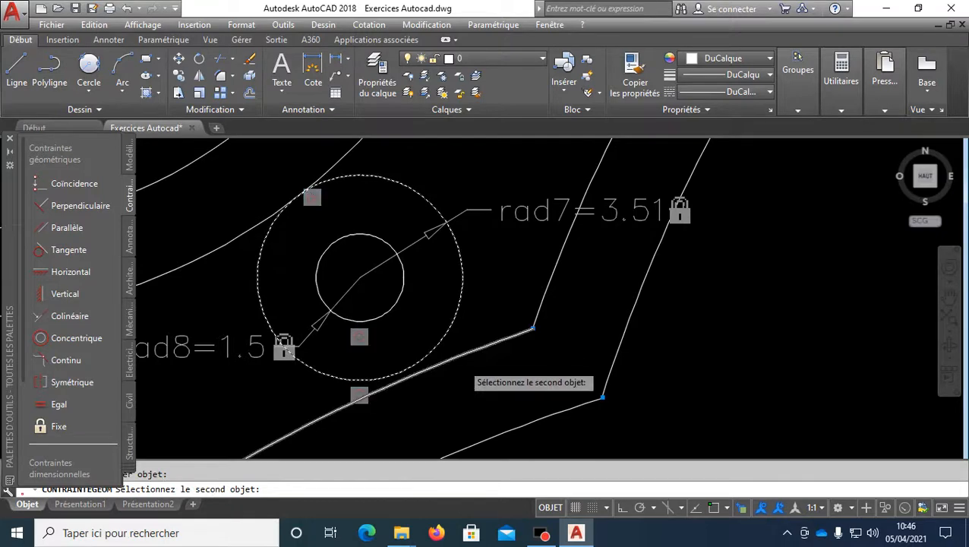
left_click(458, 356)
Make the copied upper small pair's outer circle tangent to the large circle's outer ring.
scroll(455, 319, "down", 3)
middle_click_drag(478, 278, 385, 386)
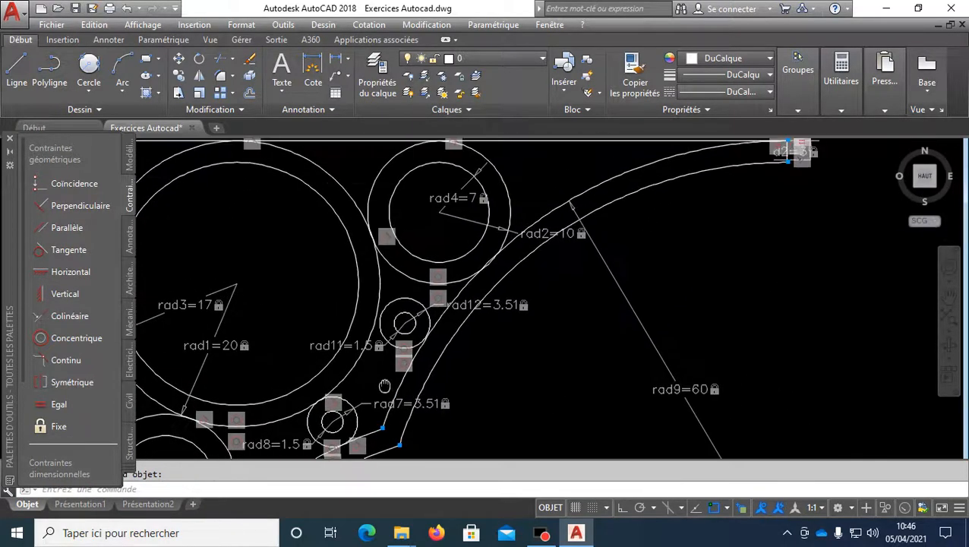
key("Return")
scroll(382, 350, "up", 2)
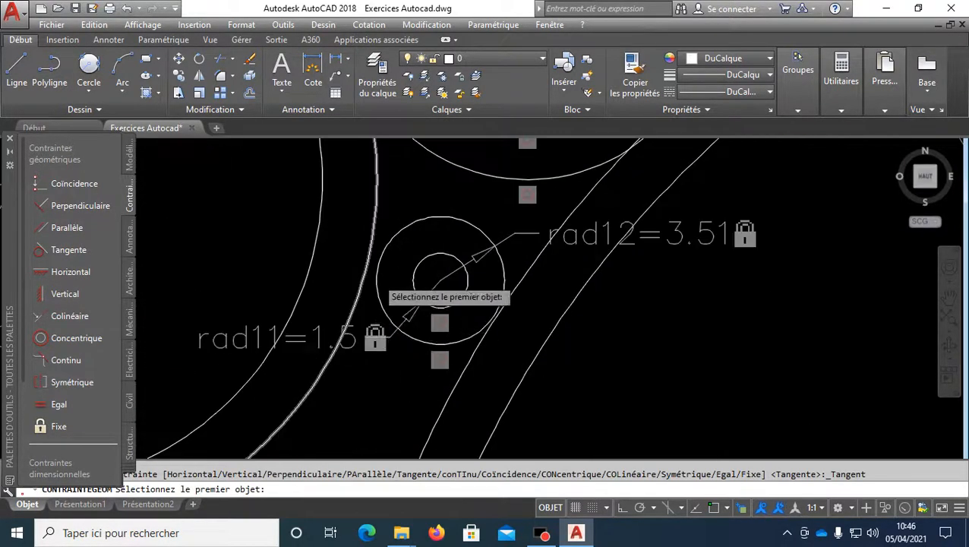
left_click(406, 224)
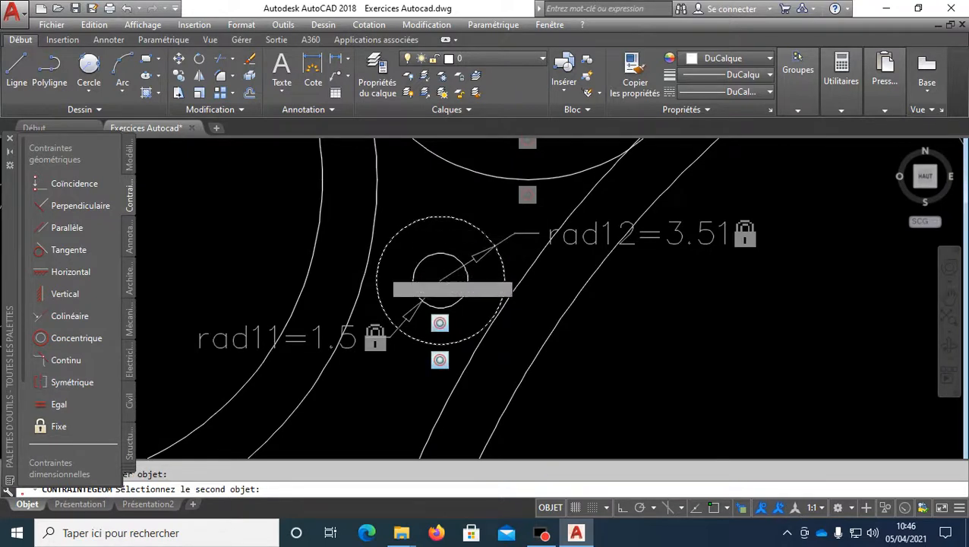
left_click(356, 295)
Make the upper small pair's outer circle tangent to the inner upper border arc.
key("Return")
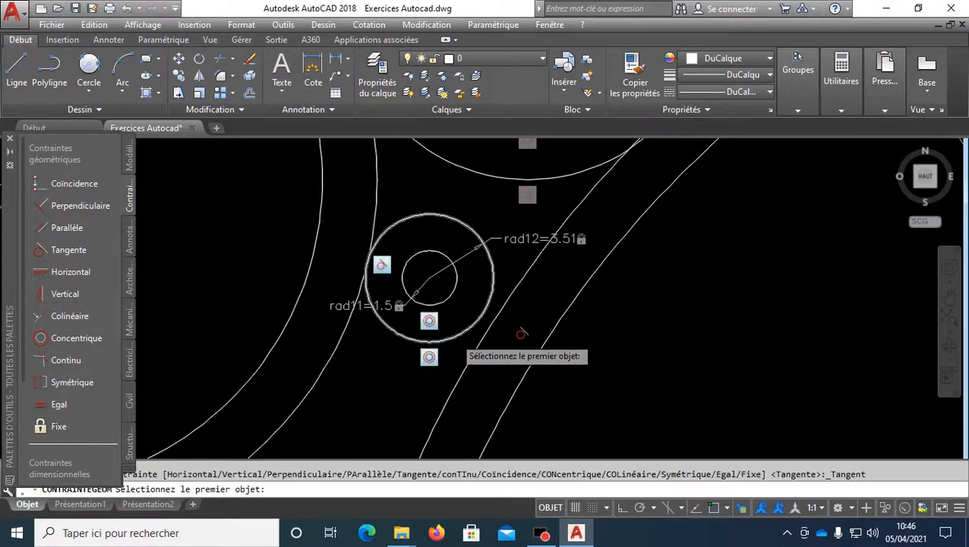
left_click(454, 336)
left_click(454, 376)
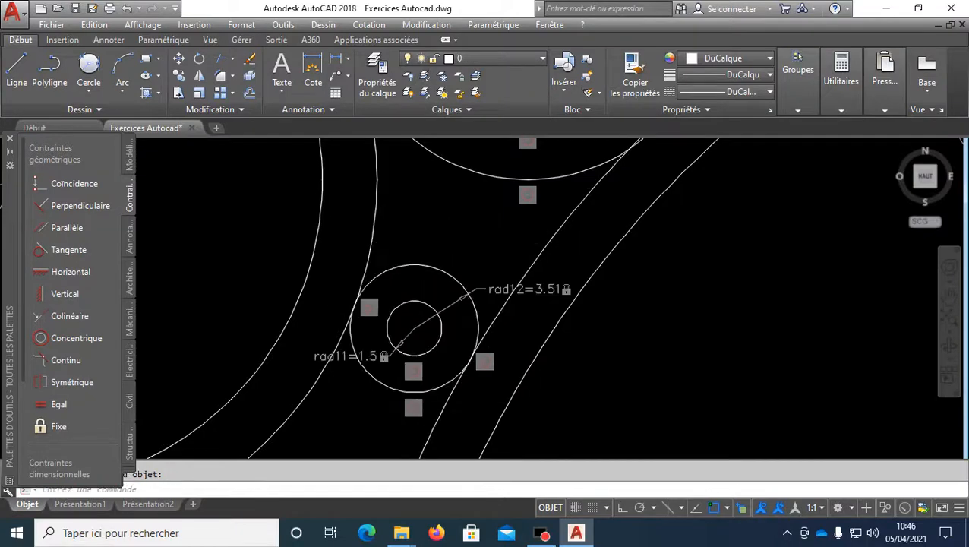
Examine the constrained bracket, checking the tangent circle pairs, border arcs and dimensional constraints.
scroll(536, 322, "down", 4)
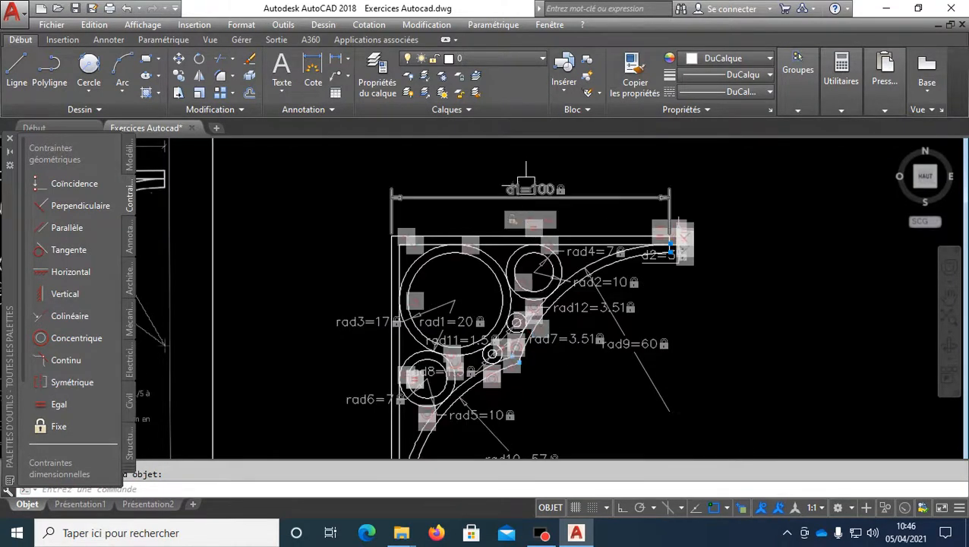
double_click(544, 186)
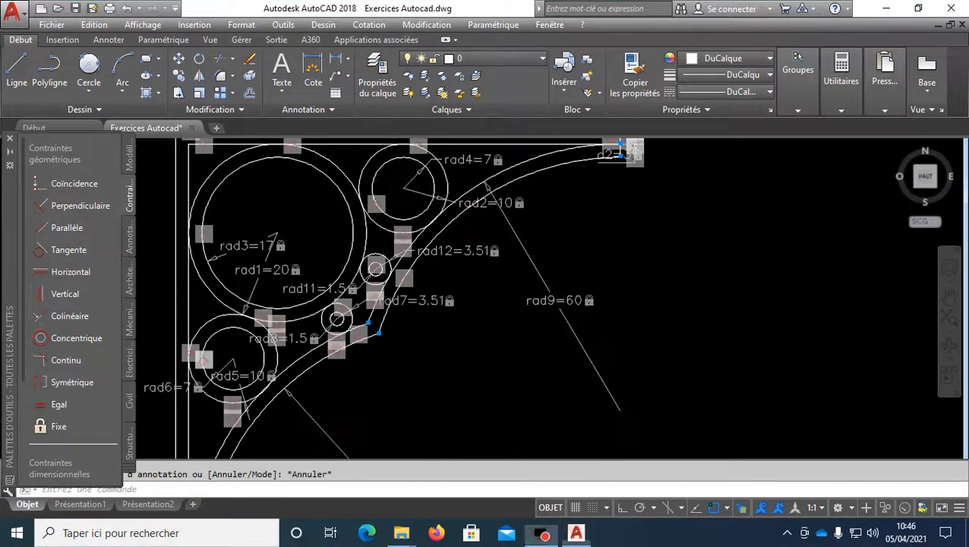
scroll(642, 251, "down", 2)
middle_click_drag(642, 251, 610, 249)
scroll(642, 254, "down", 2)
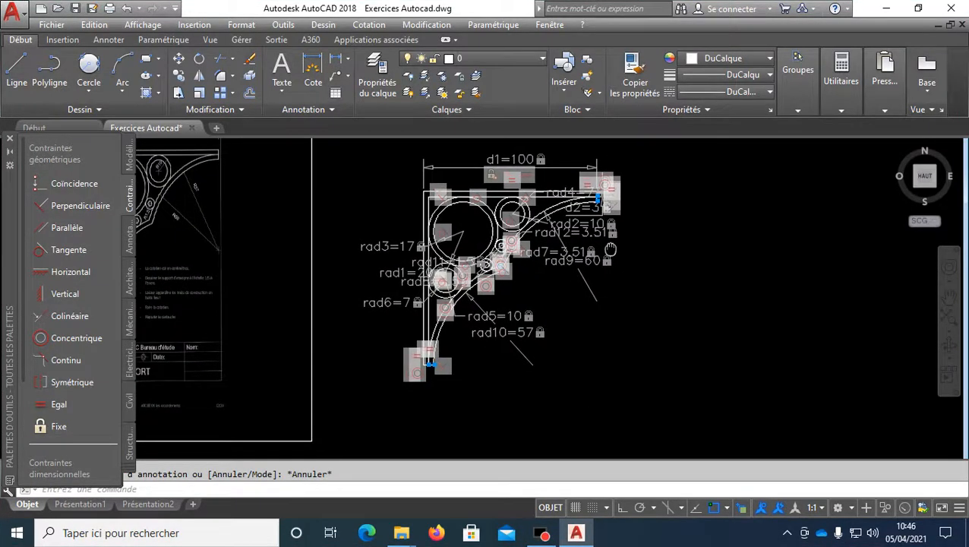
scroll(653, 226, "up", 5)
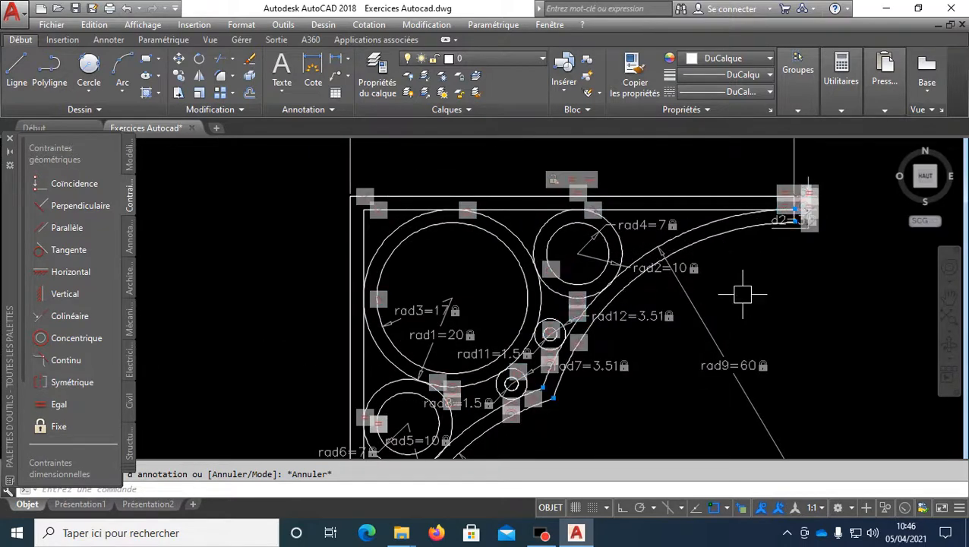
middle_click_drag(753, 287, 754, 291)
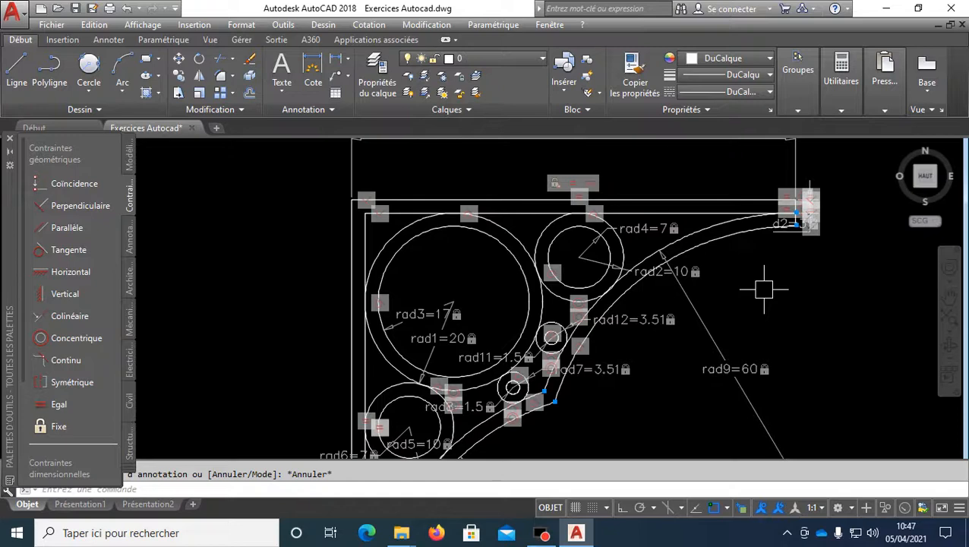
scroll(736, 269, "down", 2)
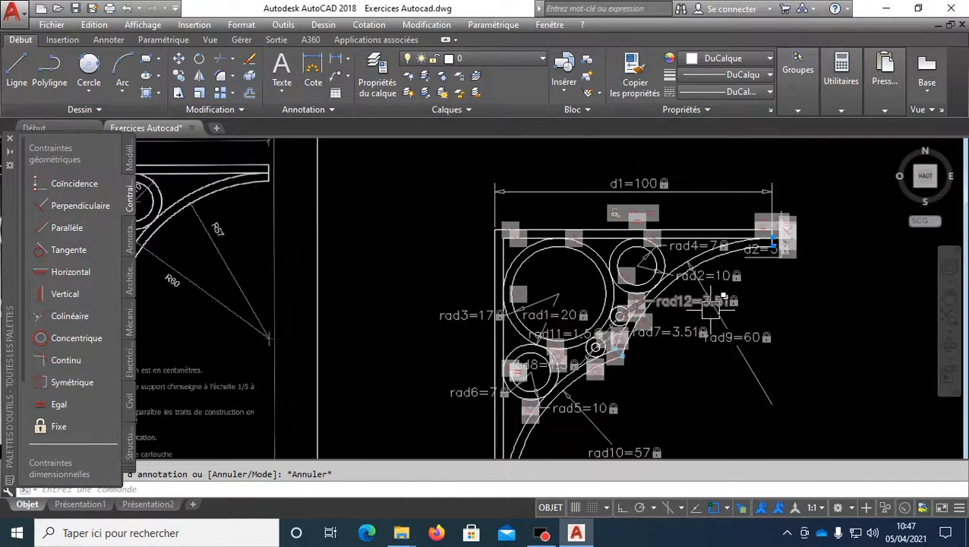
middle_click_drag(710, 305, 653, 292)
scroll(607, 337, "up", 5)
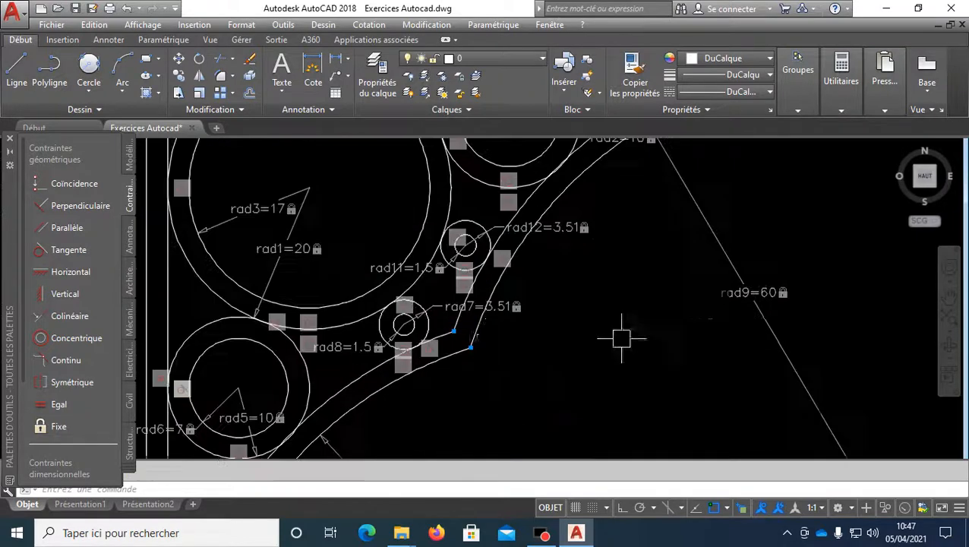
left_click(53, 293)
key("Escape")
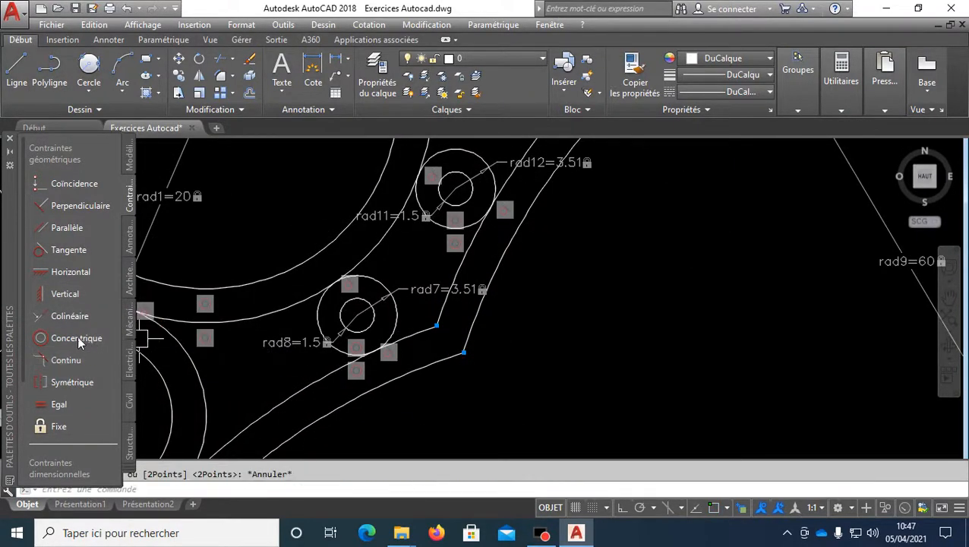
left_click(36, 338)
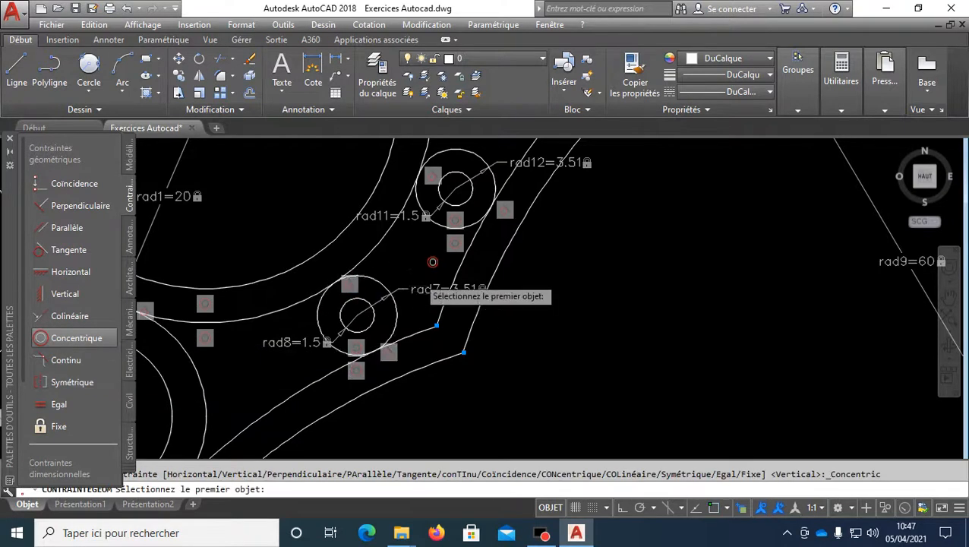
key("Escape")
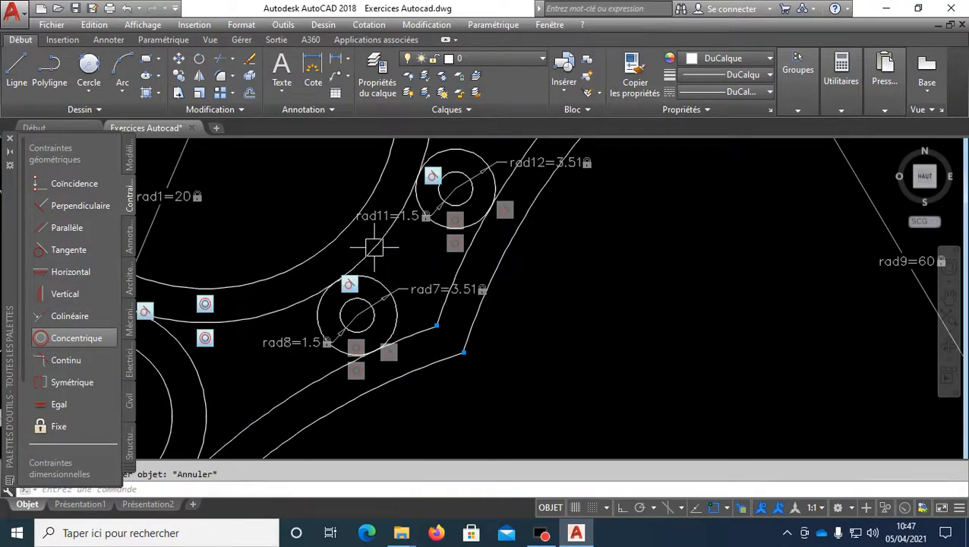
scroll(621, 230, "down", 2)
middle_click_drag(625, 230, 501, 209)
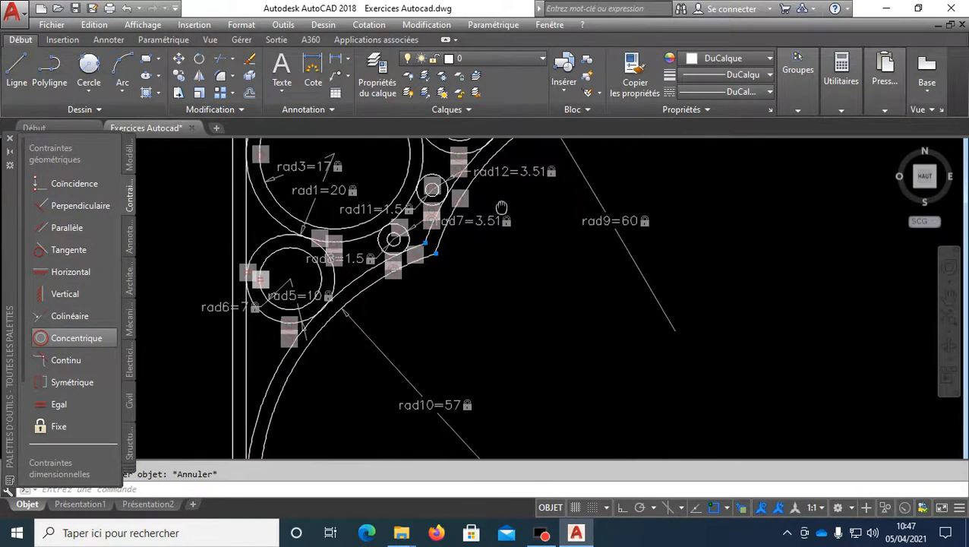
scroll(519, 267, "down", 2)
mouse_move(523, 278)
middle_mouse_down()
mouse_move(570, 313)
mouse_move(614, 300)
mouse_move(624, 279)
middle_mouse_up()
scroll(587, 308, "down", 2)
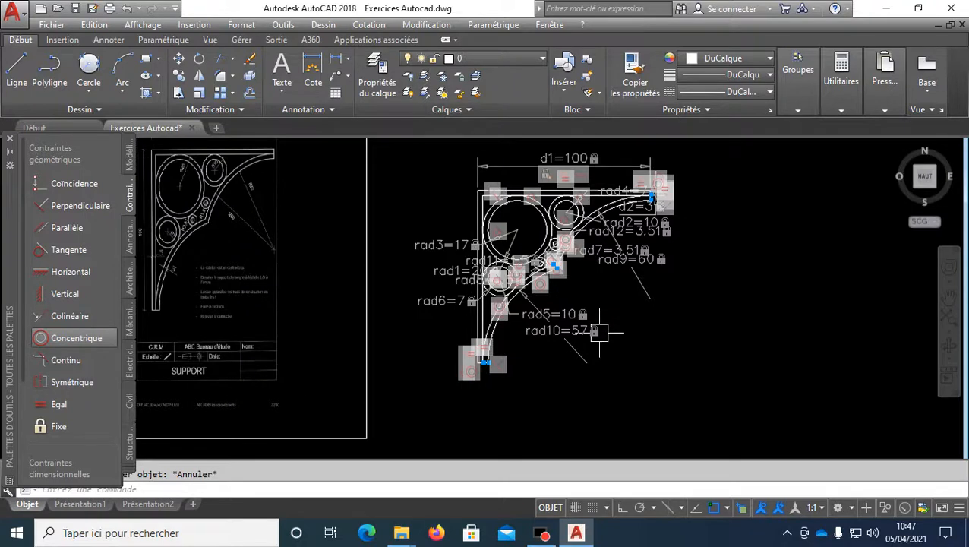